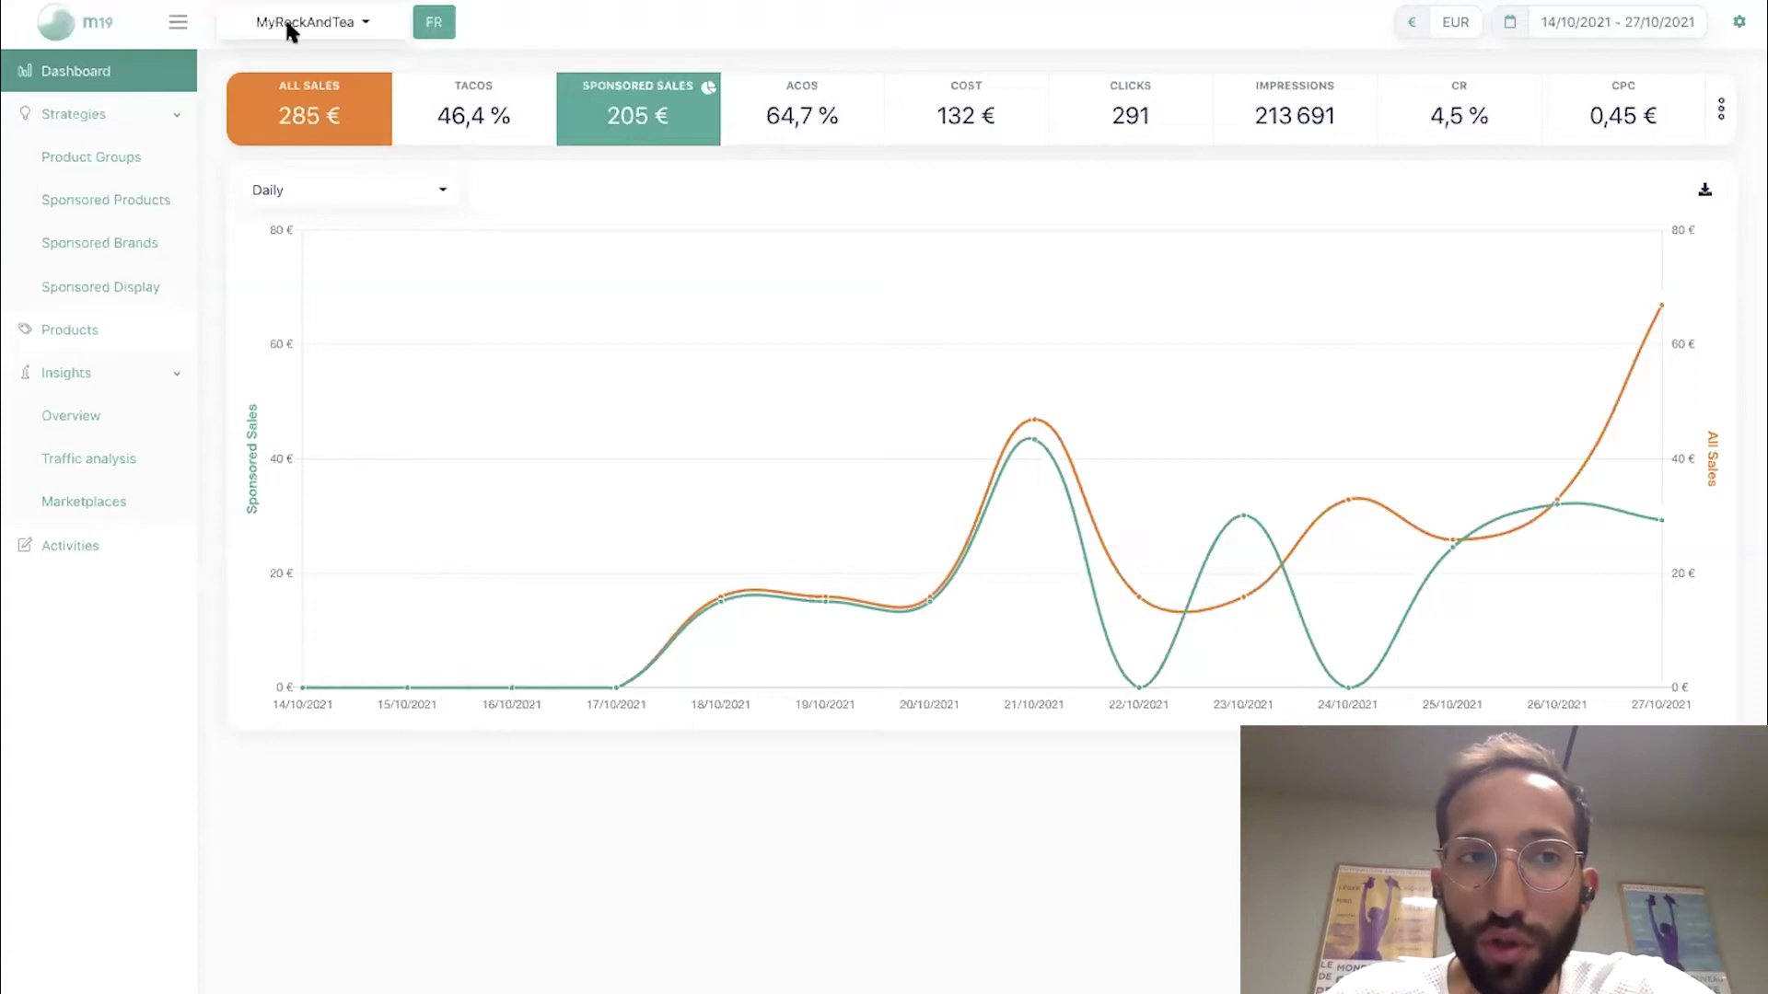
# Step: Review the product performance list and the traffic analysis for the account
pyautogui.click(110, 376)
pyautogui.click(111, 344)
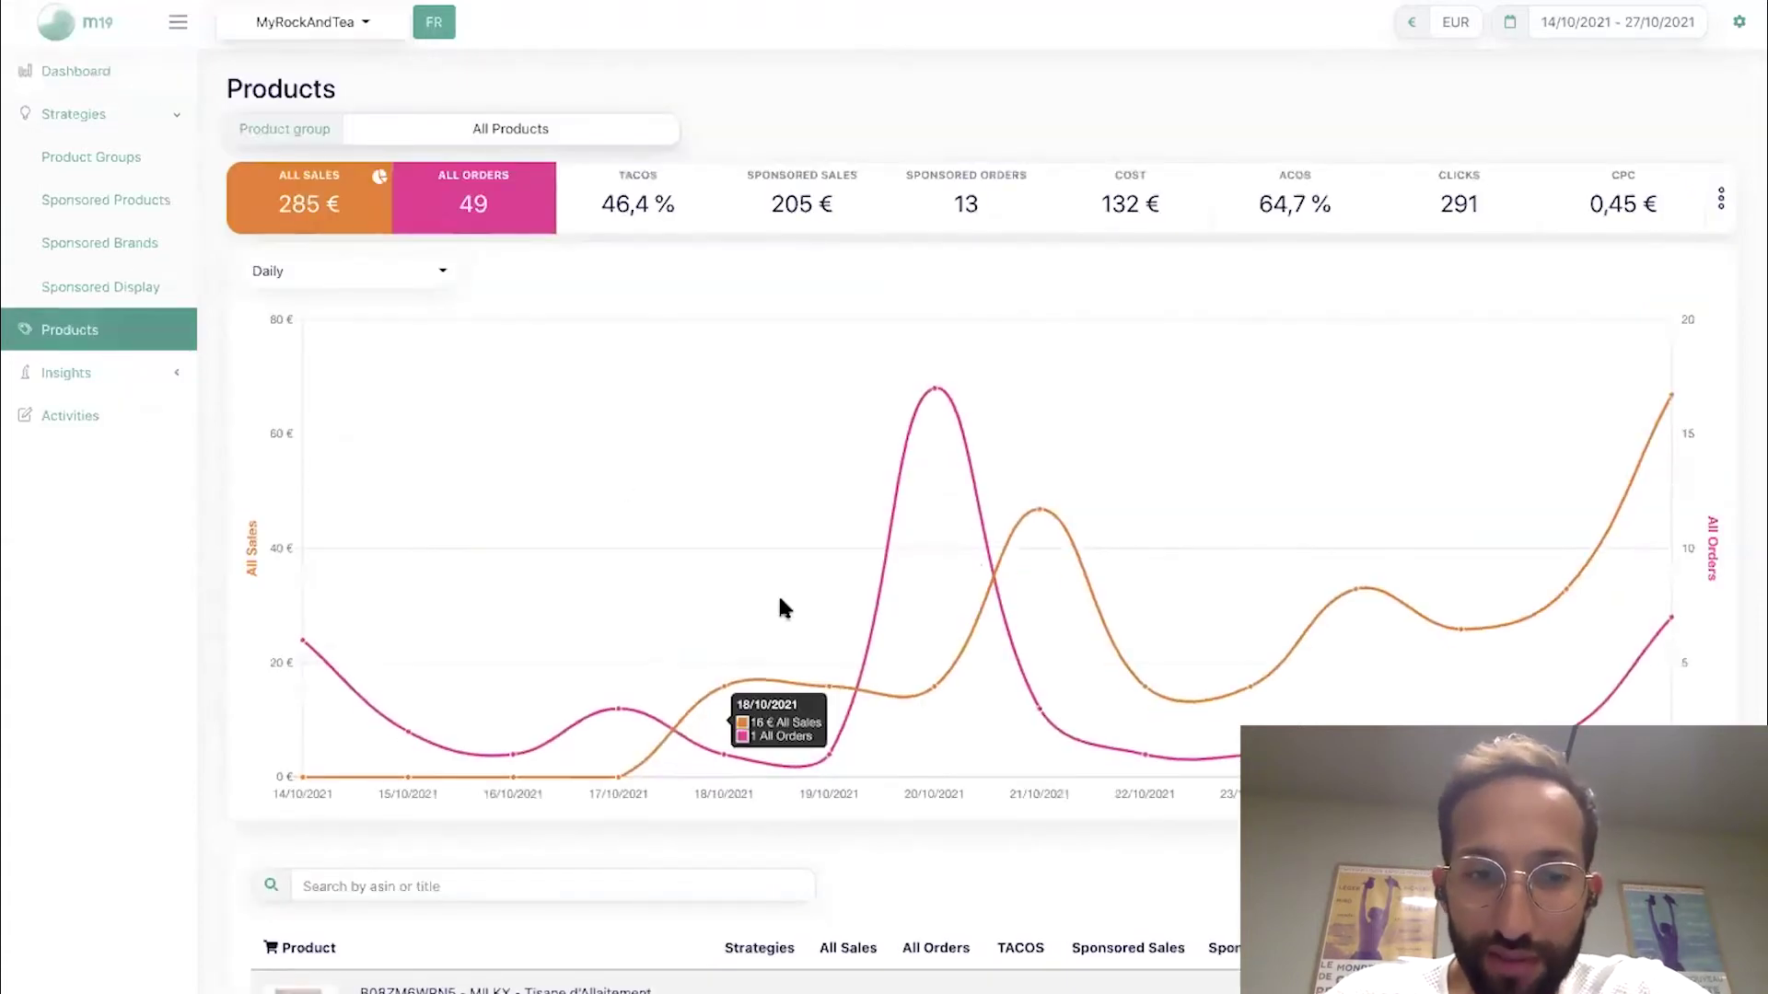
pyautogui.scroll(-5, 779, 603)
pyautogui.scroll(-1, 779, 608)
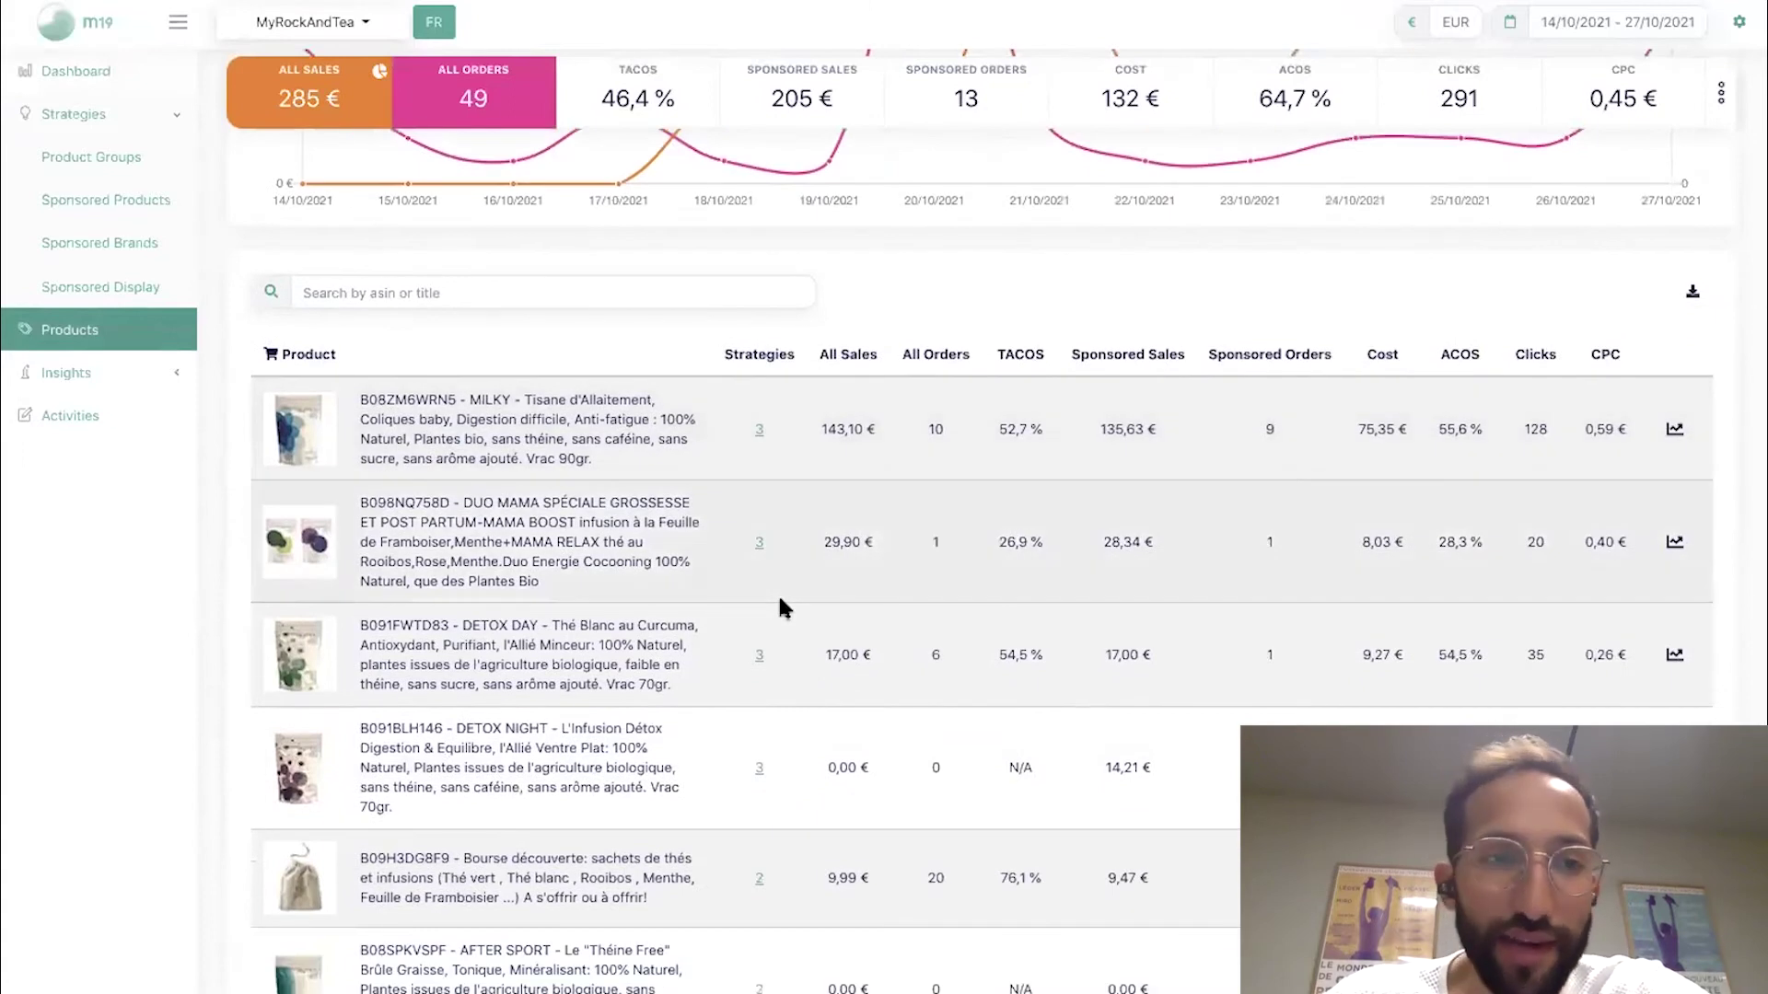
pyautogui.click(147, 374)
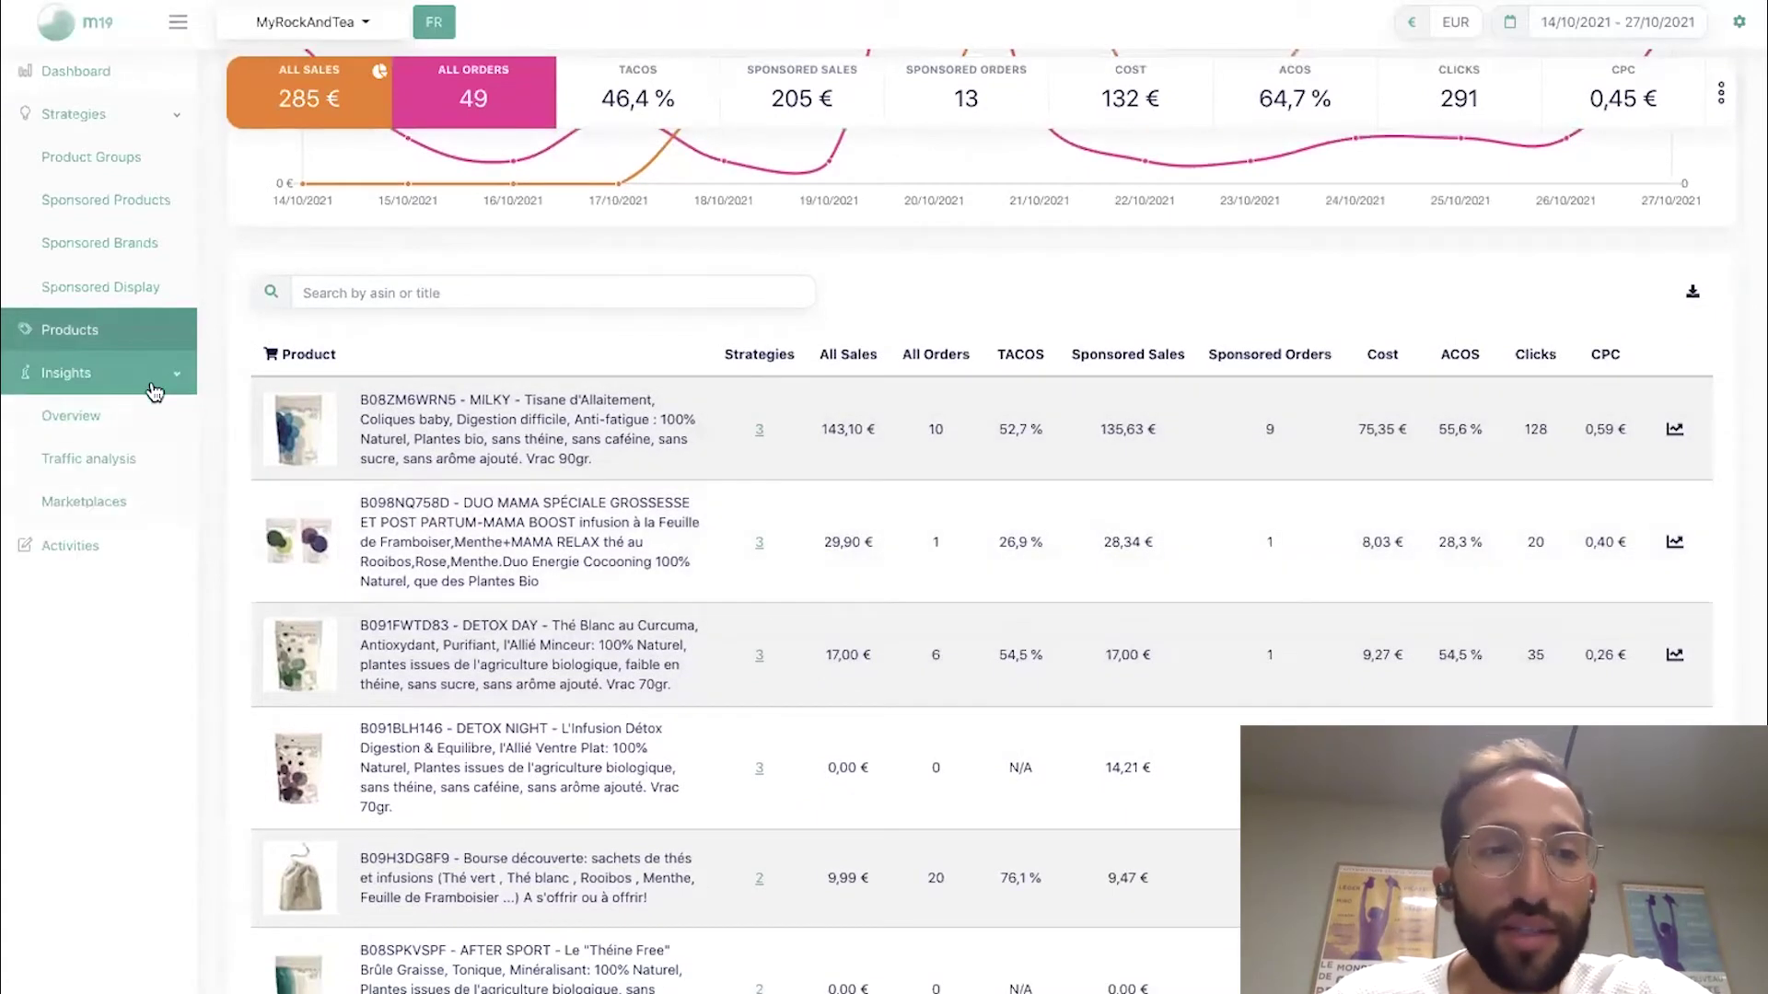
pyautogui.click(147, 460)
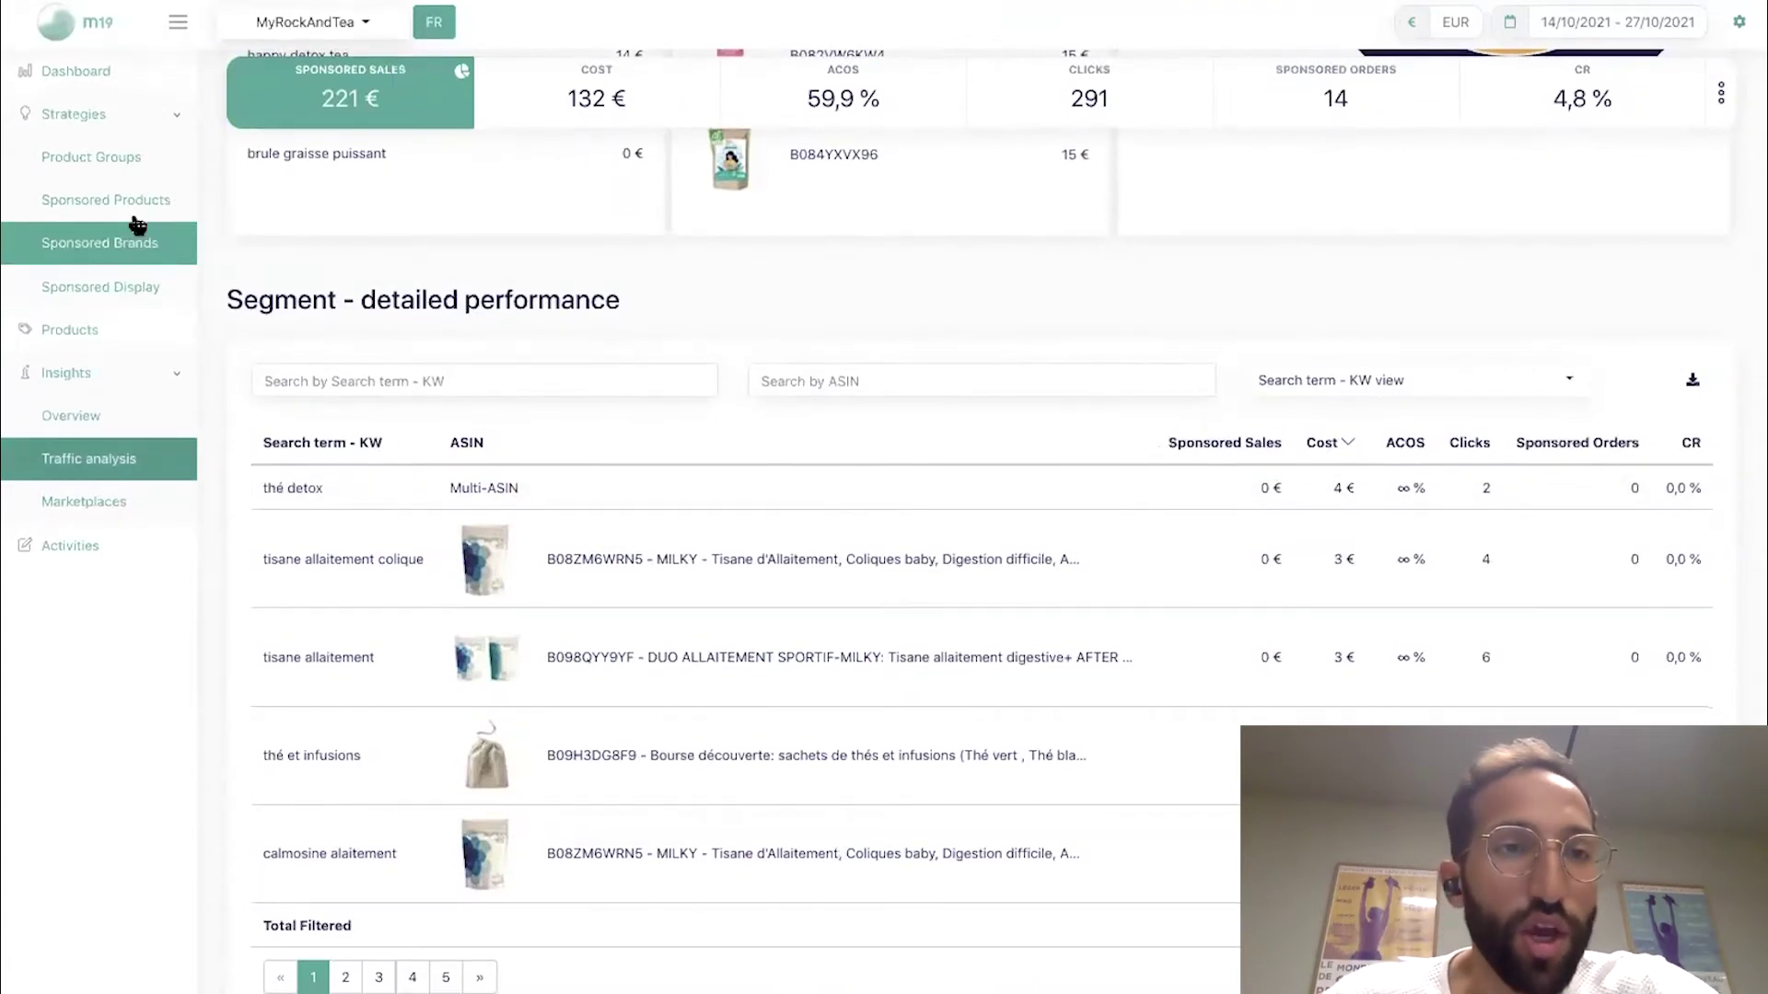
# Step: Start a new Sponsored Products strategy named "All promoted products"
pyautogui.click(140, 214)
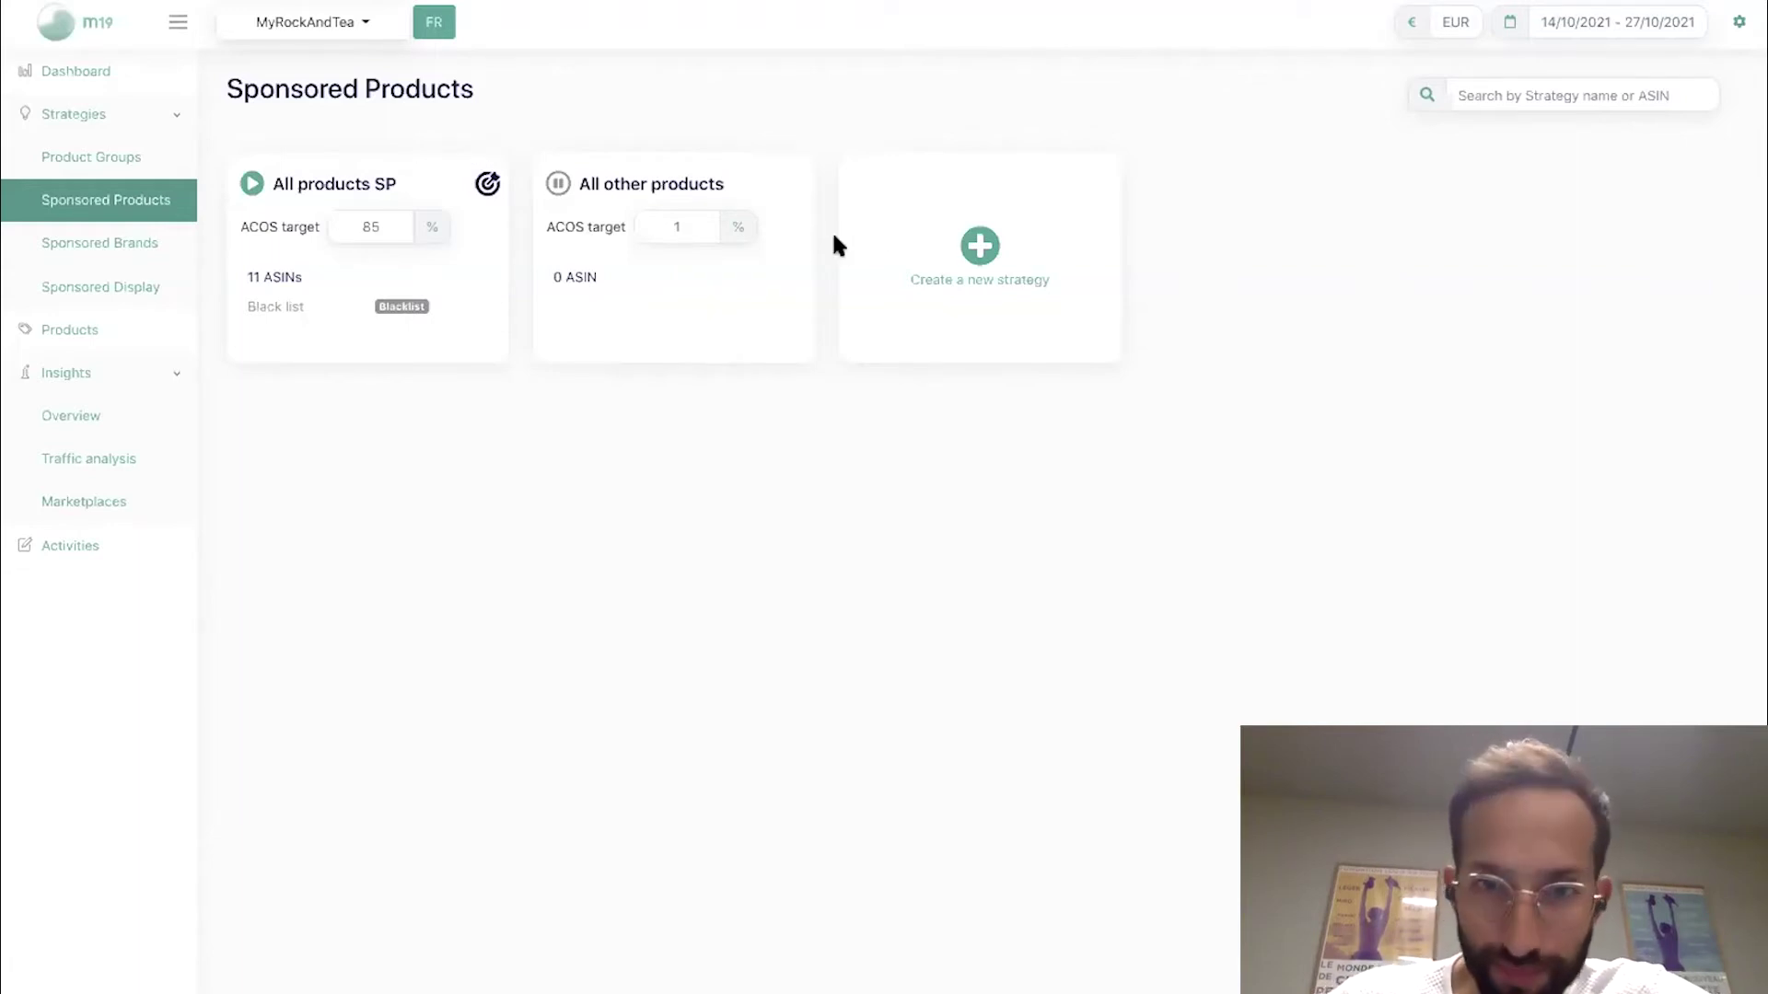
pyautogui.click(978, 247)
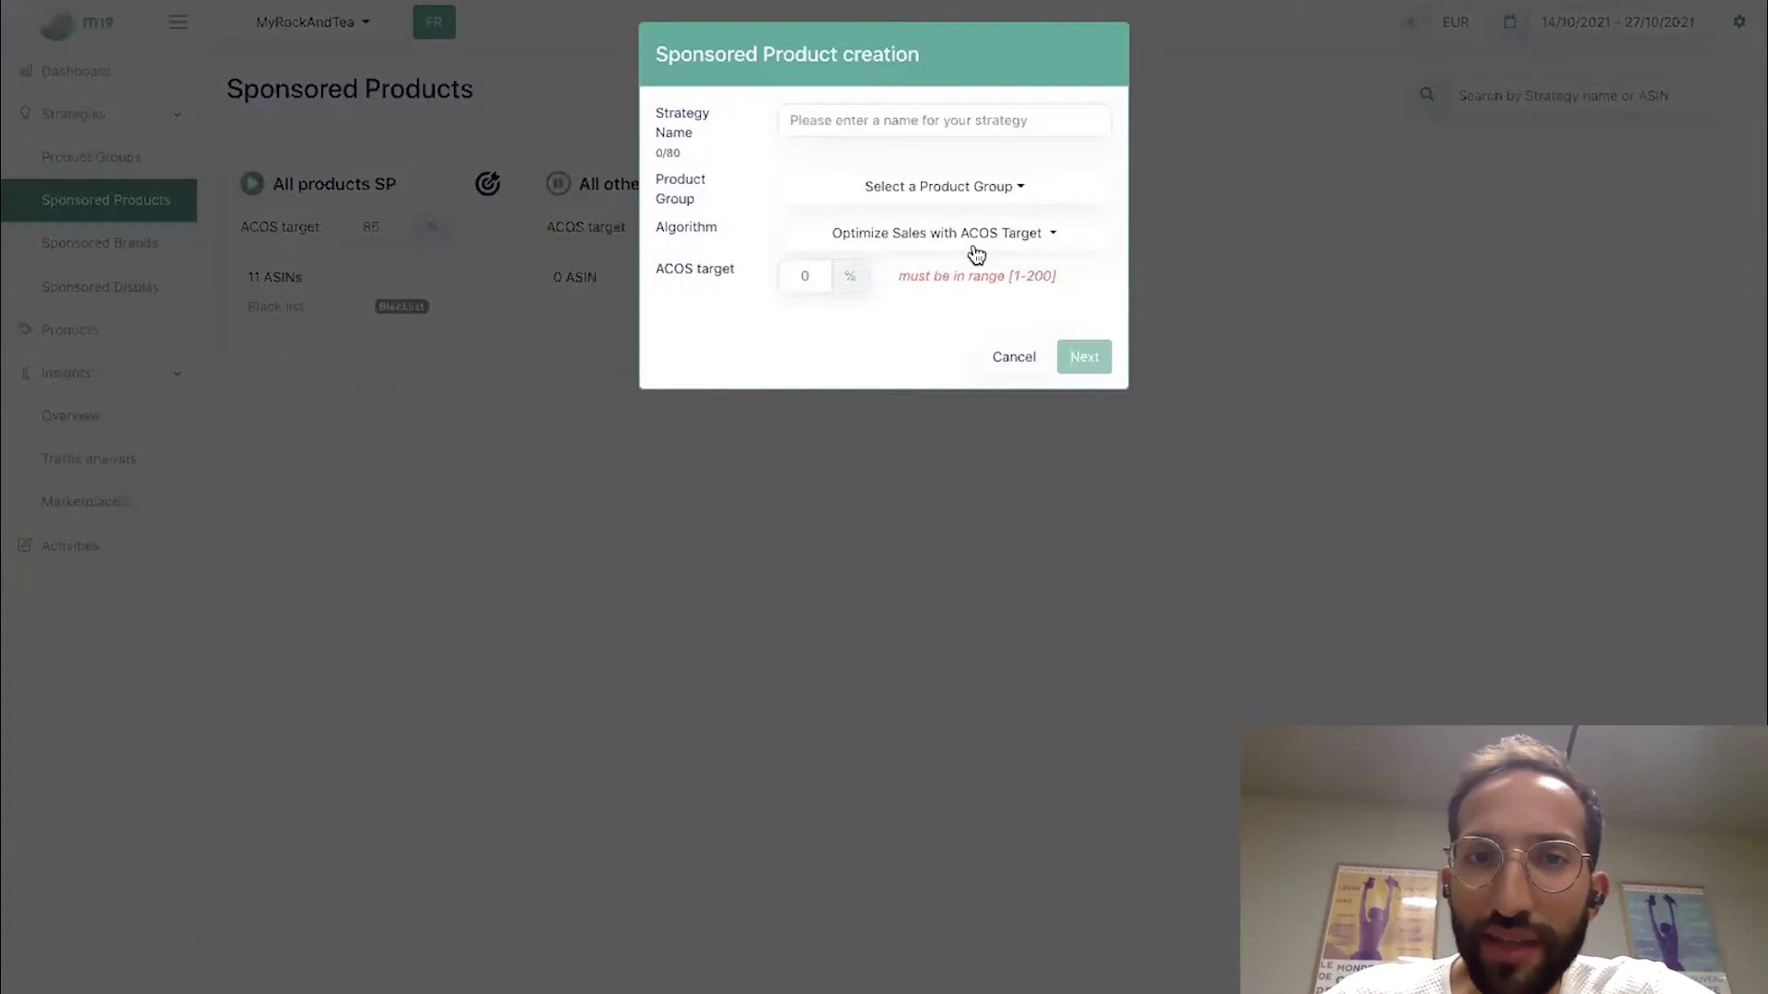
pyautogui.click(957, 130)
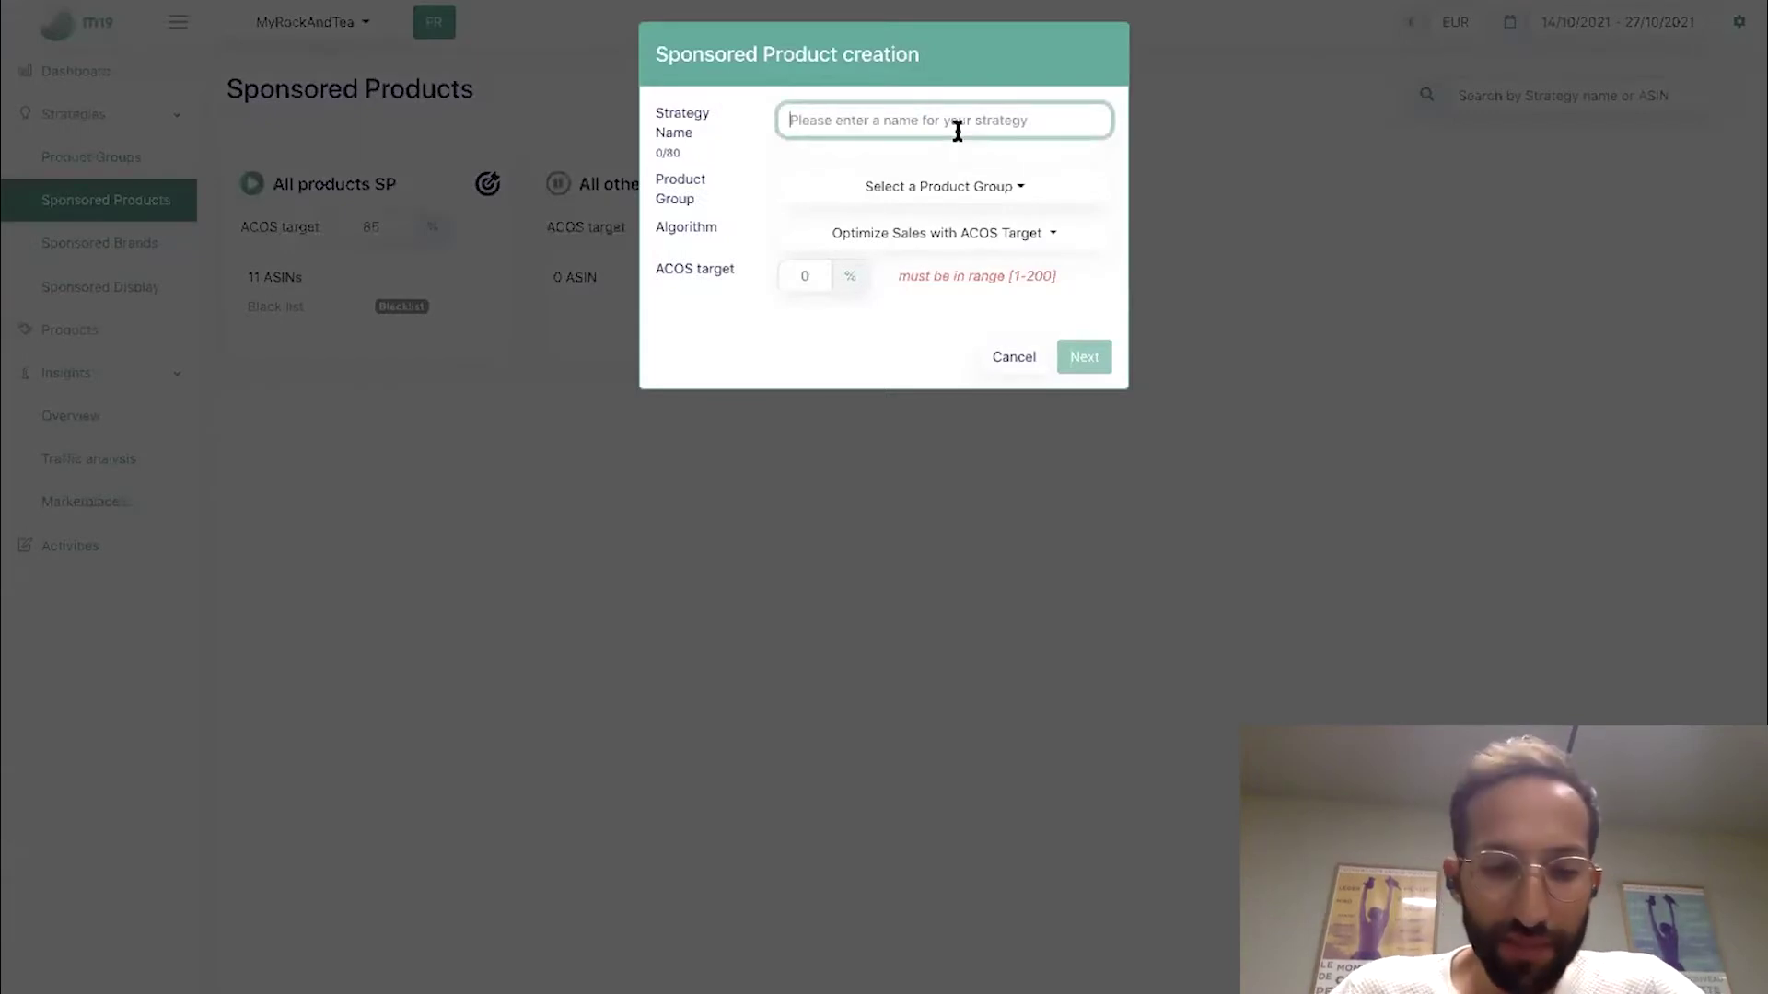
pyautogui.write('A')
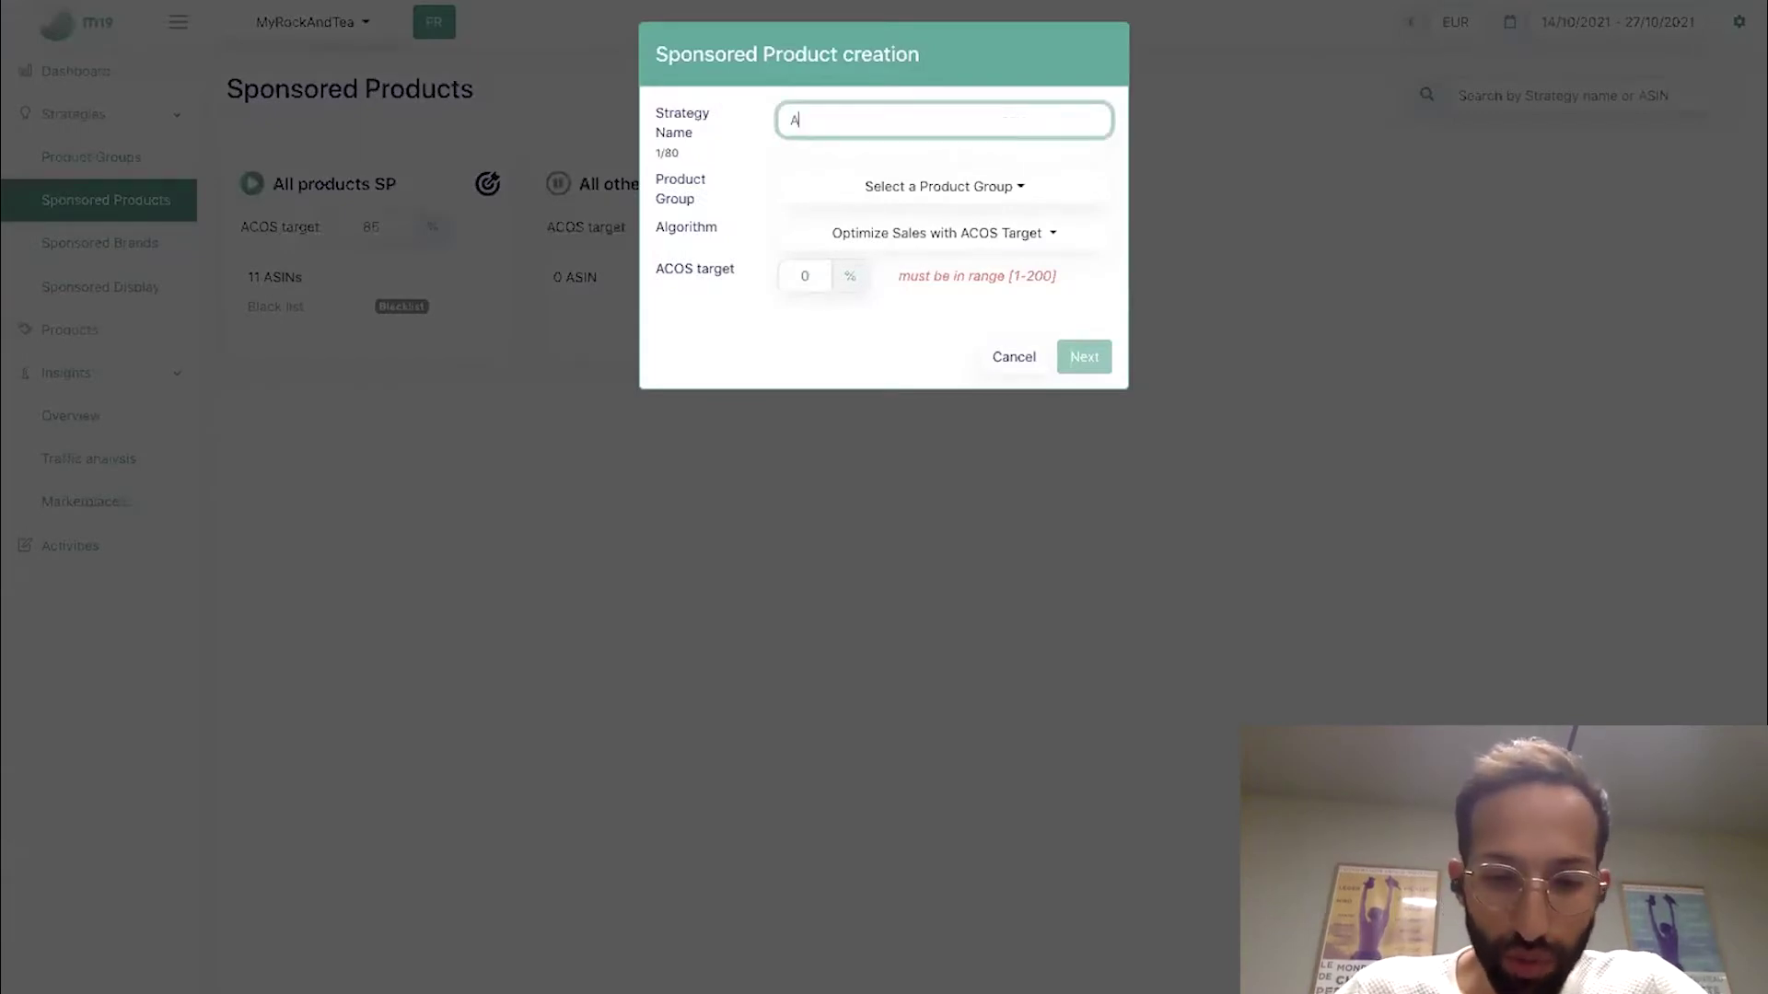
pyautogui.write('ll p')
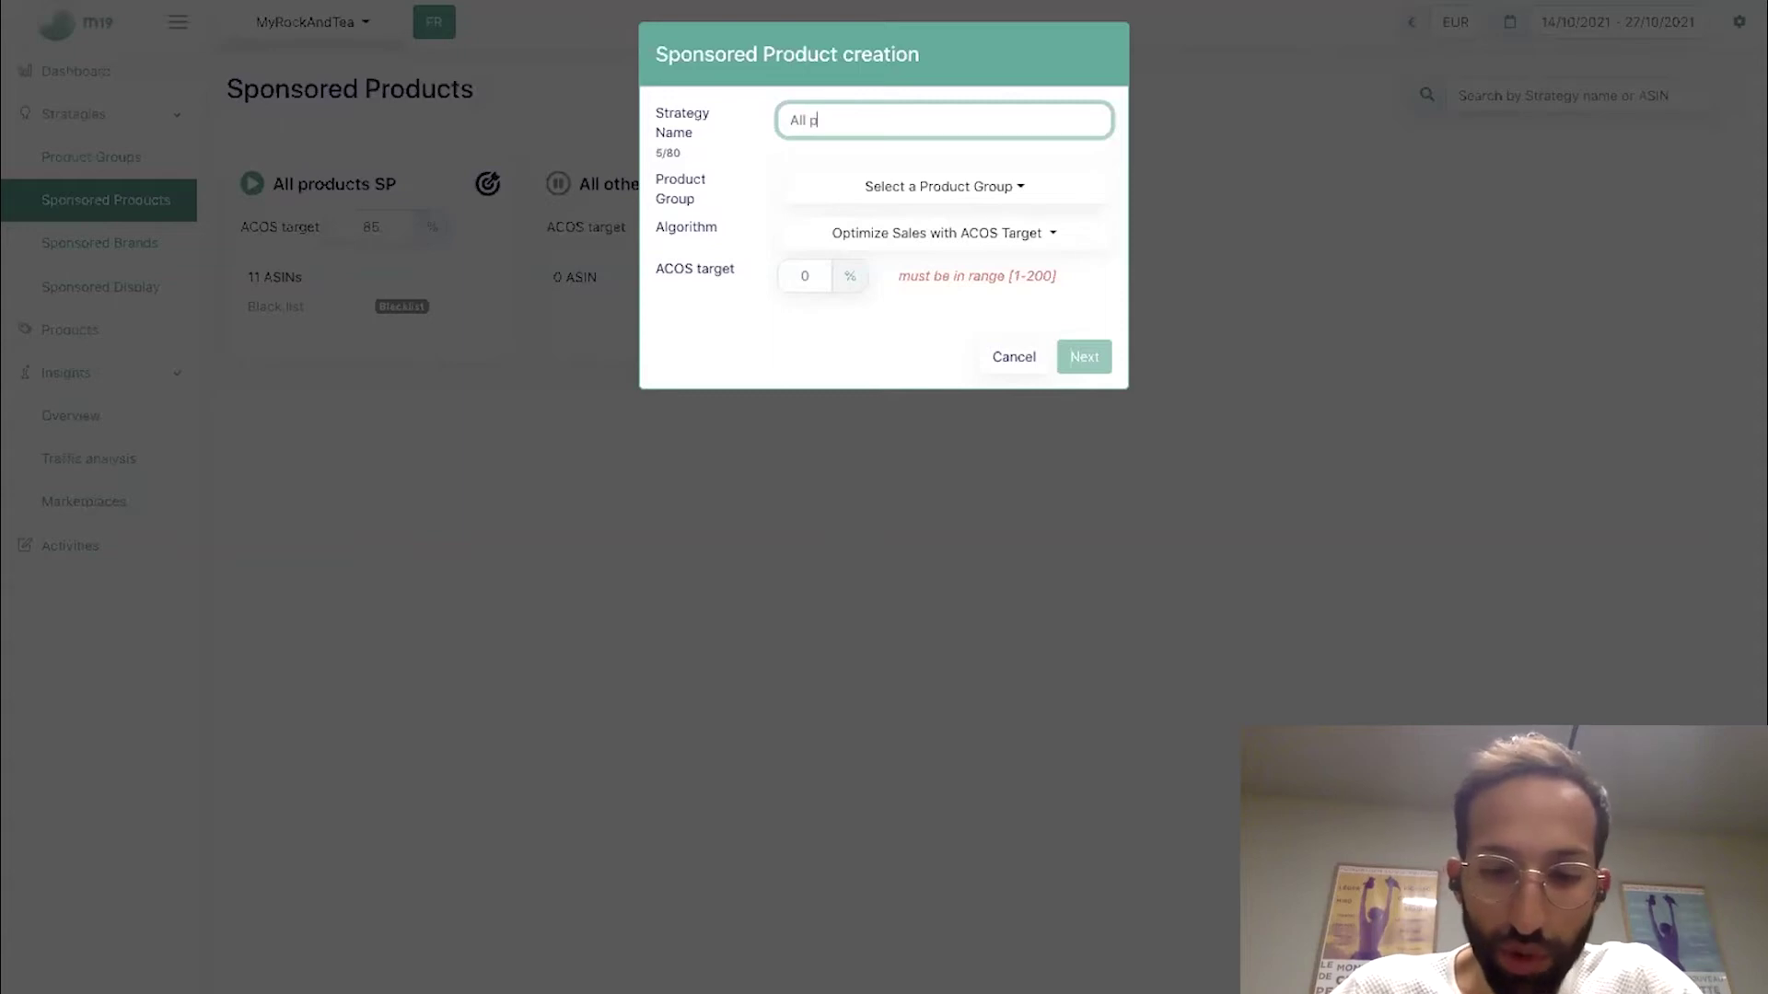
pyautogui.write('romoted products')
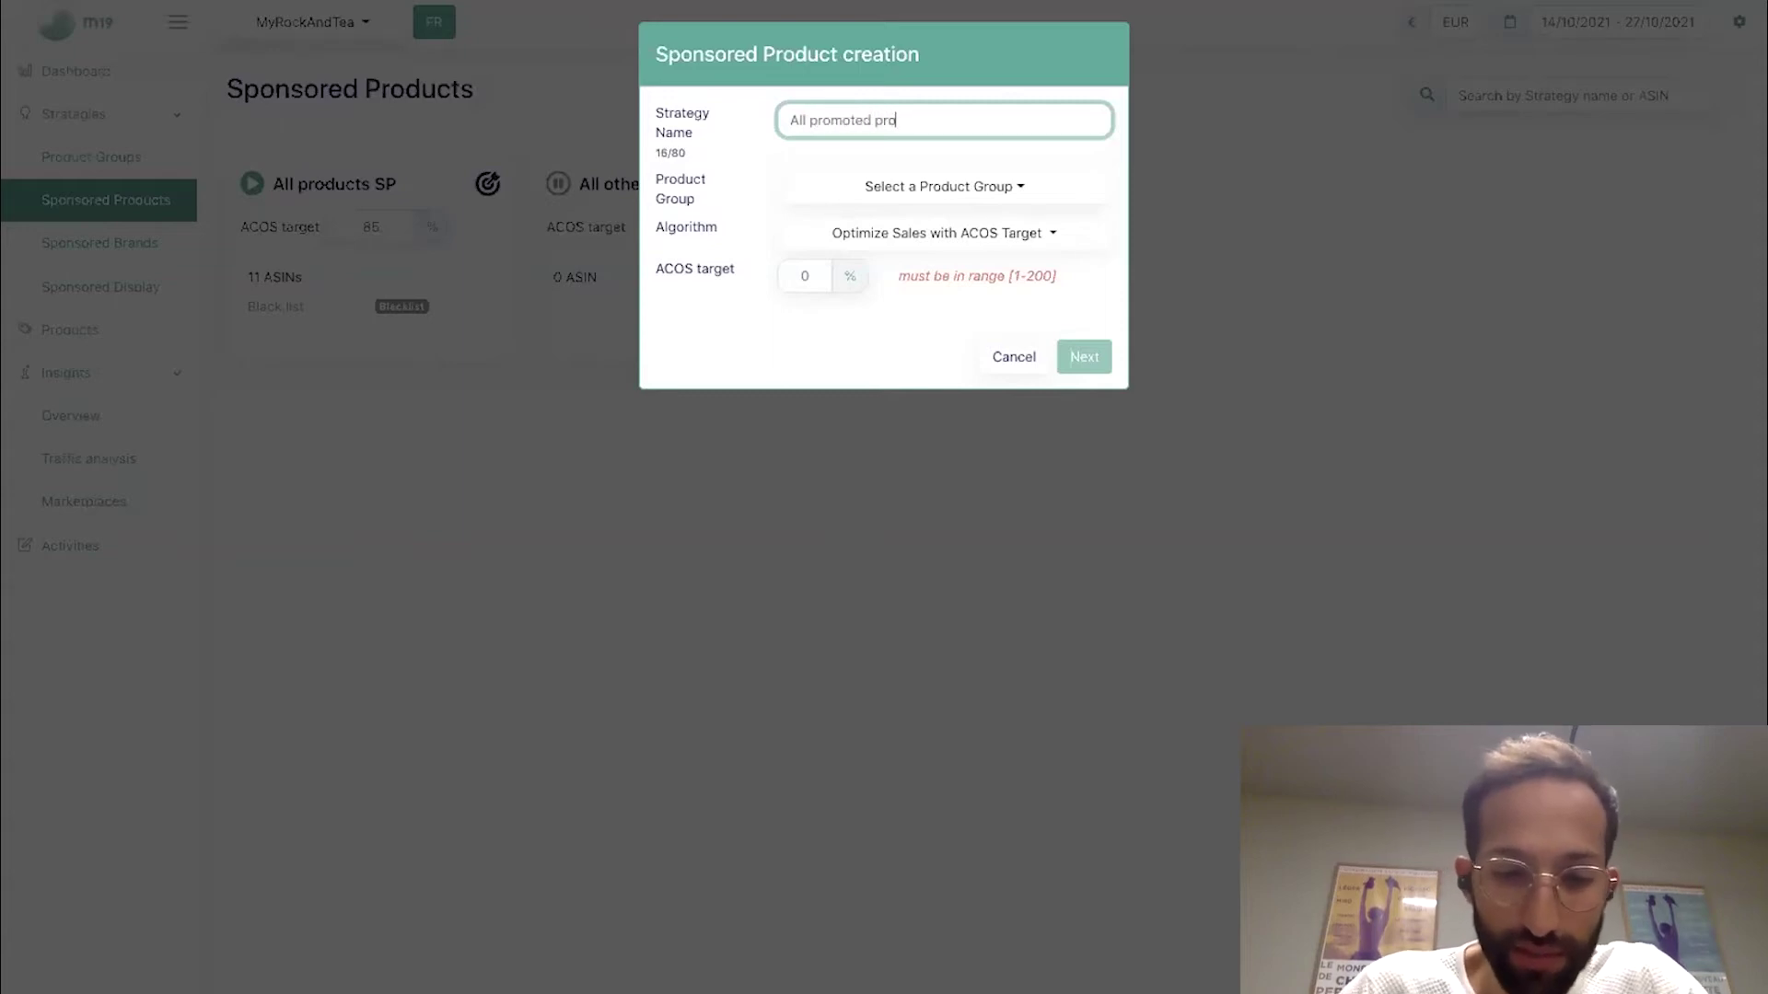
# Step: Assign the strategy to a new product group named "All"
pyautogui.click(924, 186)
pyautogui.click(896, 260)
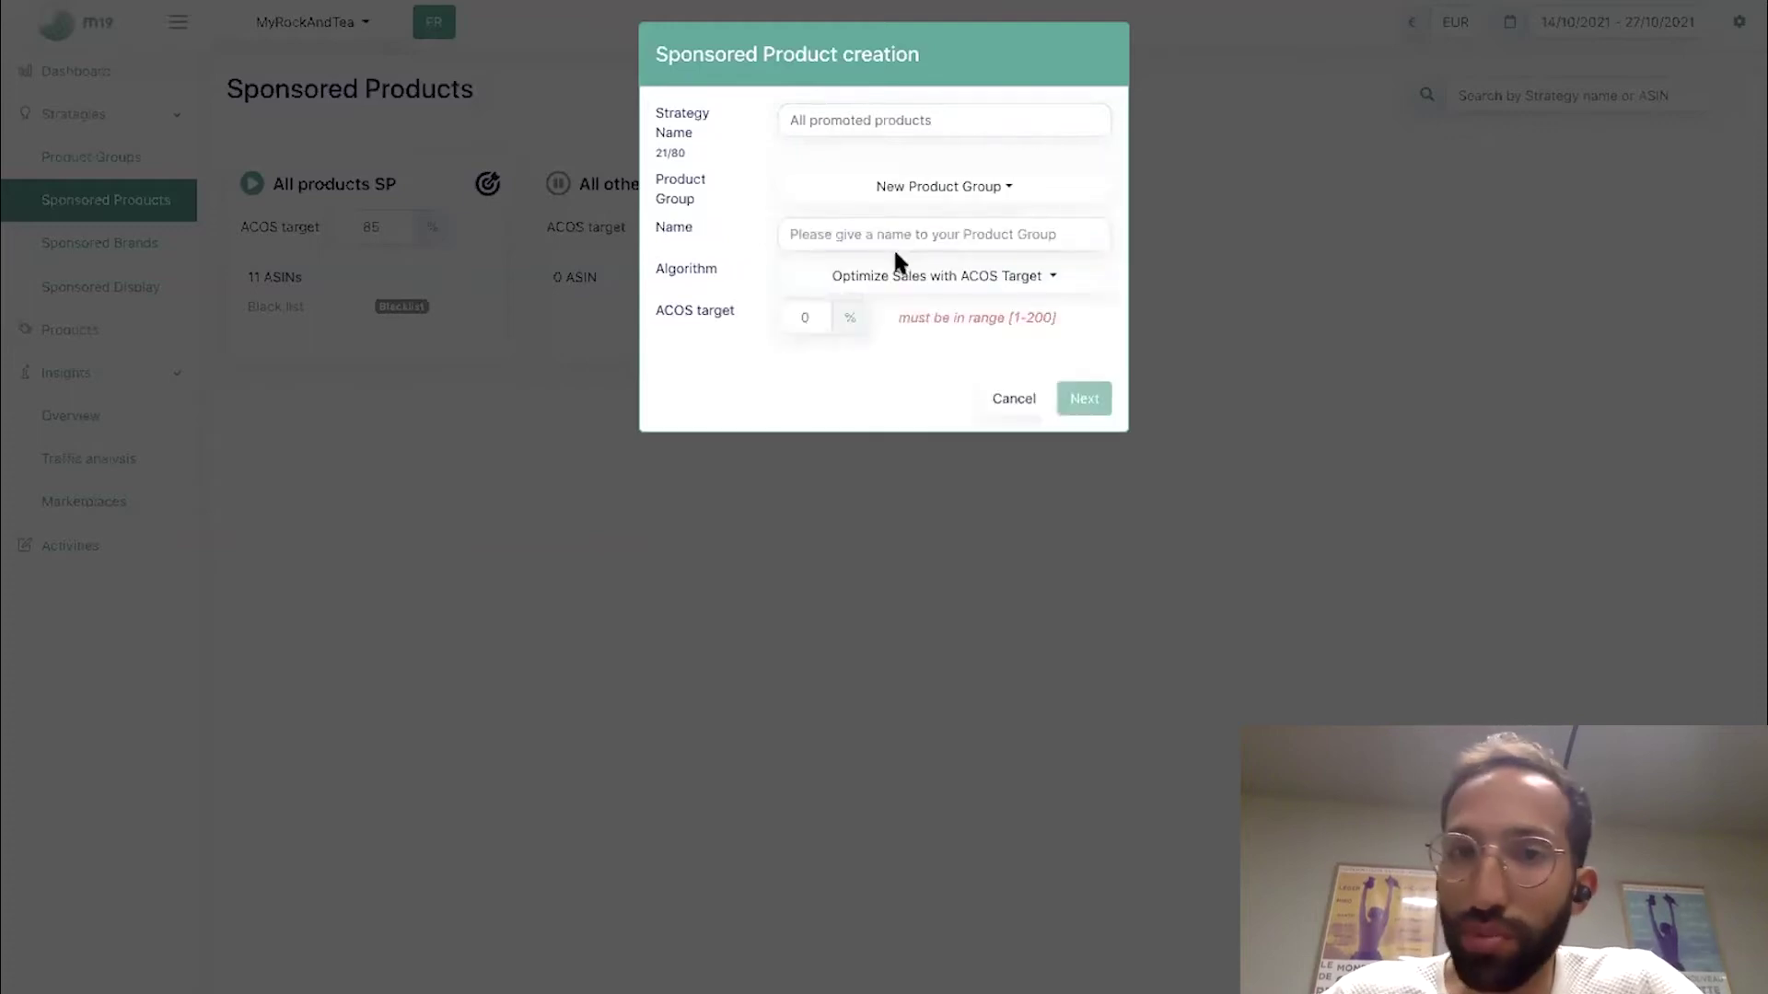
pyautogui.click(900, 232)
pyautogui.write('All')
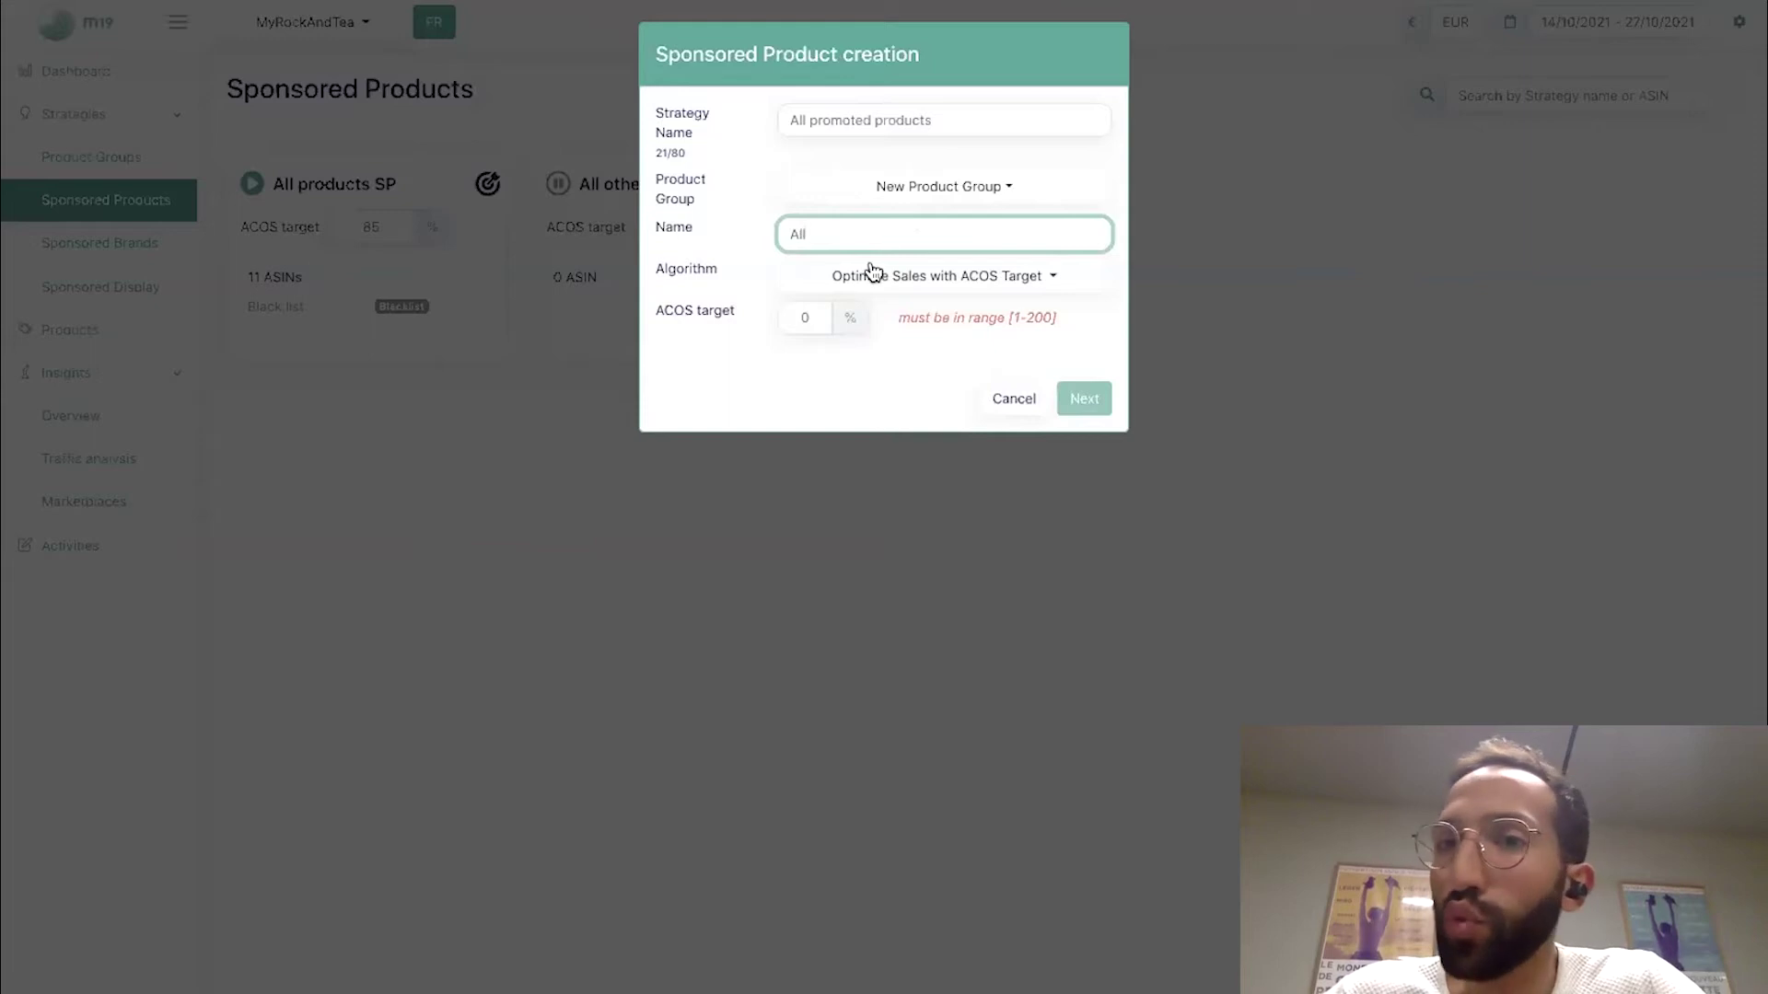
# Step: Set the ACOS target to 40% and create the "All promoted products" strategy
pyautogui.click(806, 321)
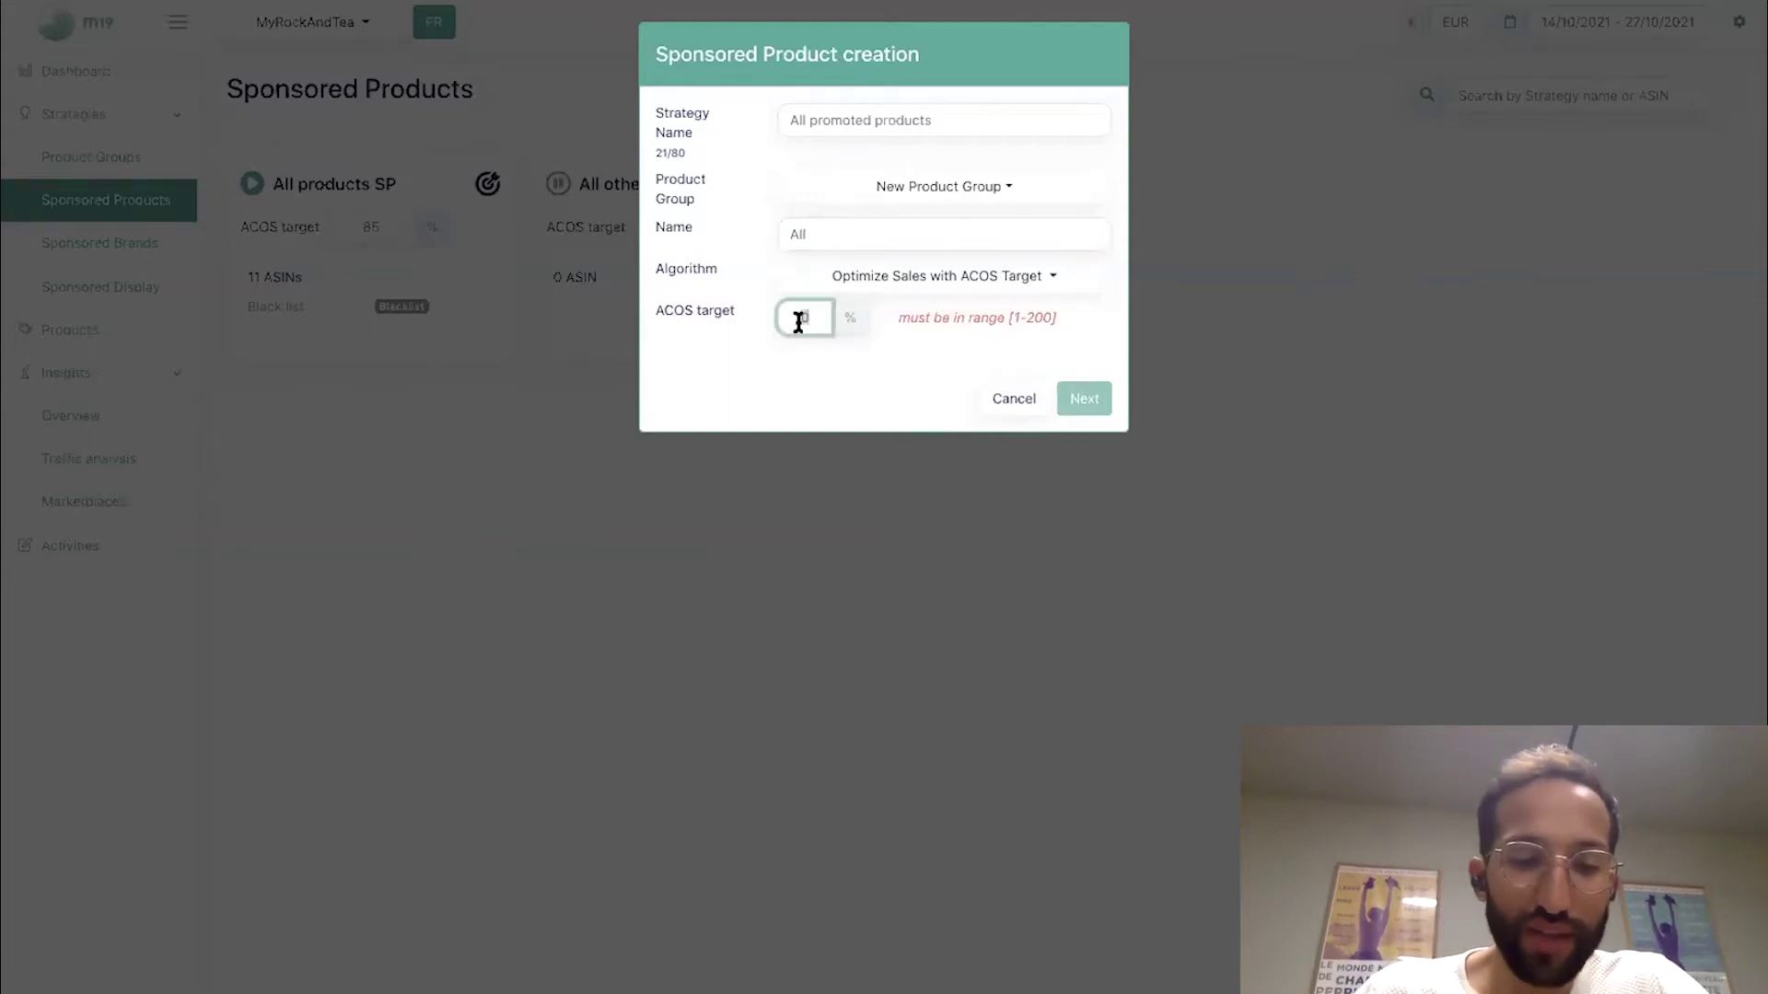
pyautogui.write('40')
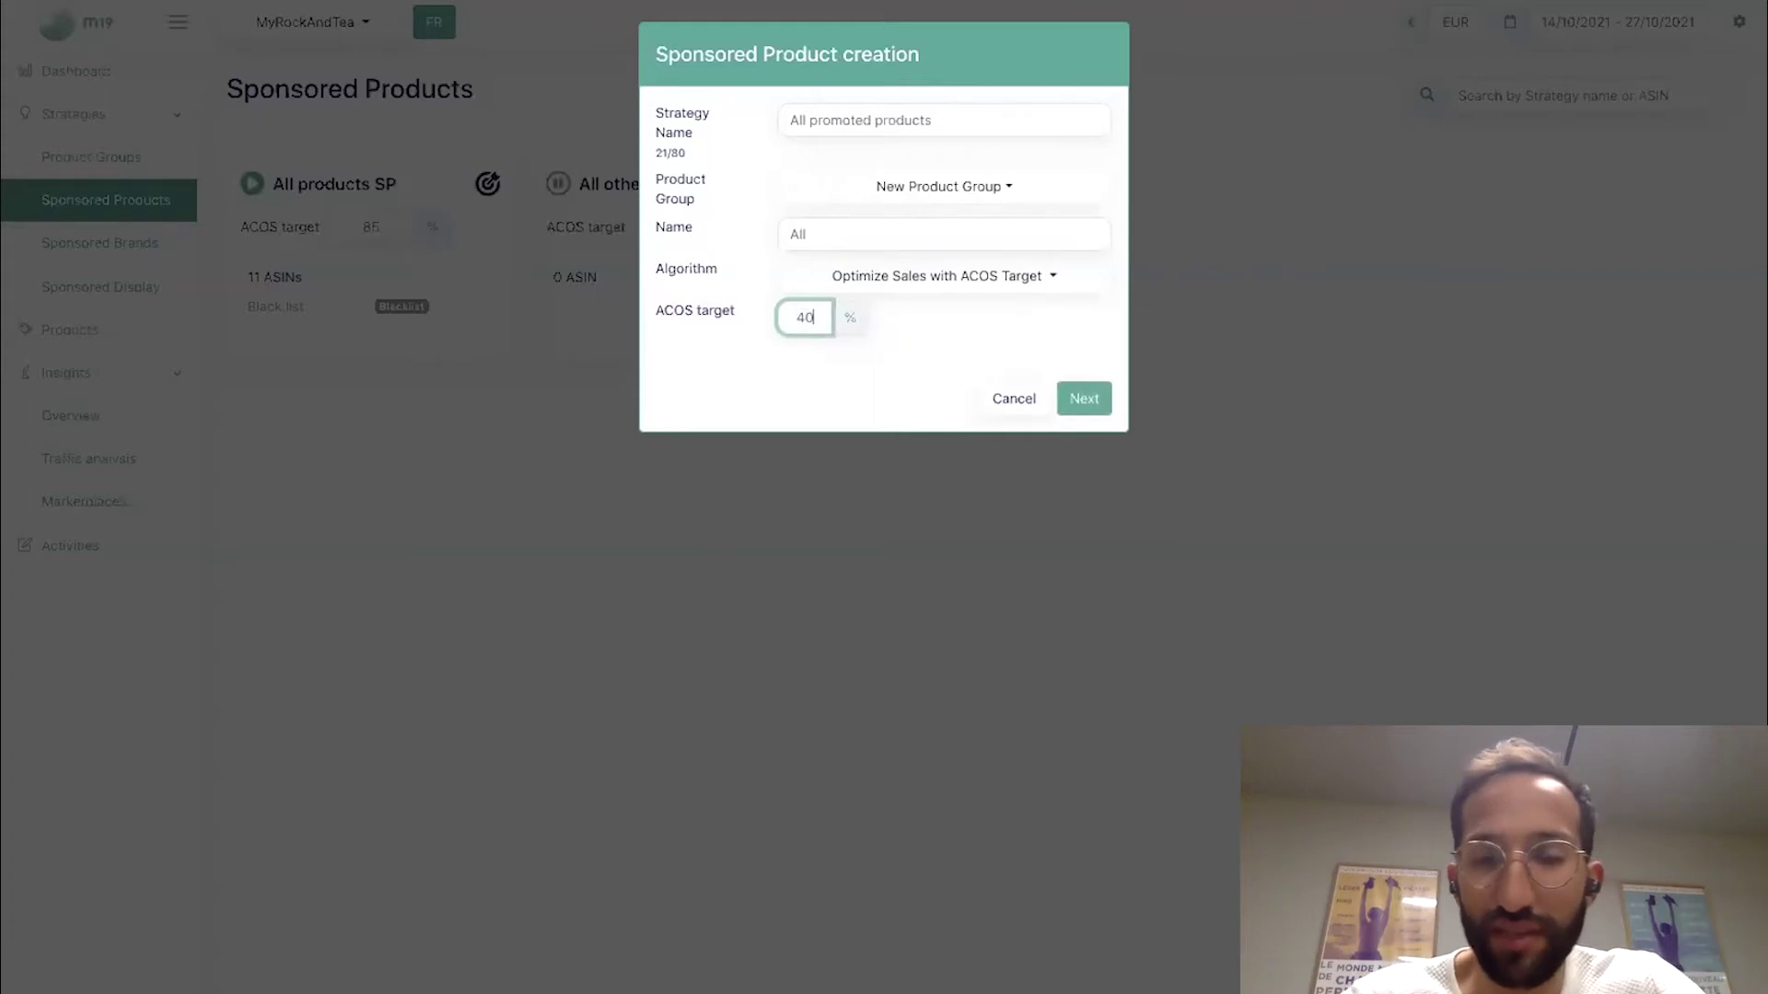
pyautogui.click(1082, 401)
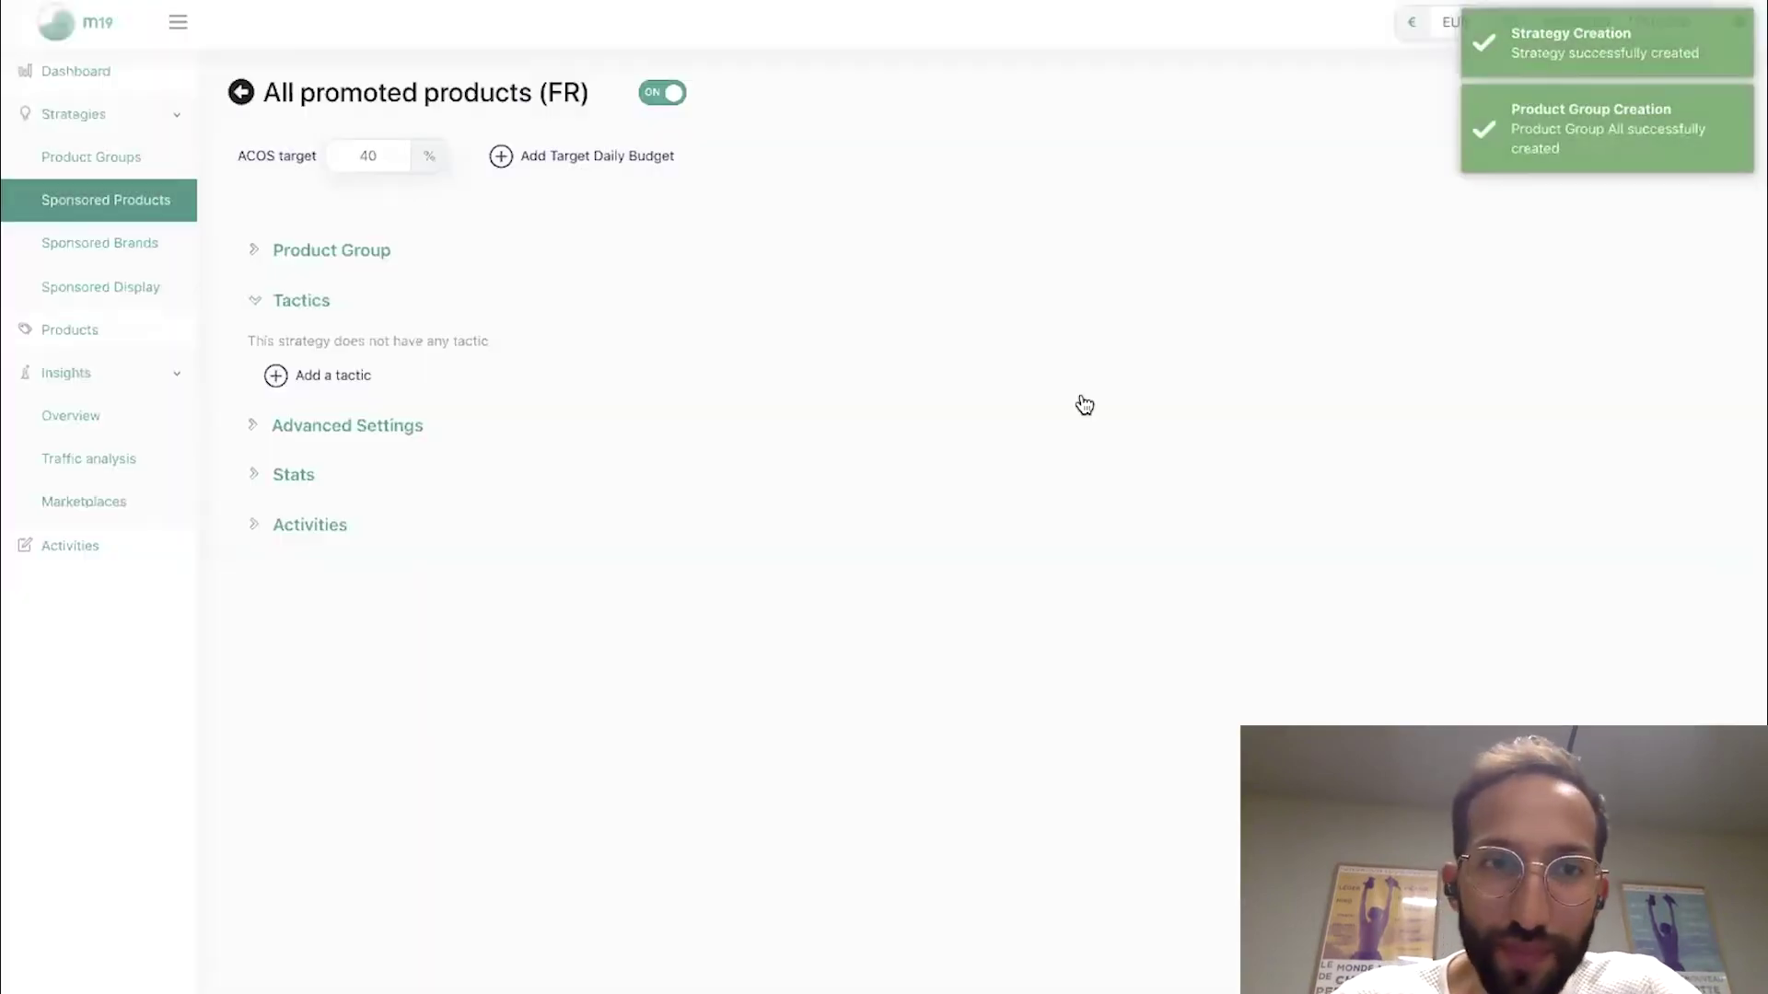
# Step: Add every product in the catalog to the strategy's product group "All"
pyautogui.click(350, 257)
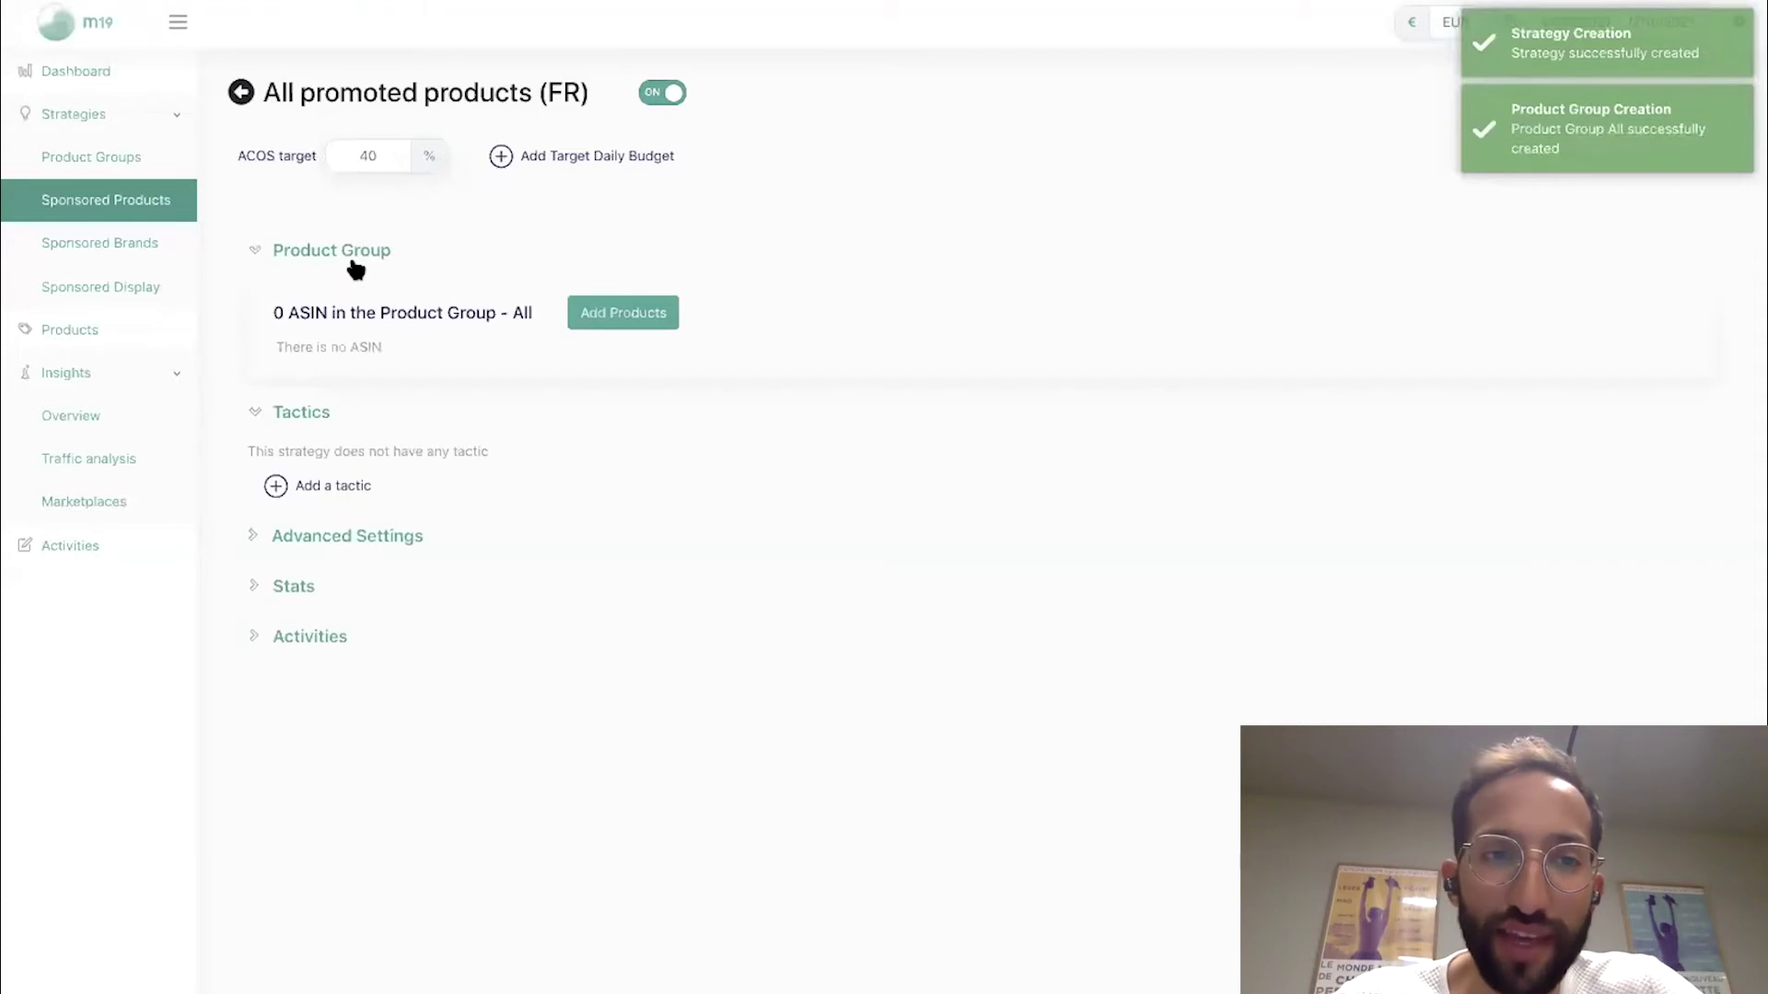
pyautogui.click(594, 315)
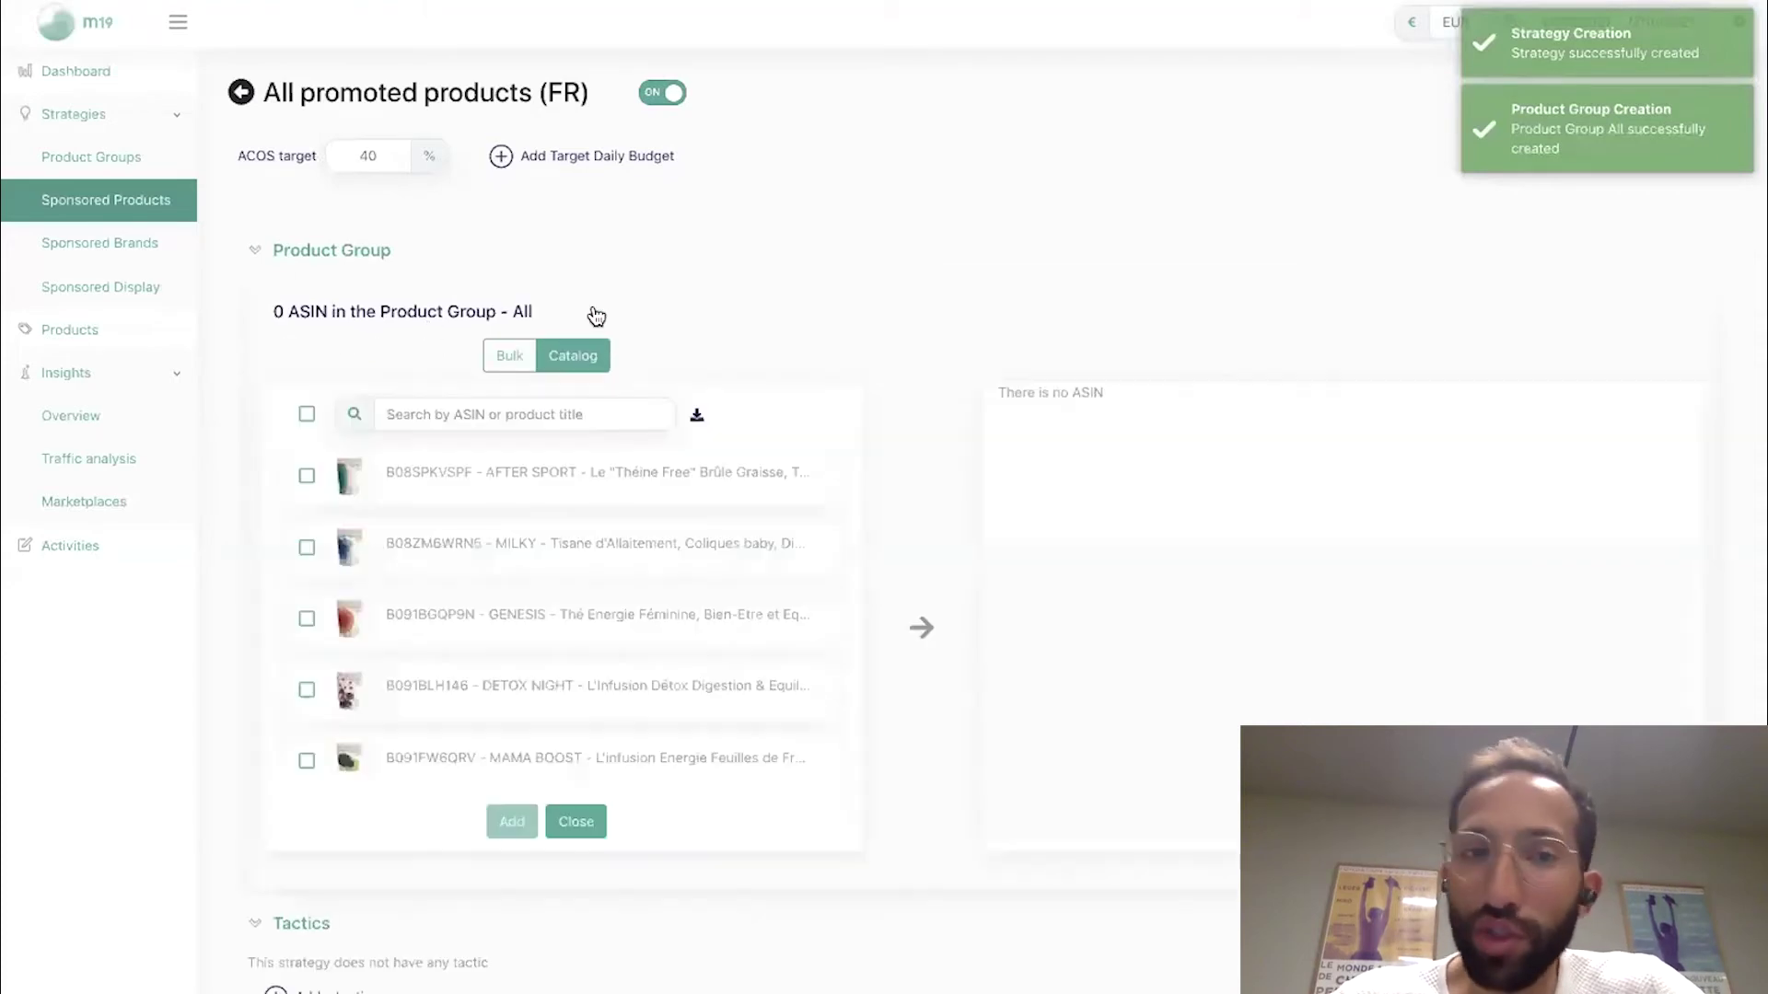
pyautogui.click(307, 415)
pyautogui.click(513, 822)
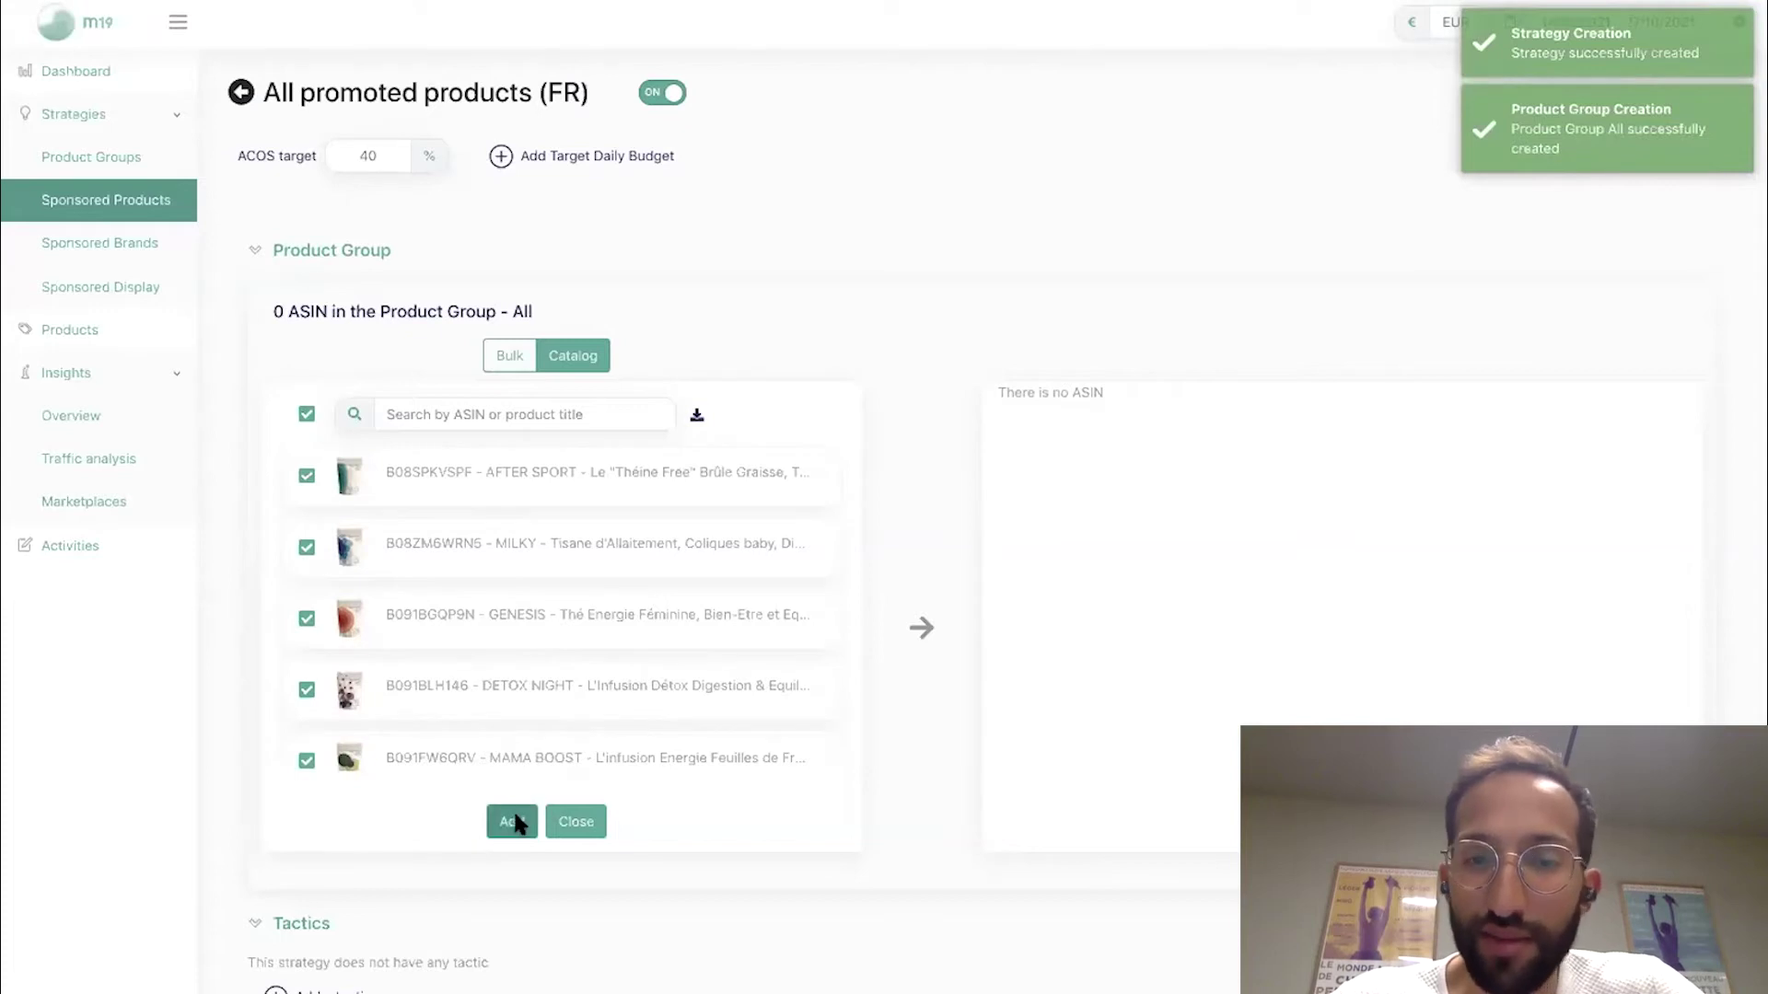
pyautogui.scroll(-1, 792, 820)
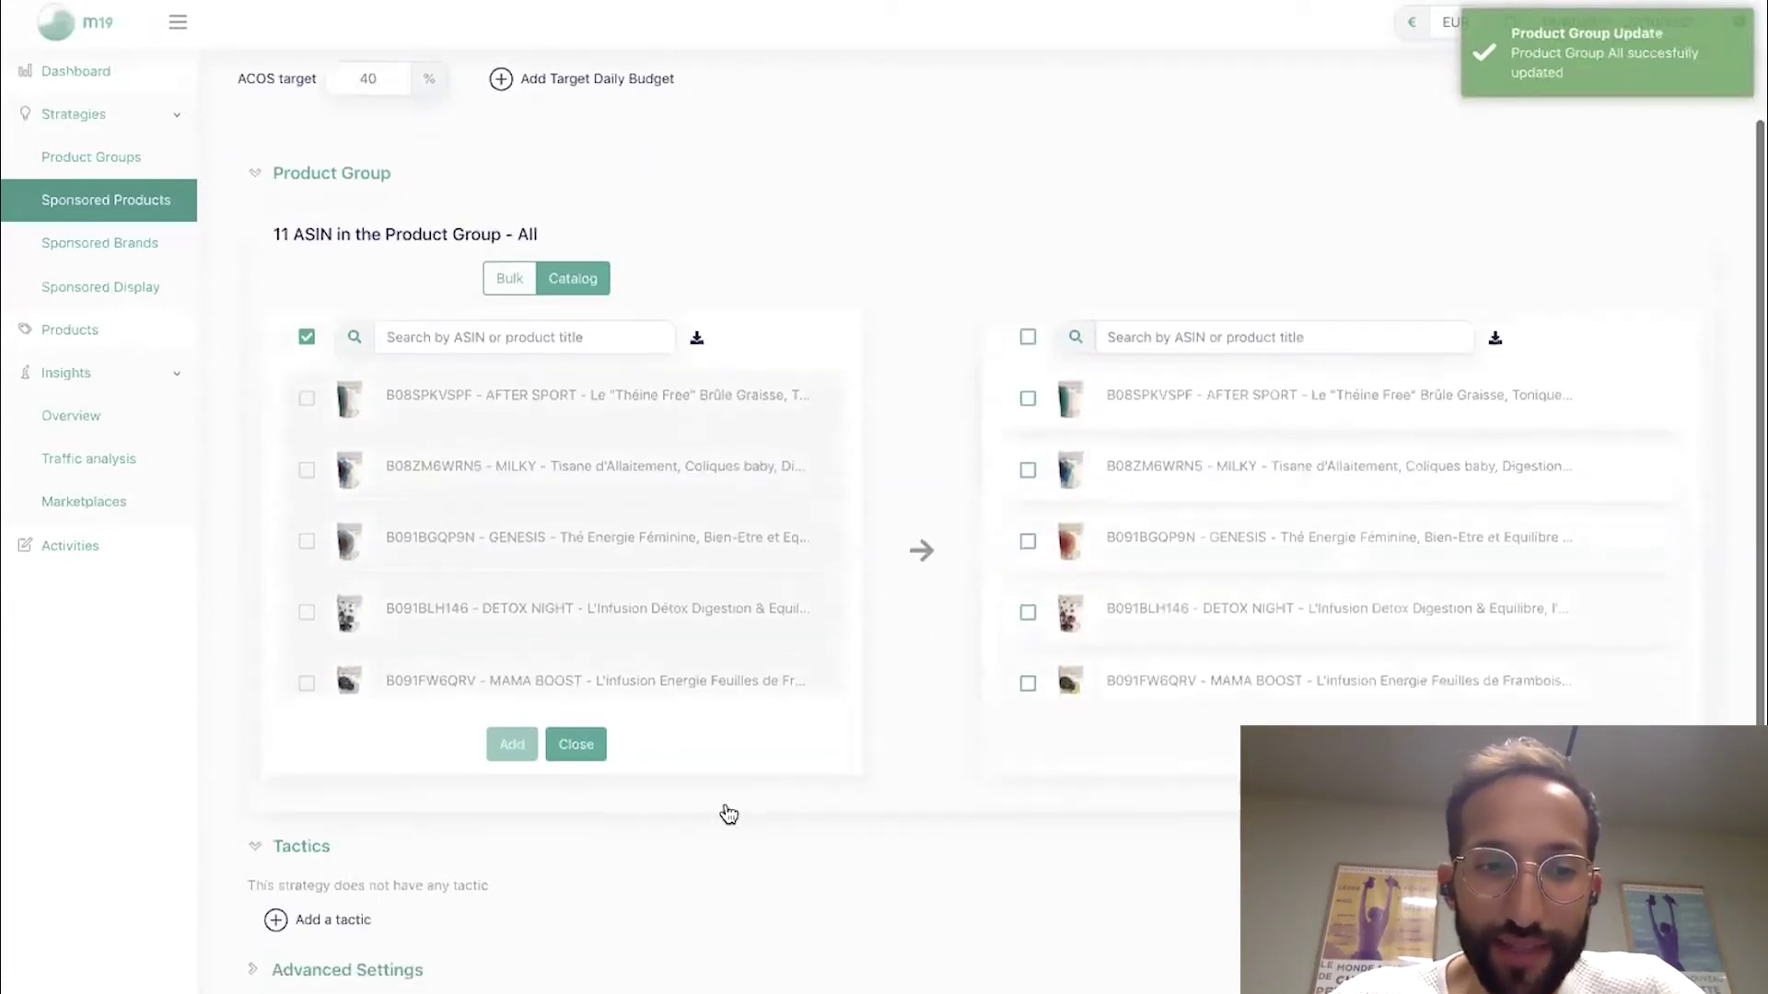
pyautogui.scroll(1, 355, 247)
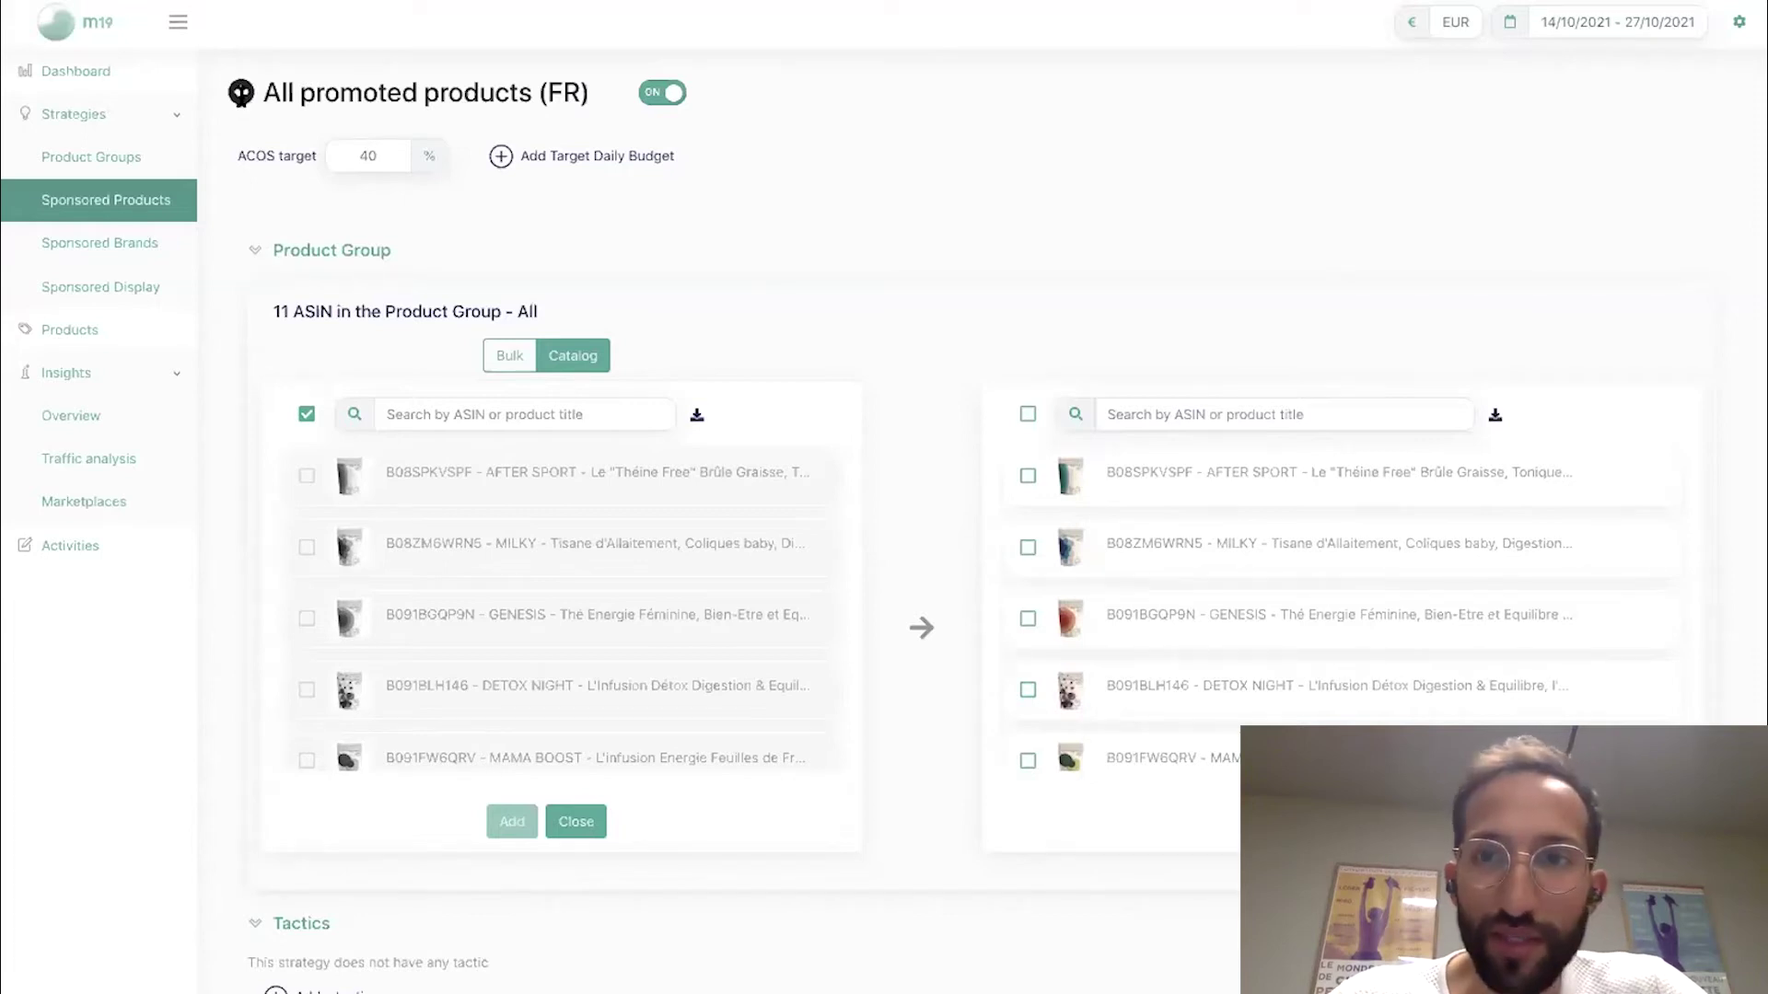
# Step: Return to the Sponsored Products overview and start another new strategy named "Best seller strategy"
pyautogui.click(240, 92)
pyautogui.click(1300, 230)
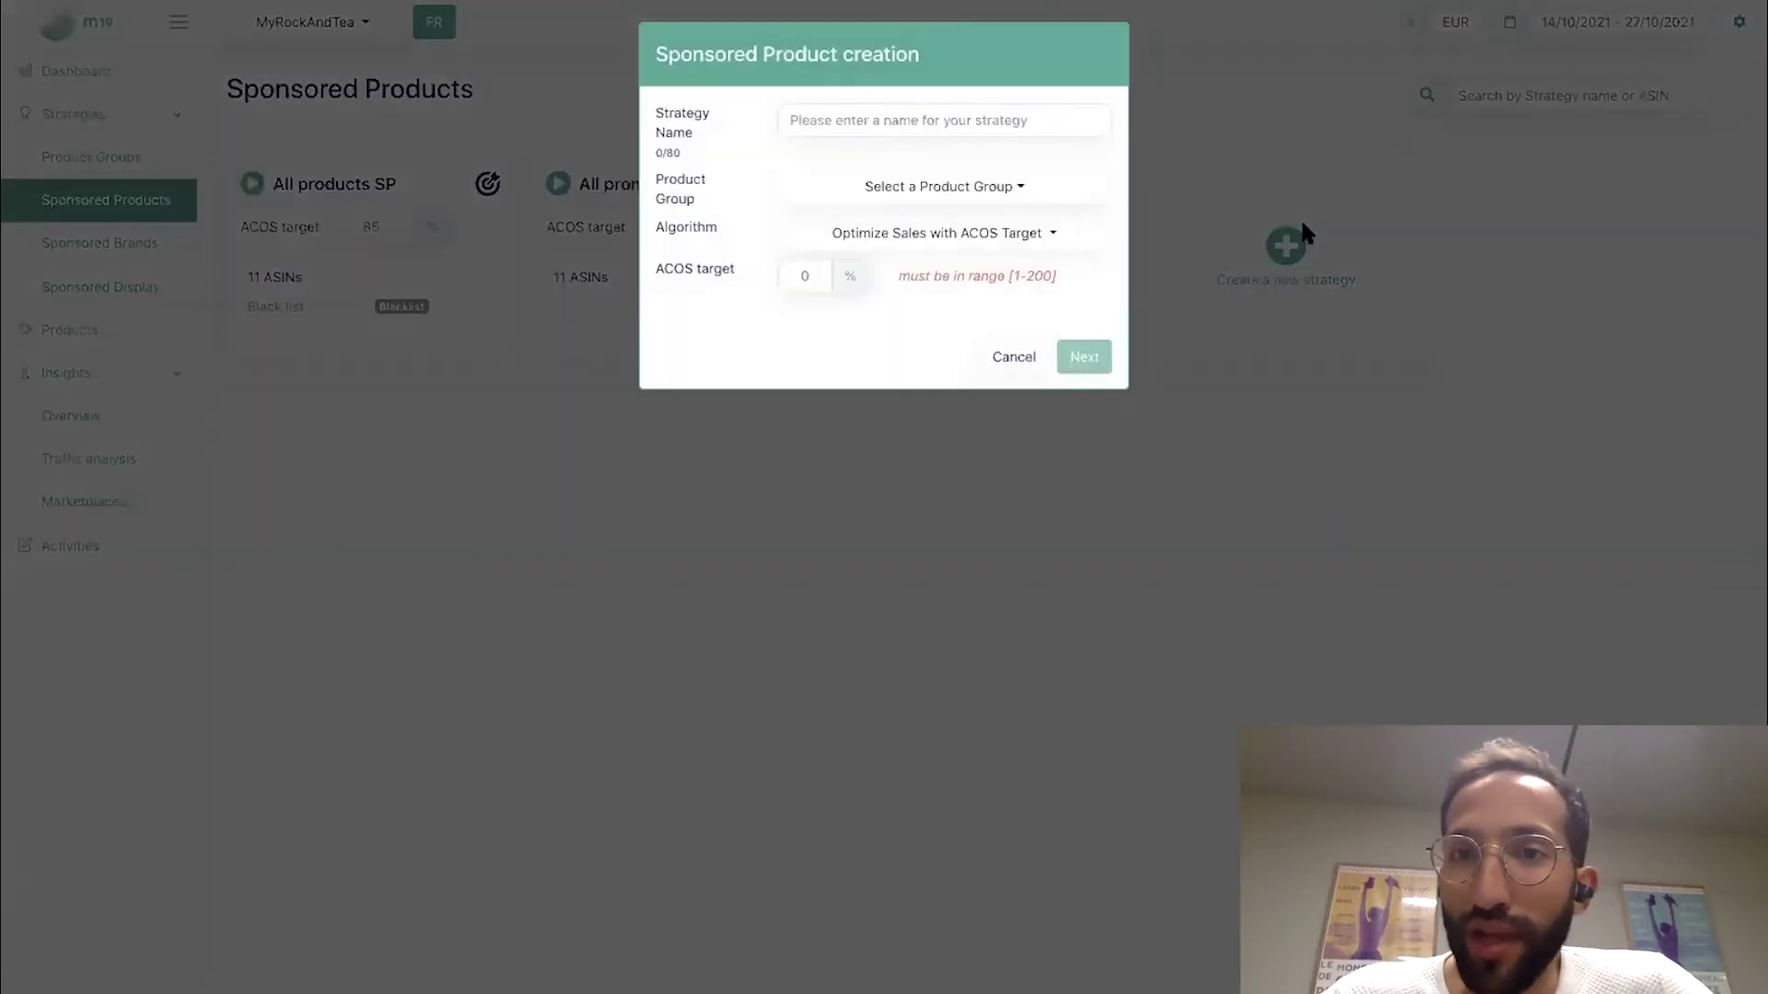
pyautogui.click(998, 130)
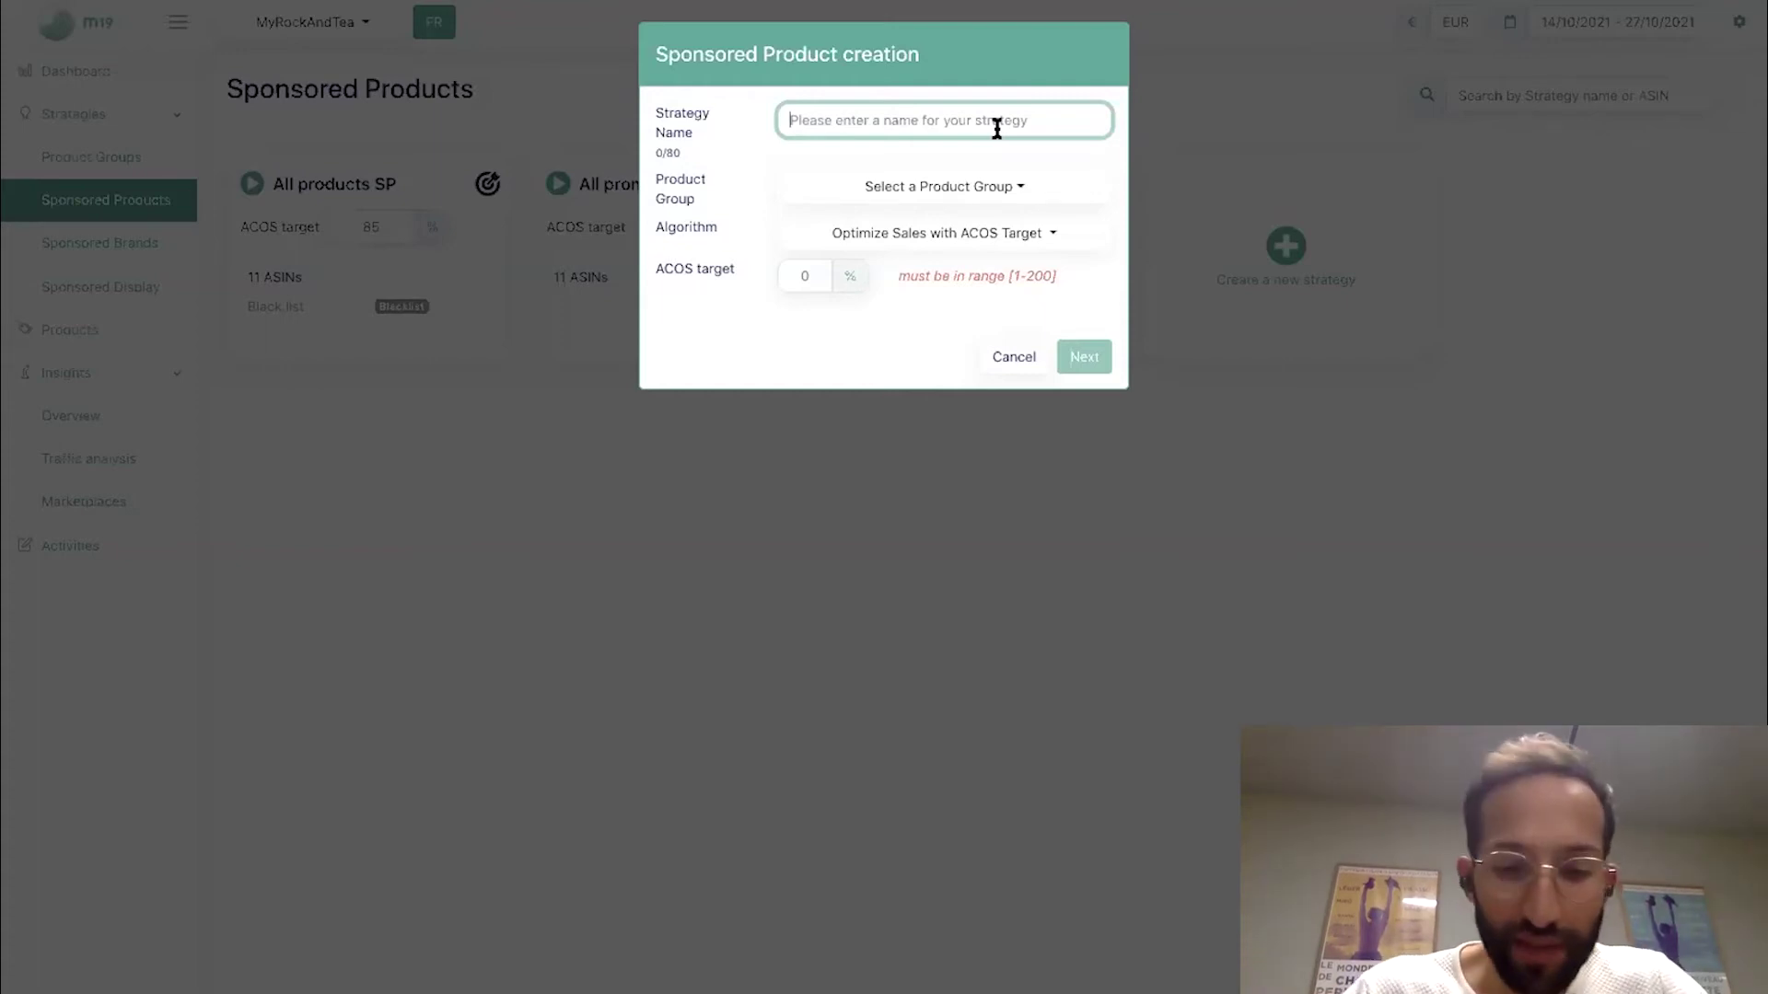
pyautogui.write('Best ')
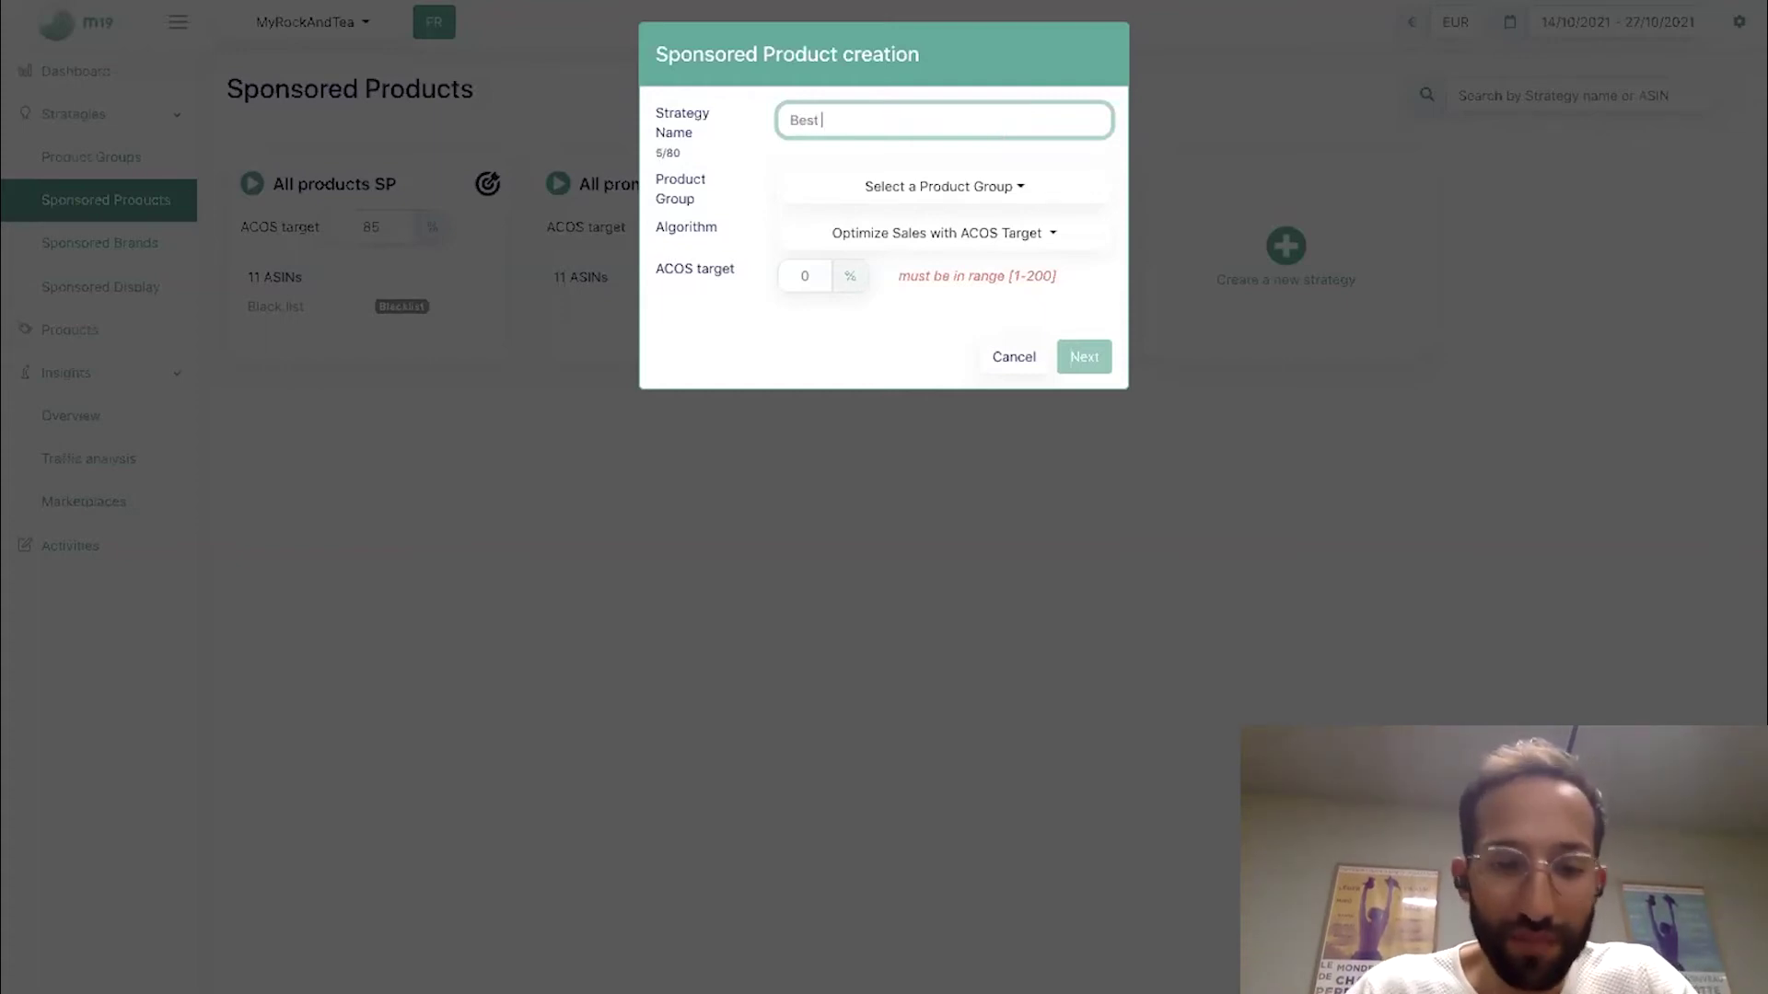
pyautogui.write('seller')
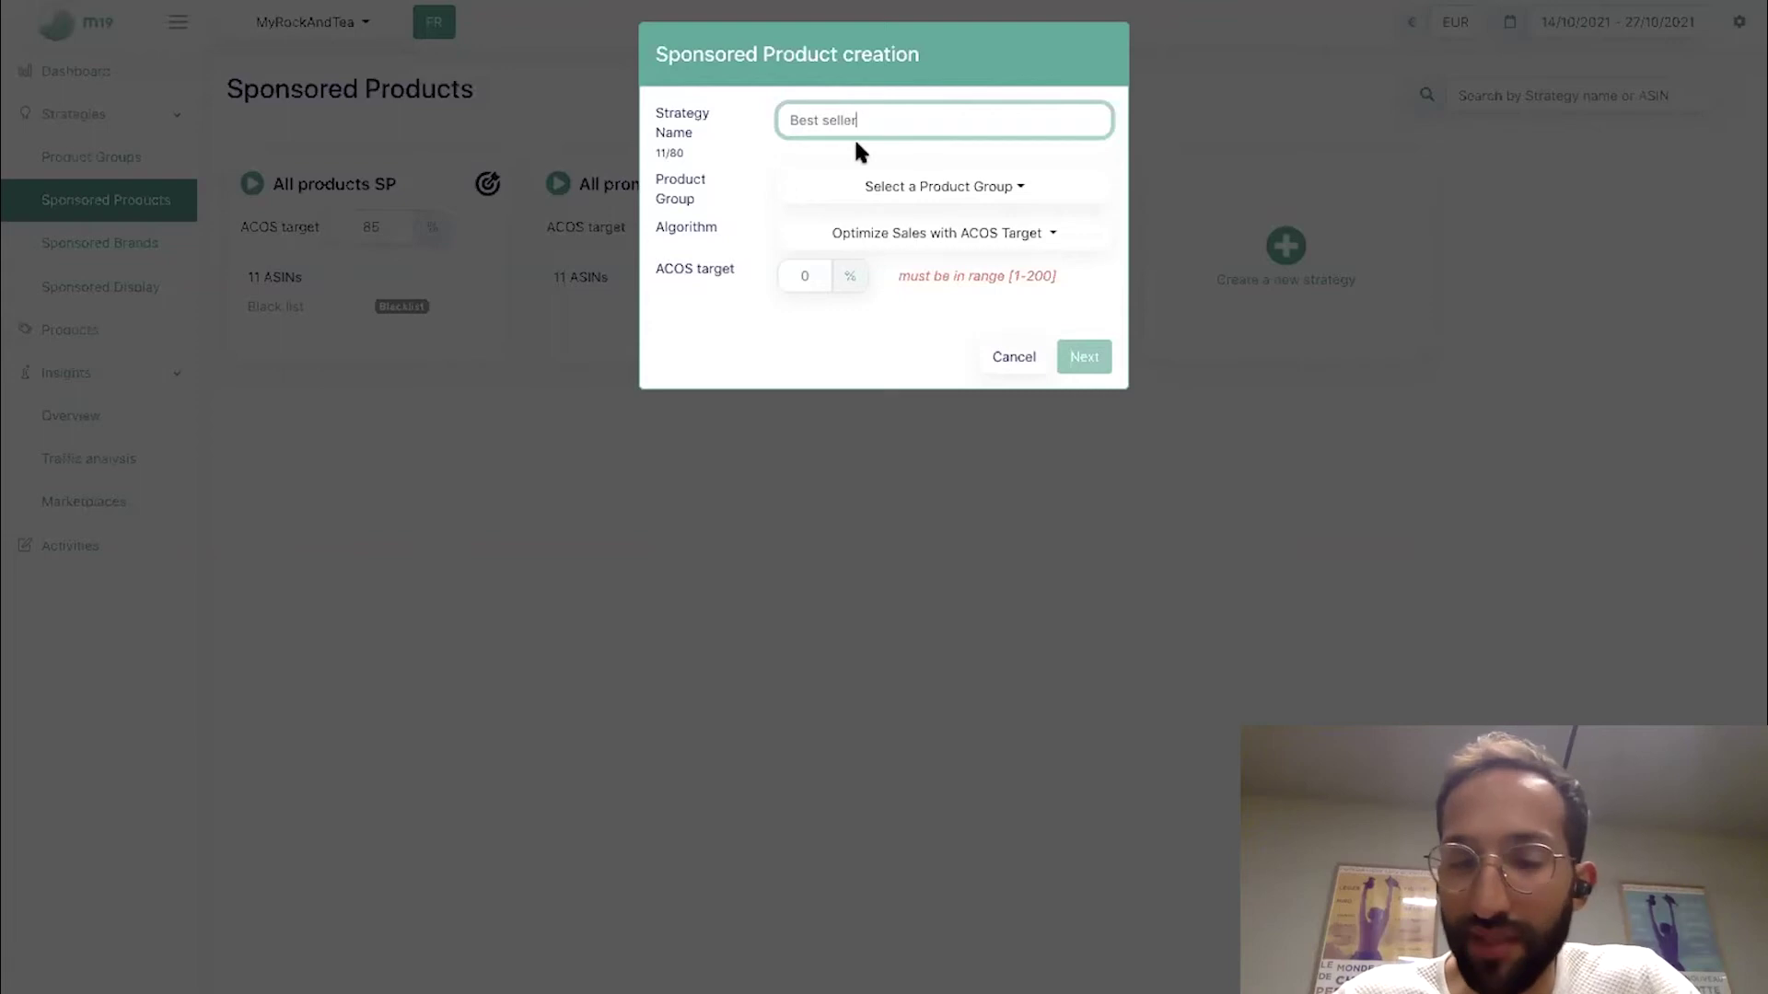
pyautogui.write('strate')
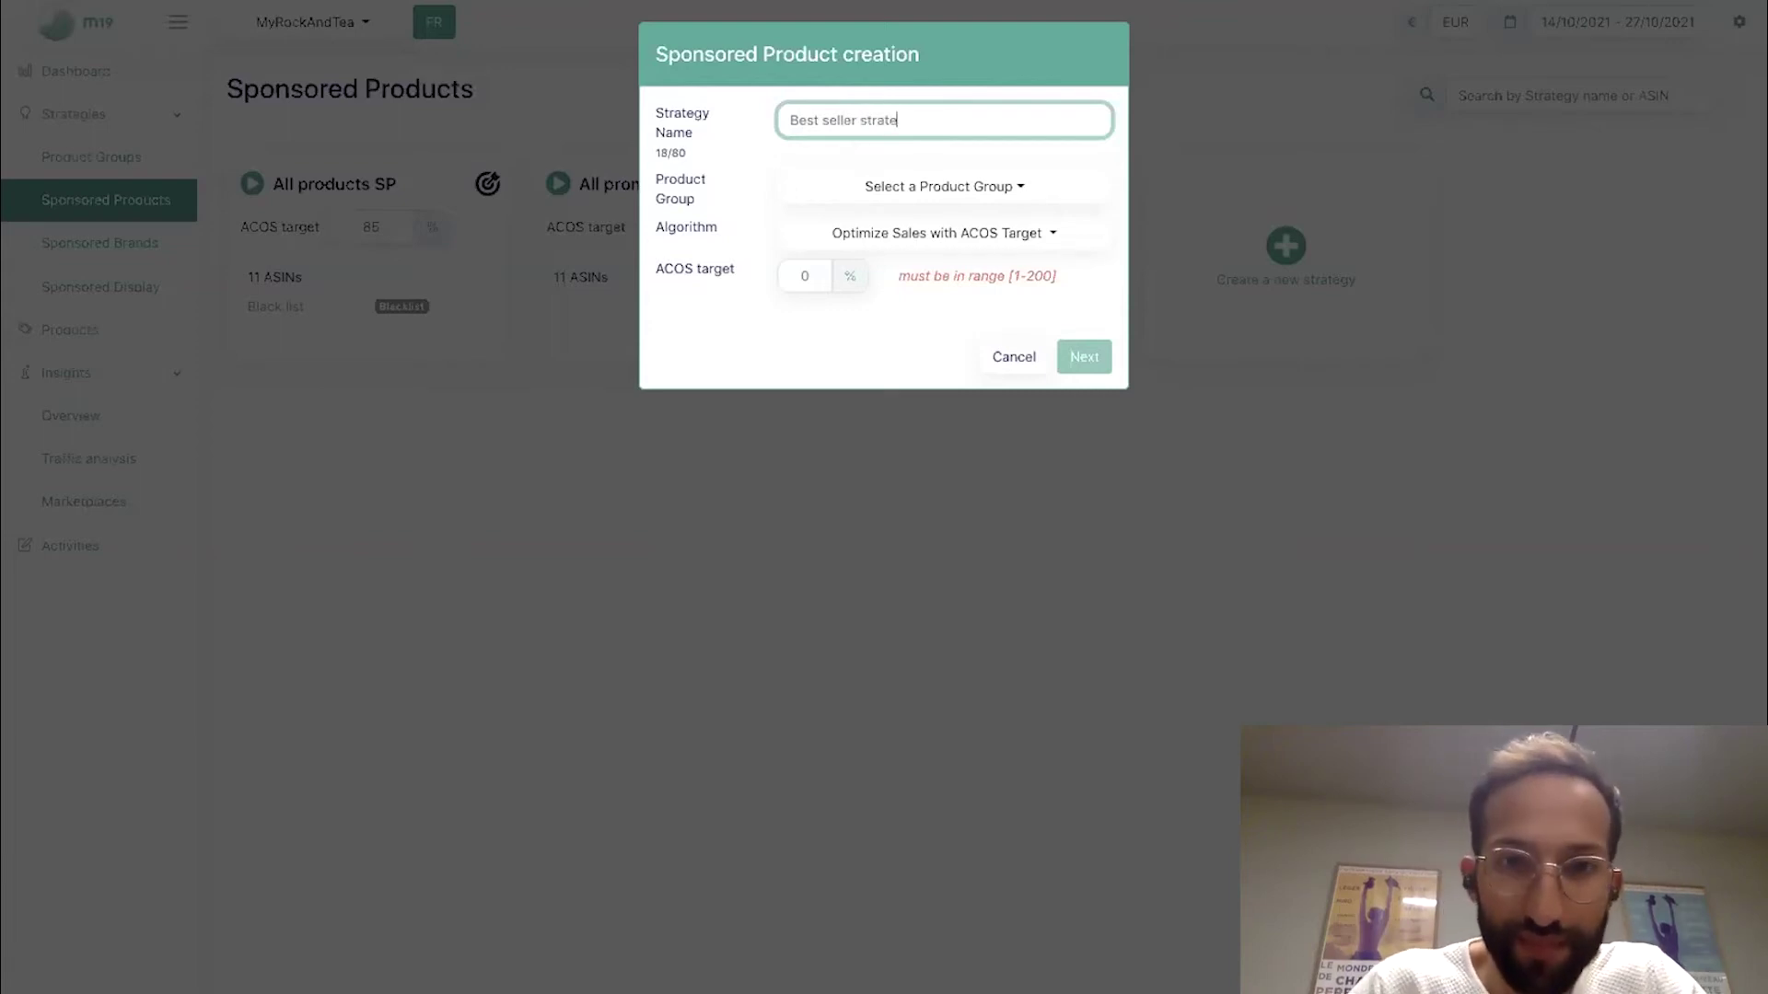
pyautogui.write('gy')
# Step: Assign the best seller strategy to a new product group named "Best seller"
pyautogui.click(876, 186)
pyautogui.click(875, 265)
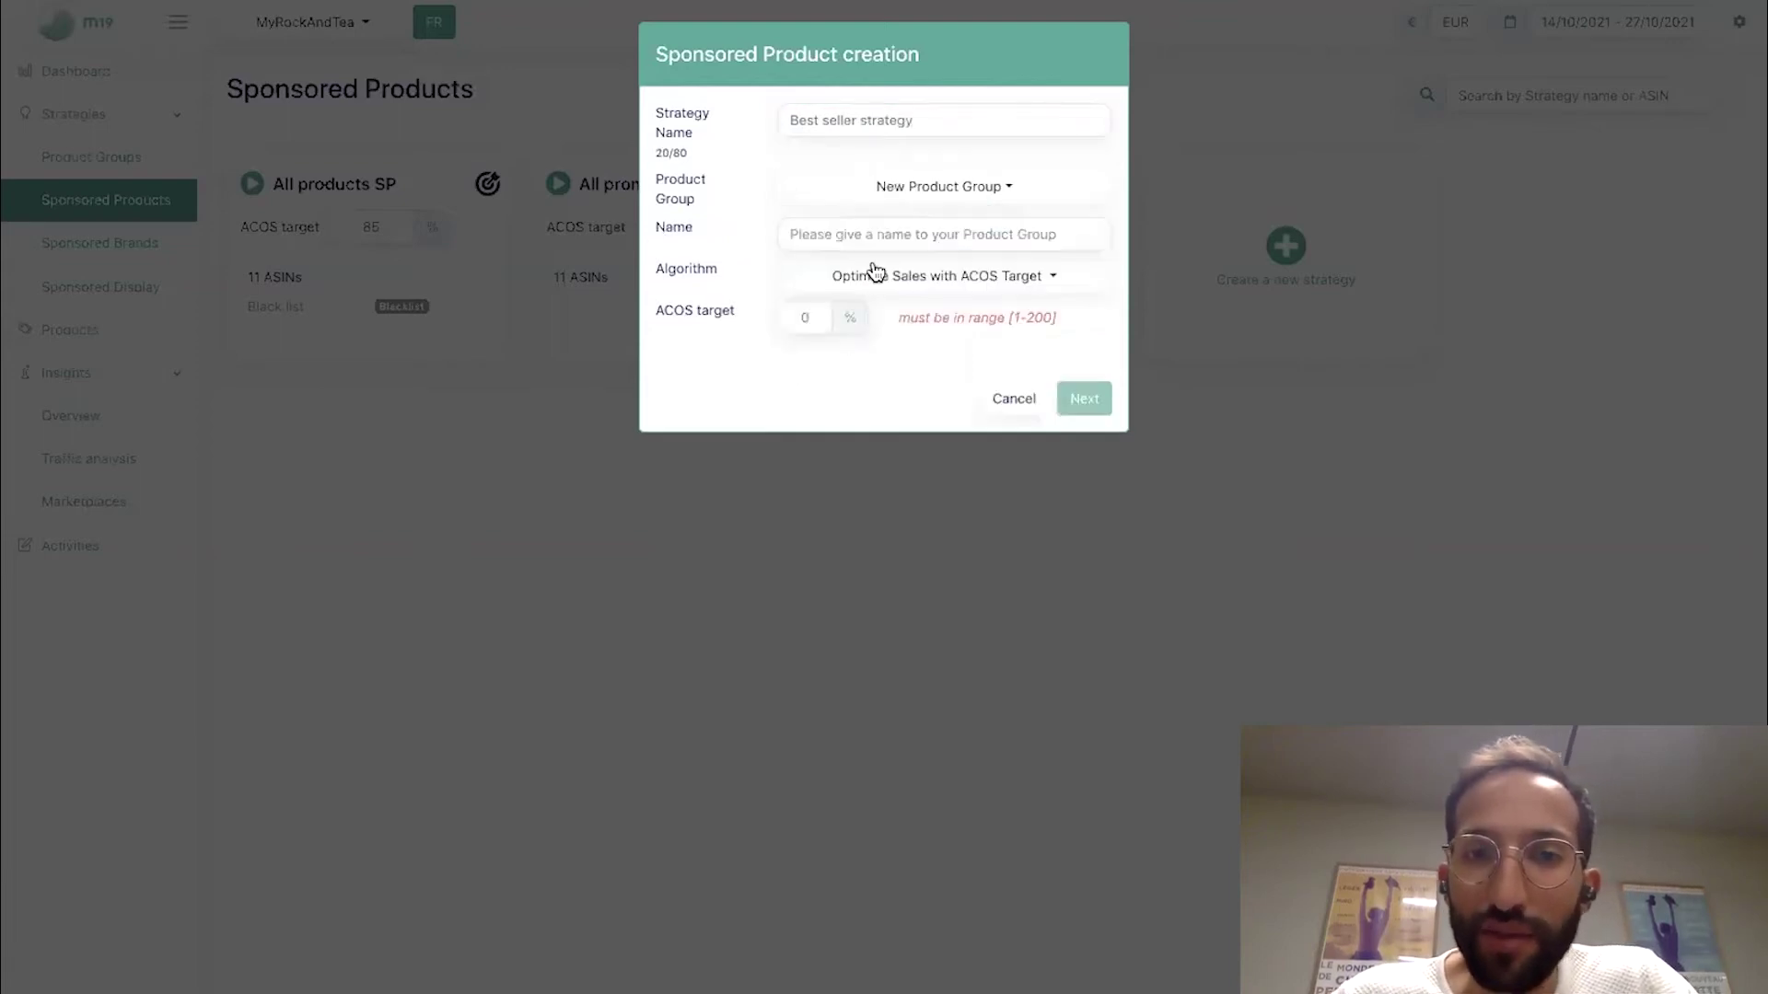
pyautogui.click(892, 221)
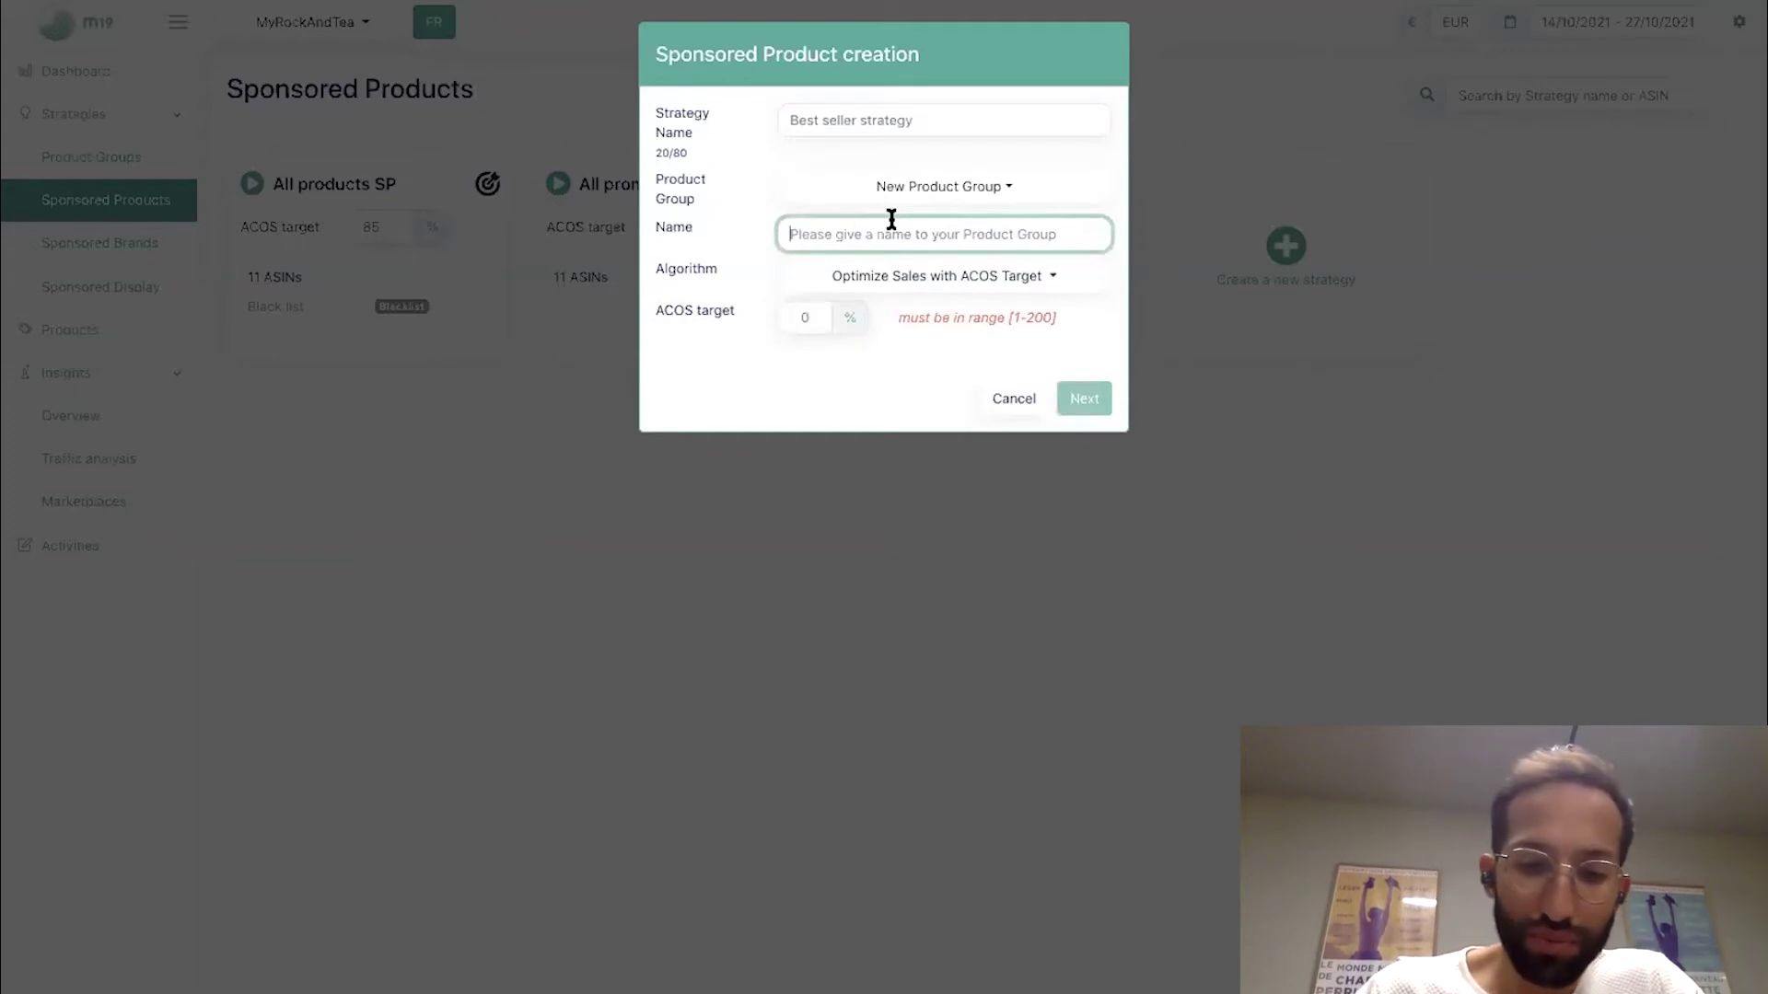
pyautogui.write('Best seller')
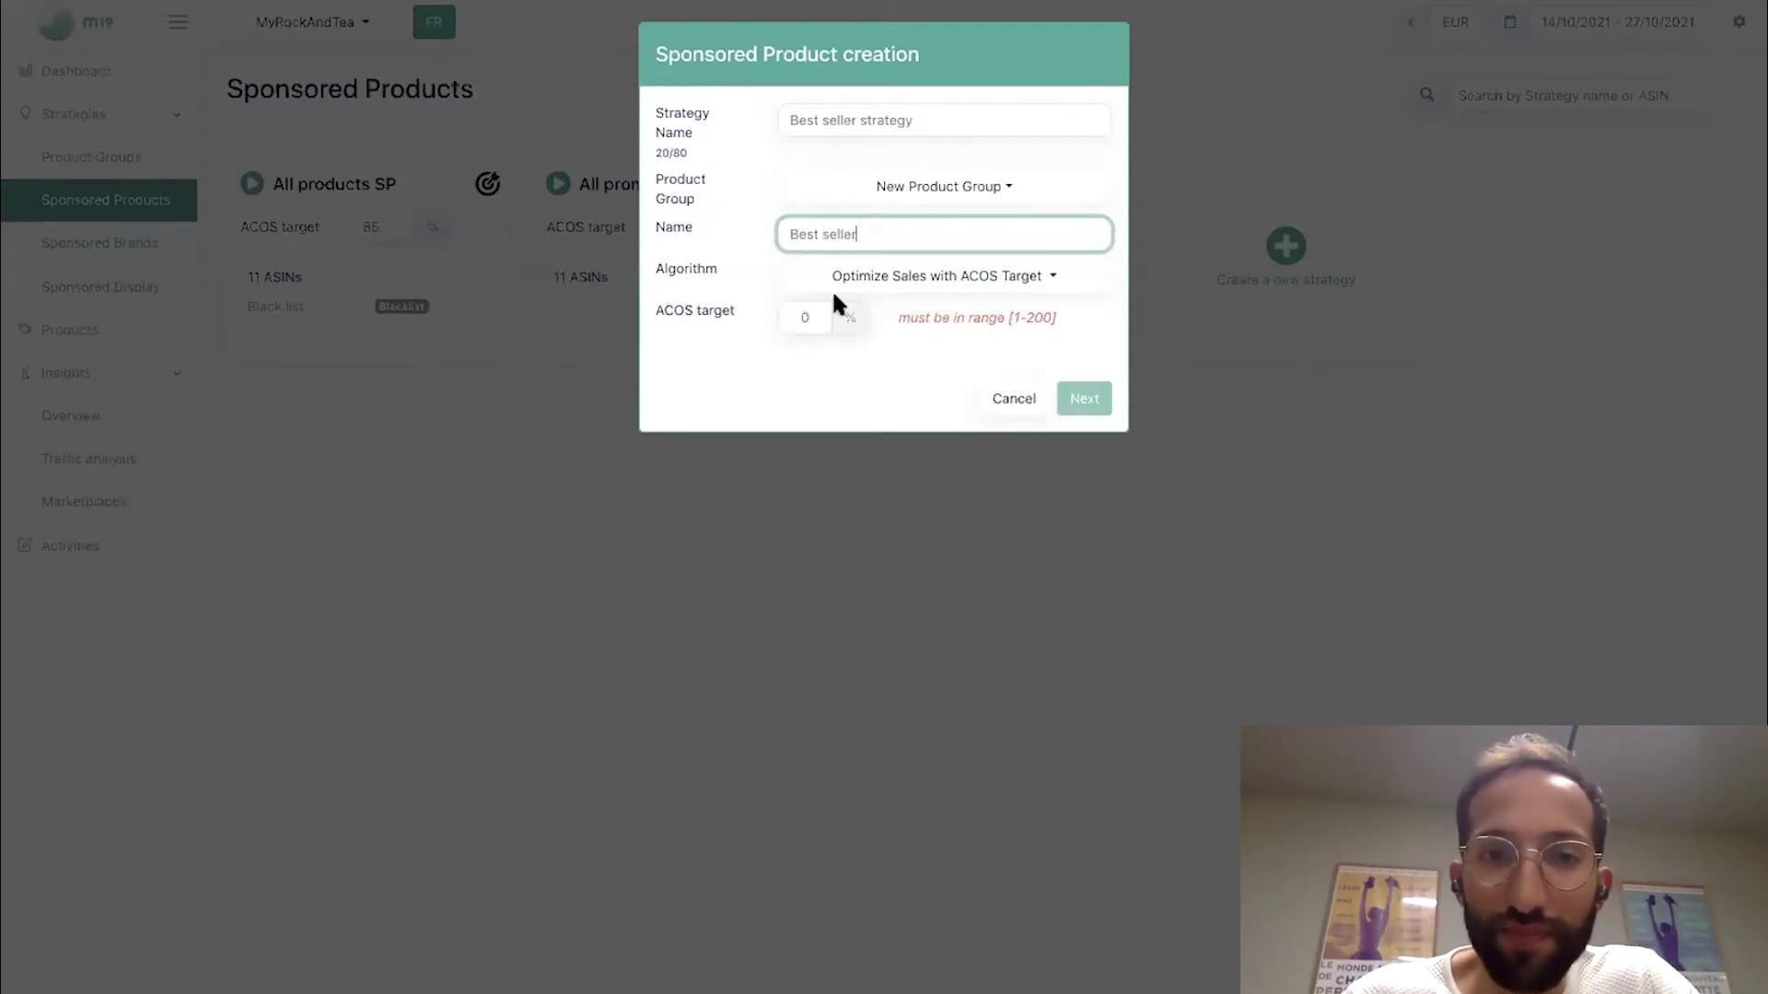
# Step: Set the ACOS target to 25% and create the "Best seller strategy"
pyautogui.doubleClick(818, 317)
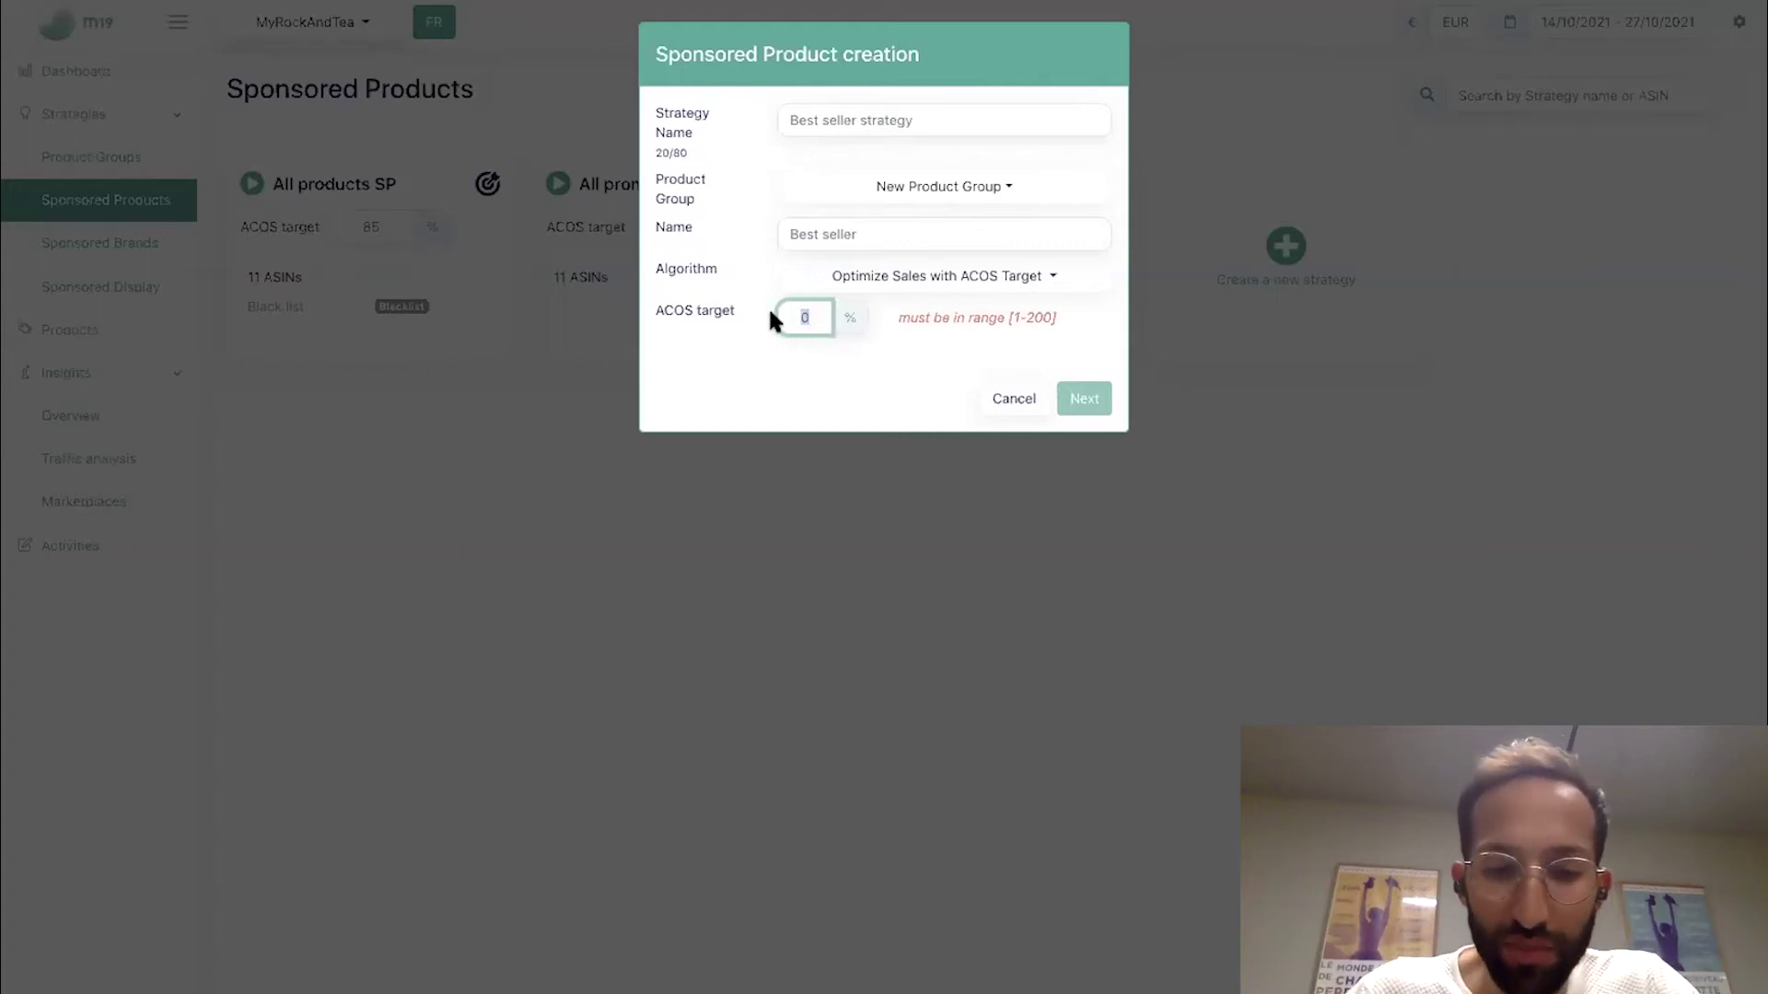
pyautogui.write('25')
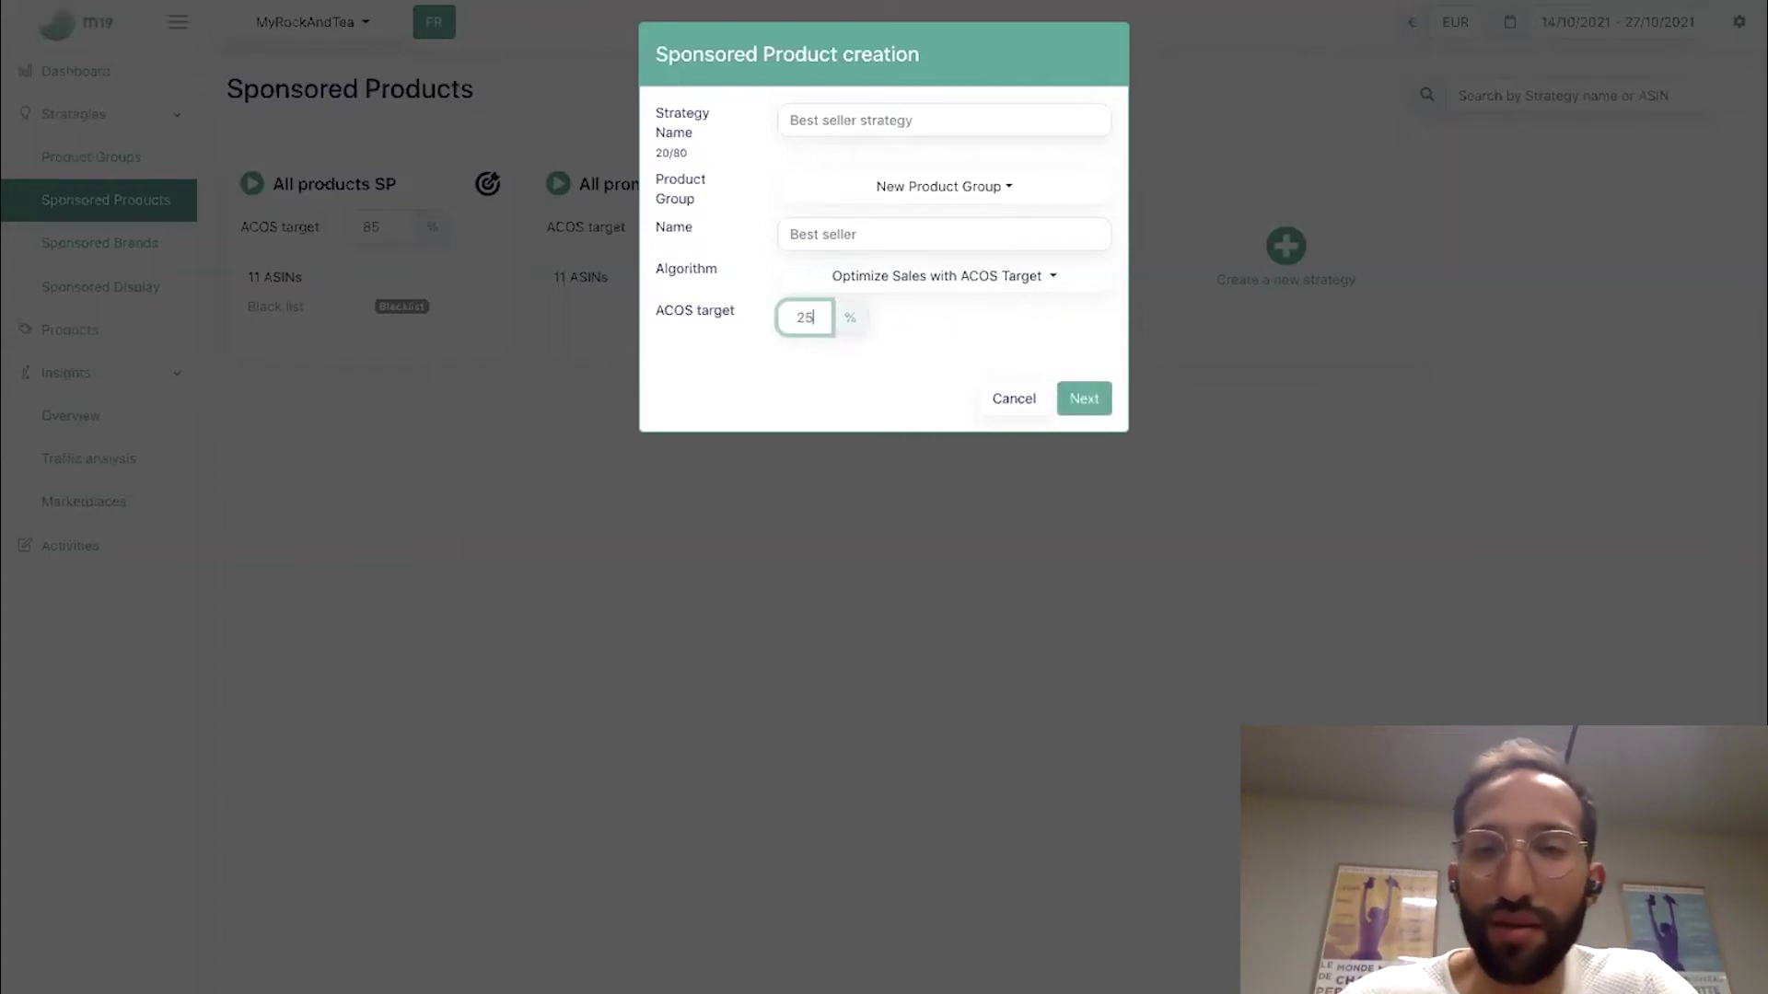
pyautogui.click(1070, 405)
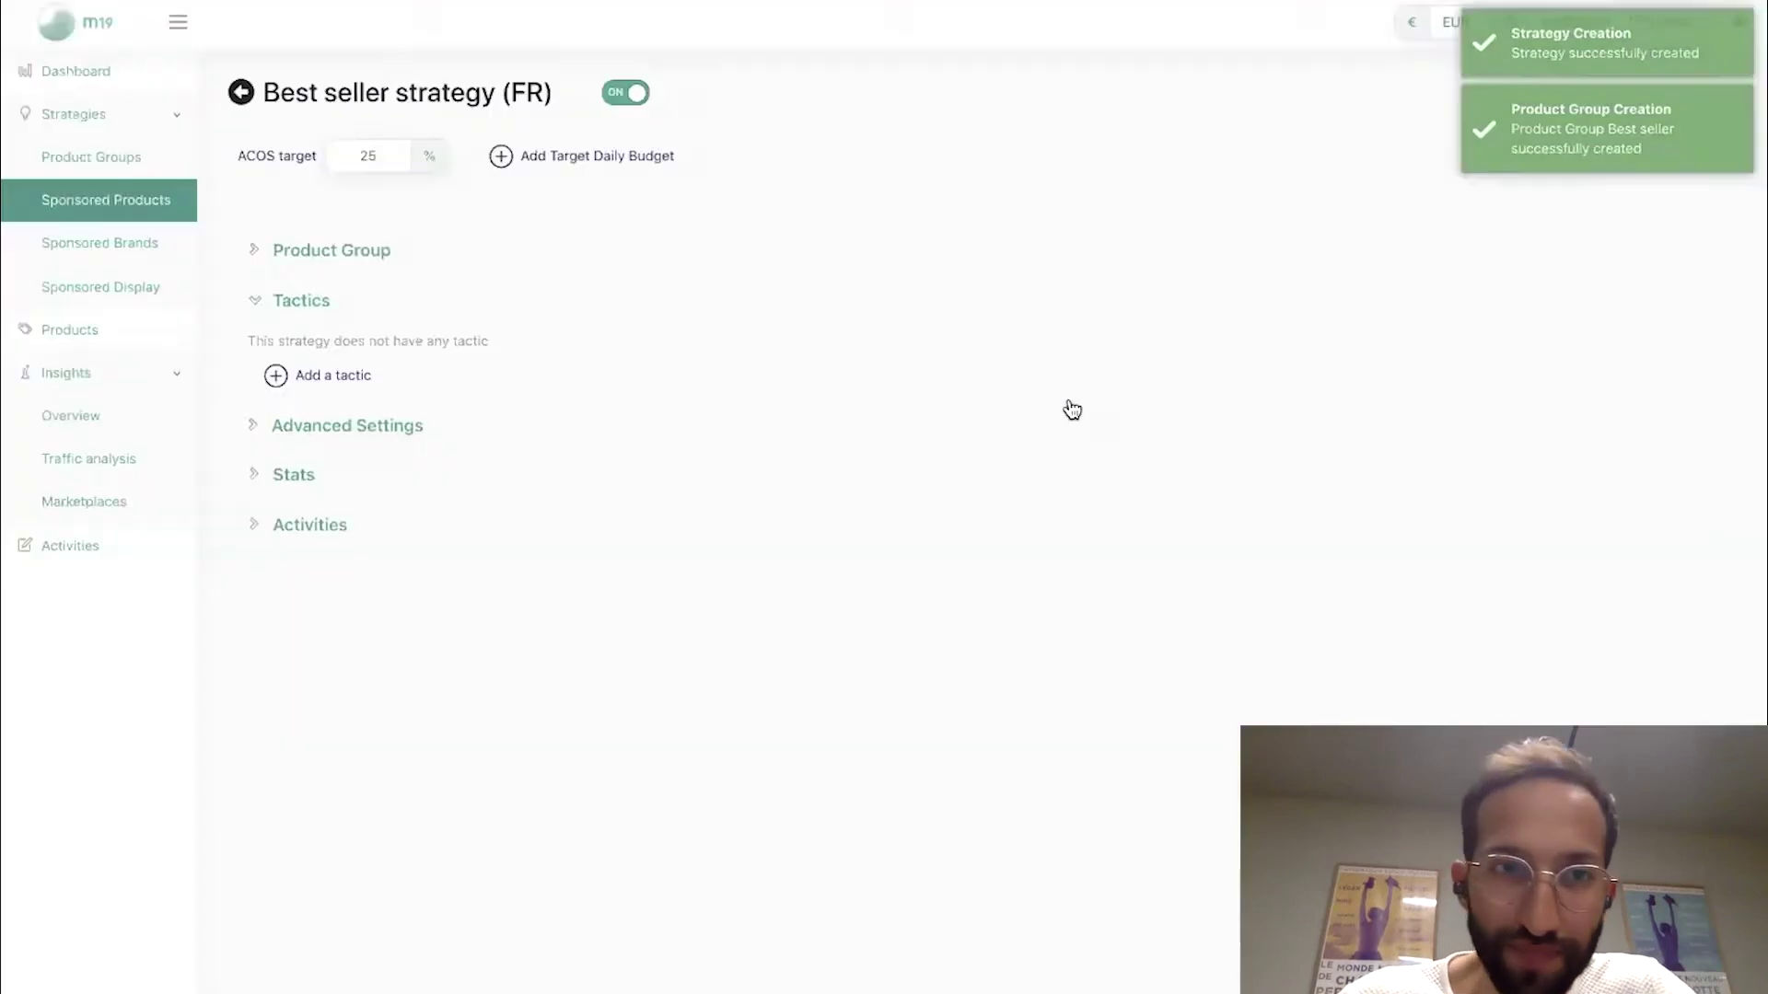
# Step: Add the MILKY product B08ZM6WRN5 from the catalog to the product group "Best seller"
pyautogui.click(309, 254)
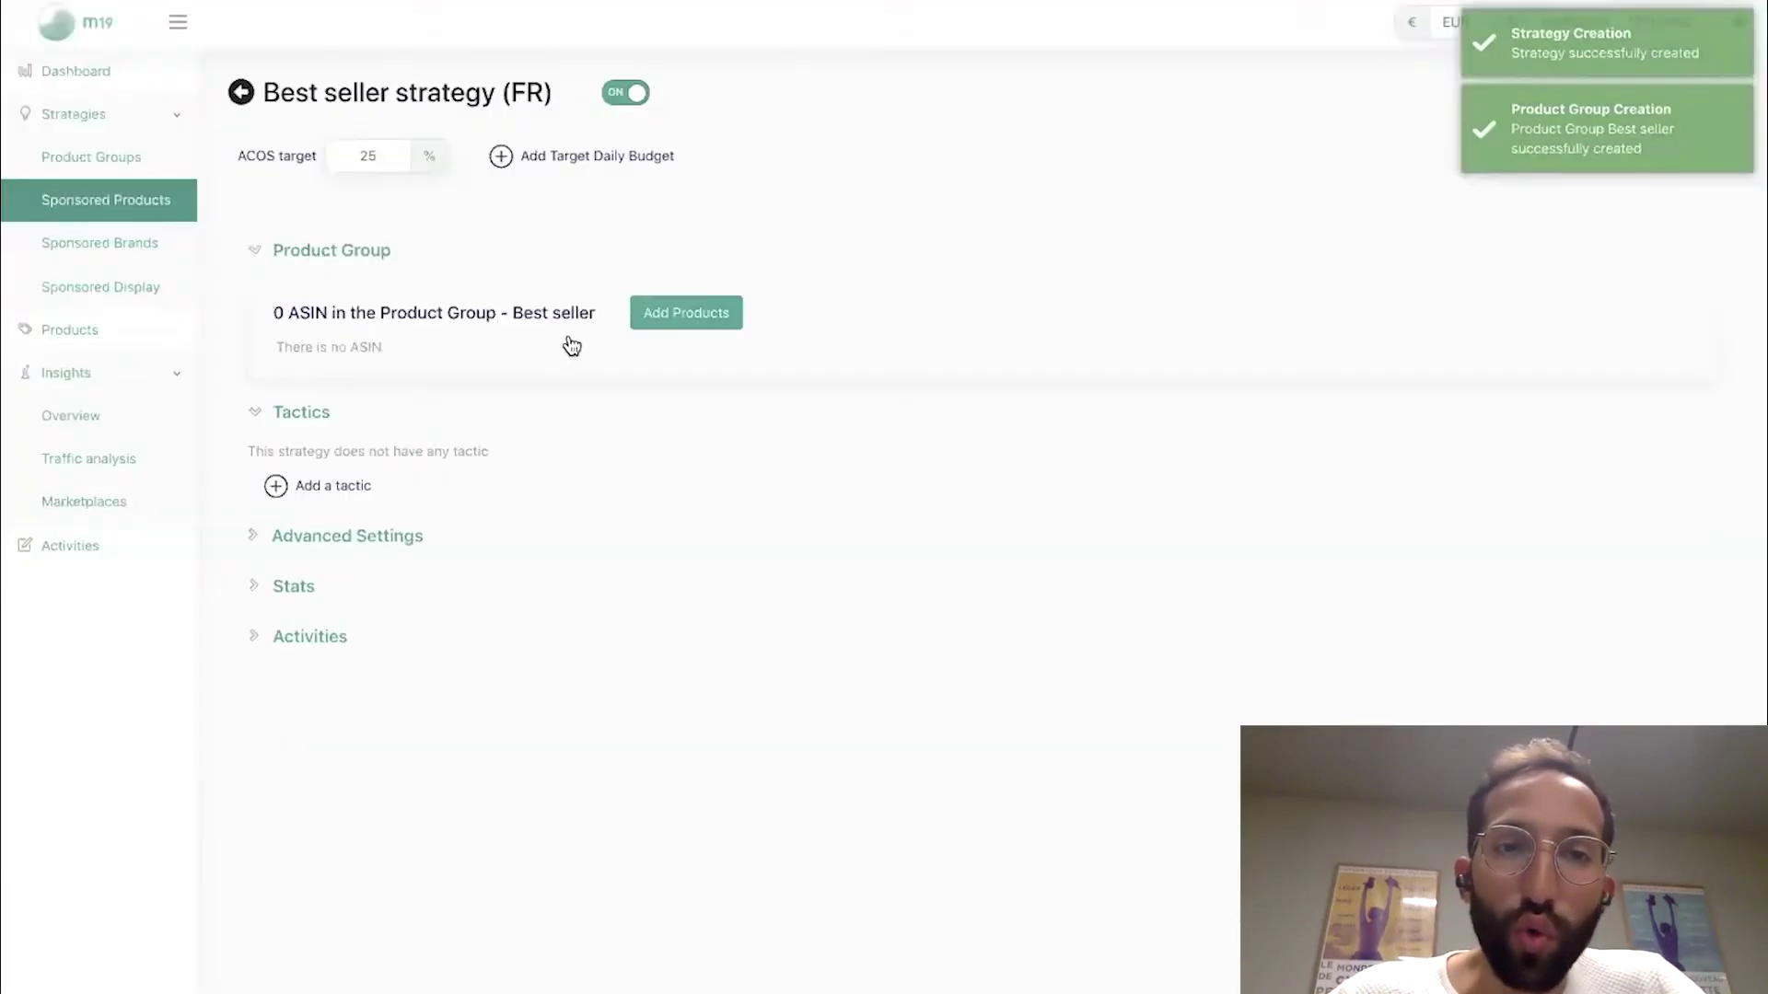
pyautogui.click(682, 320)
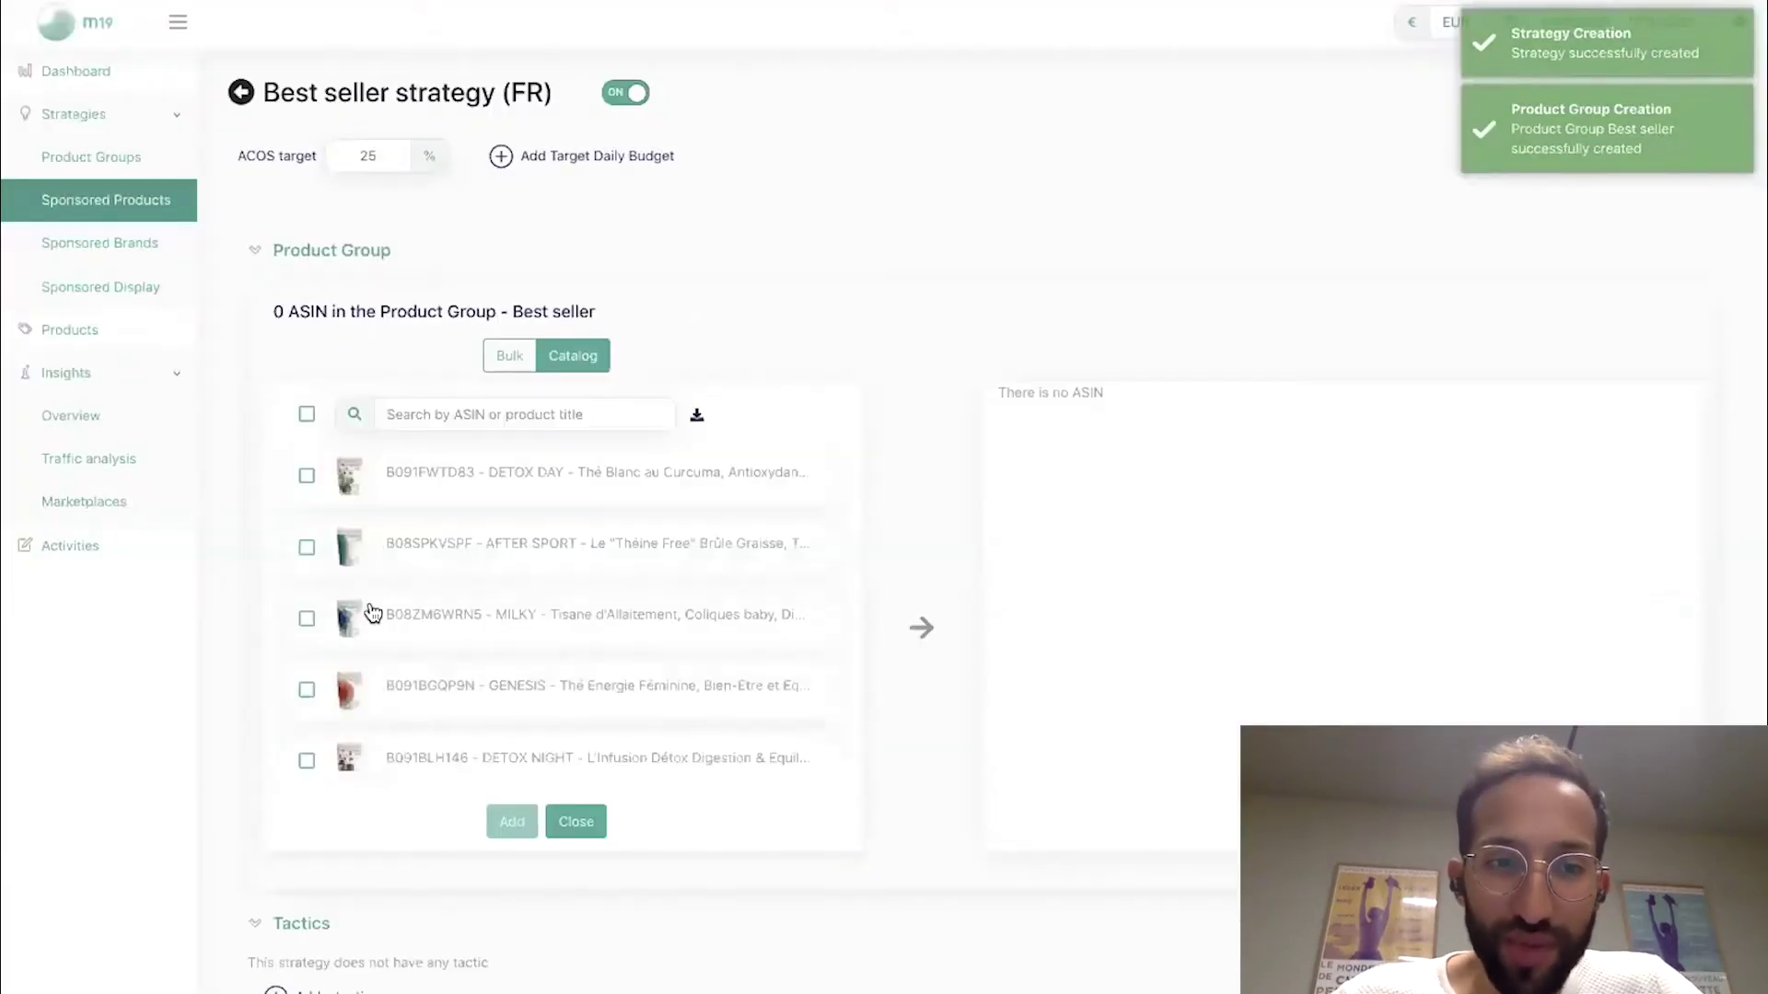
pyautogui.click(307, 619)
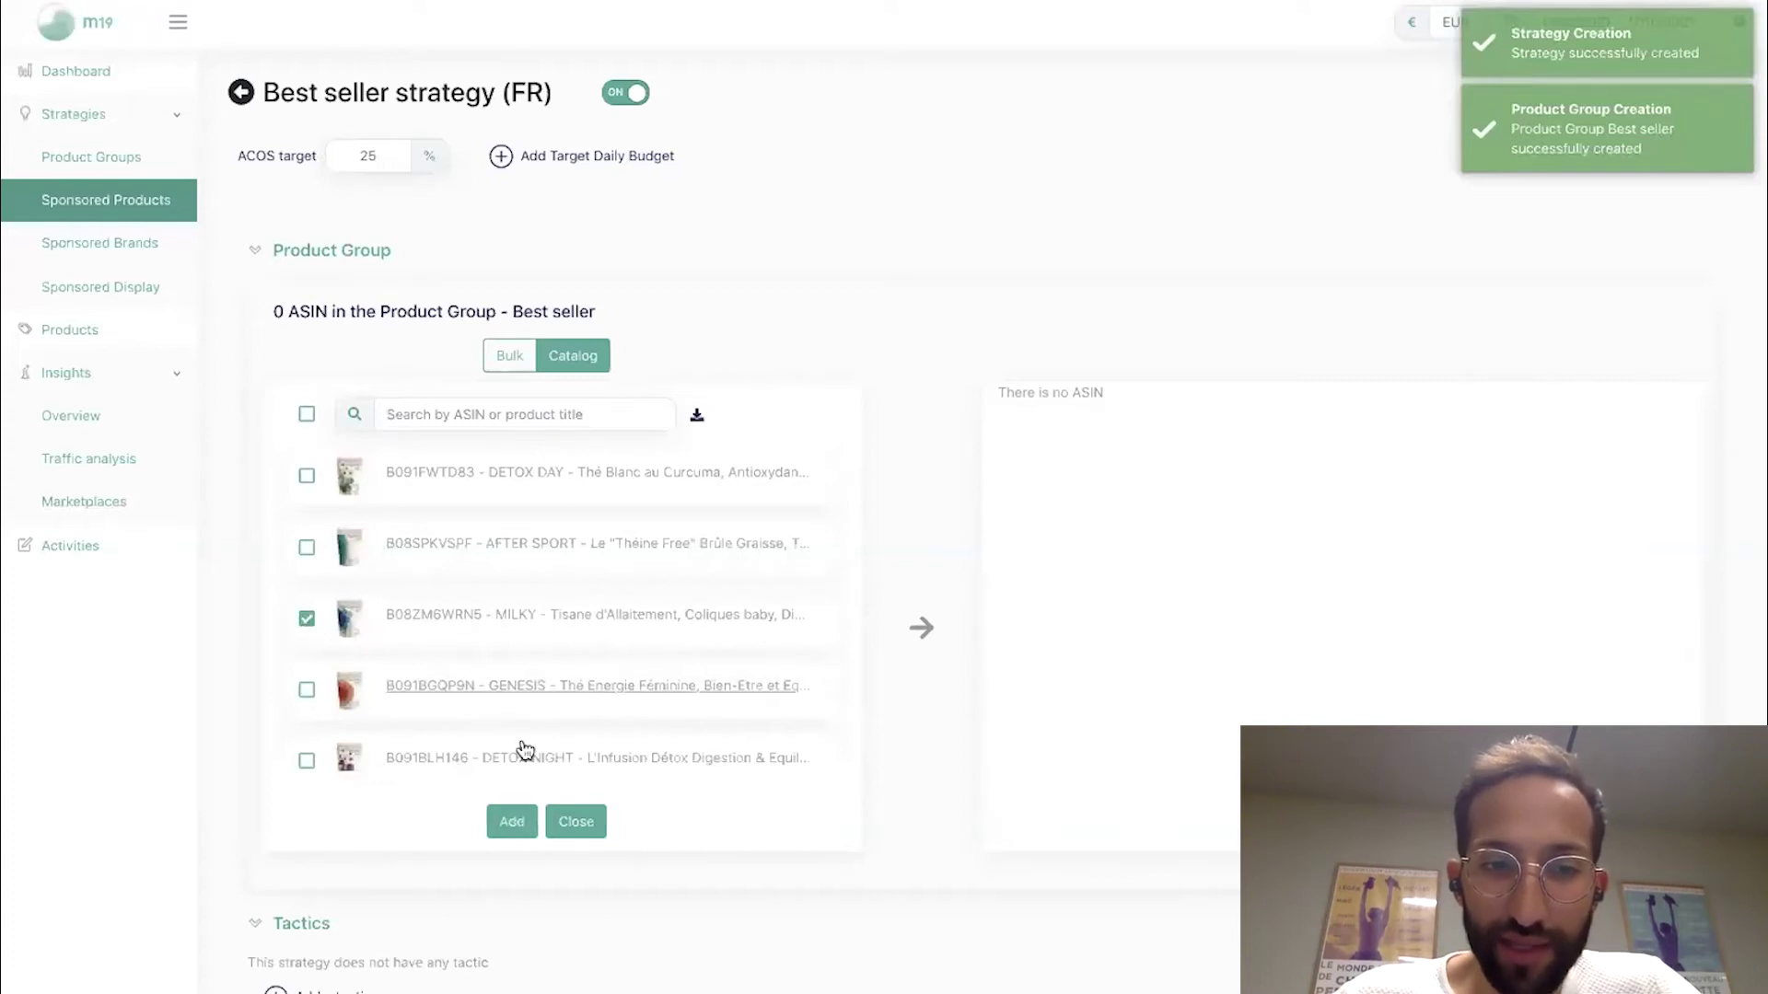
pyautogui.click(512, 820)
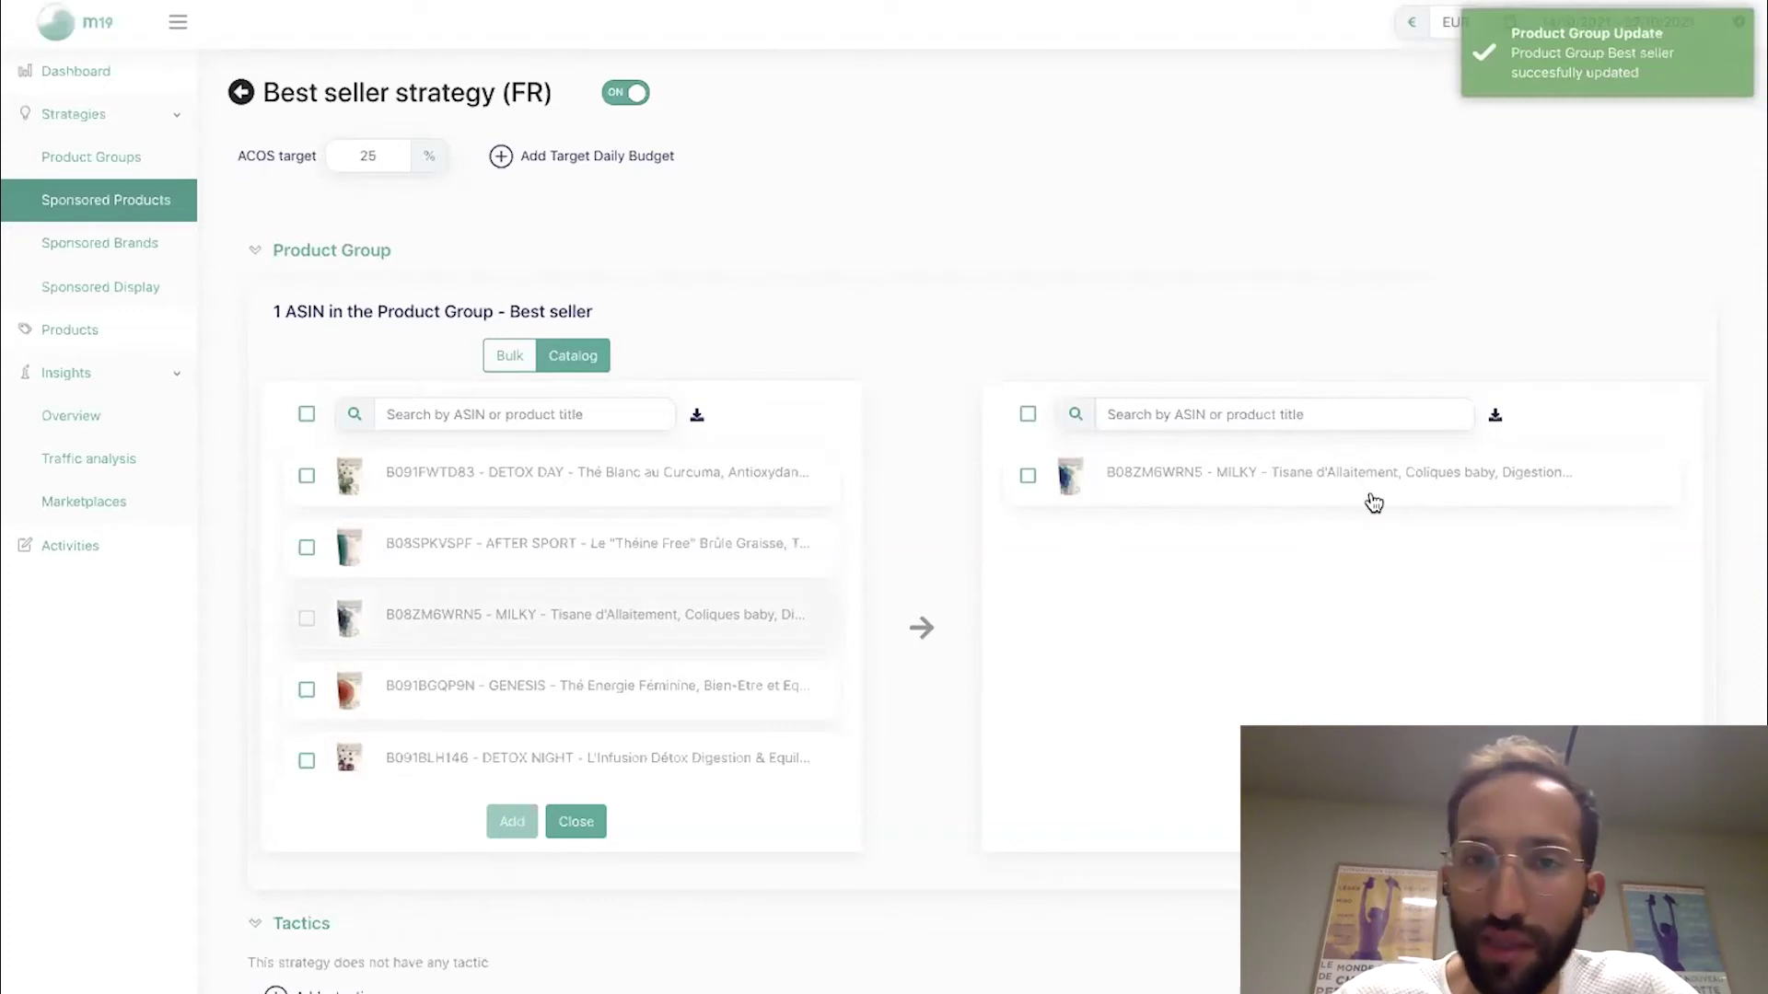
# Step: Add a Product & Keyword targeting tactic to the best seller strategy using a new segment named "High volume kws"
pyautogui.scroll(-2, 566, 674)
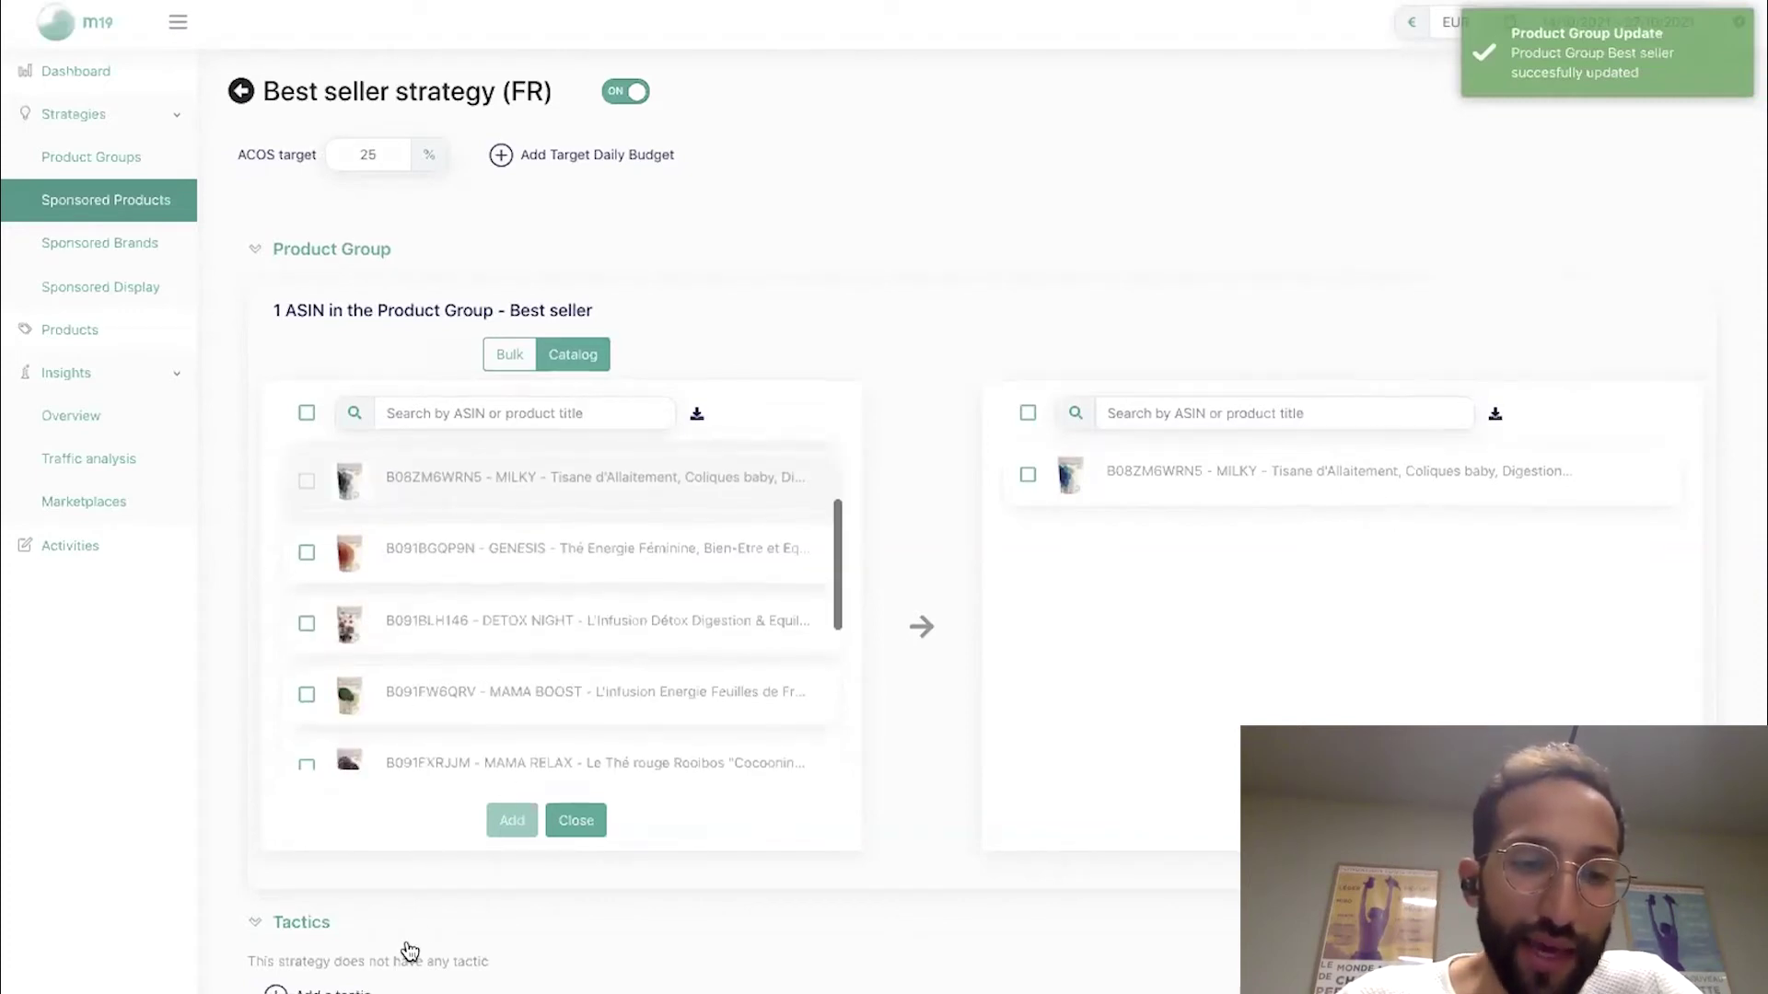
pyautogui.scroll(-1, 405, 947)
pyautogui.click(356, 877)
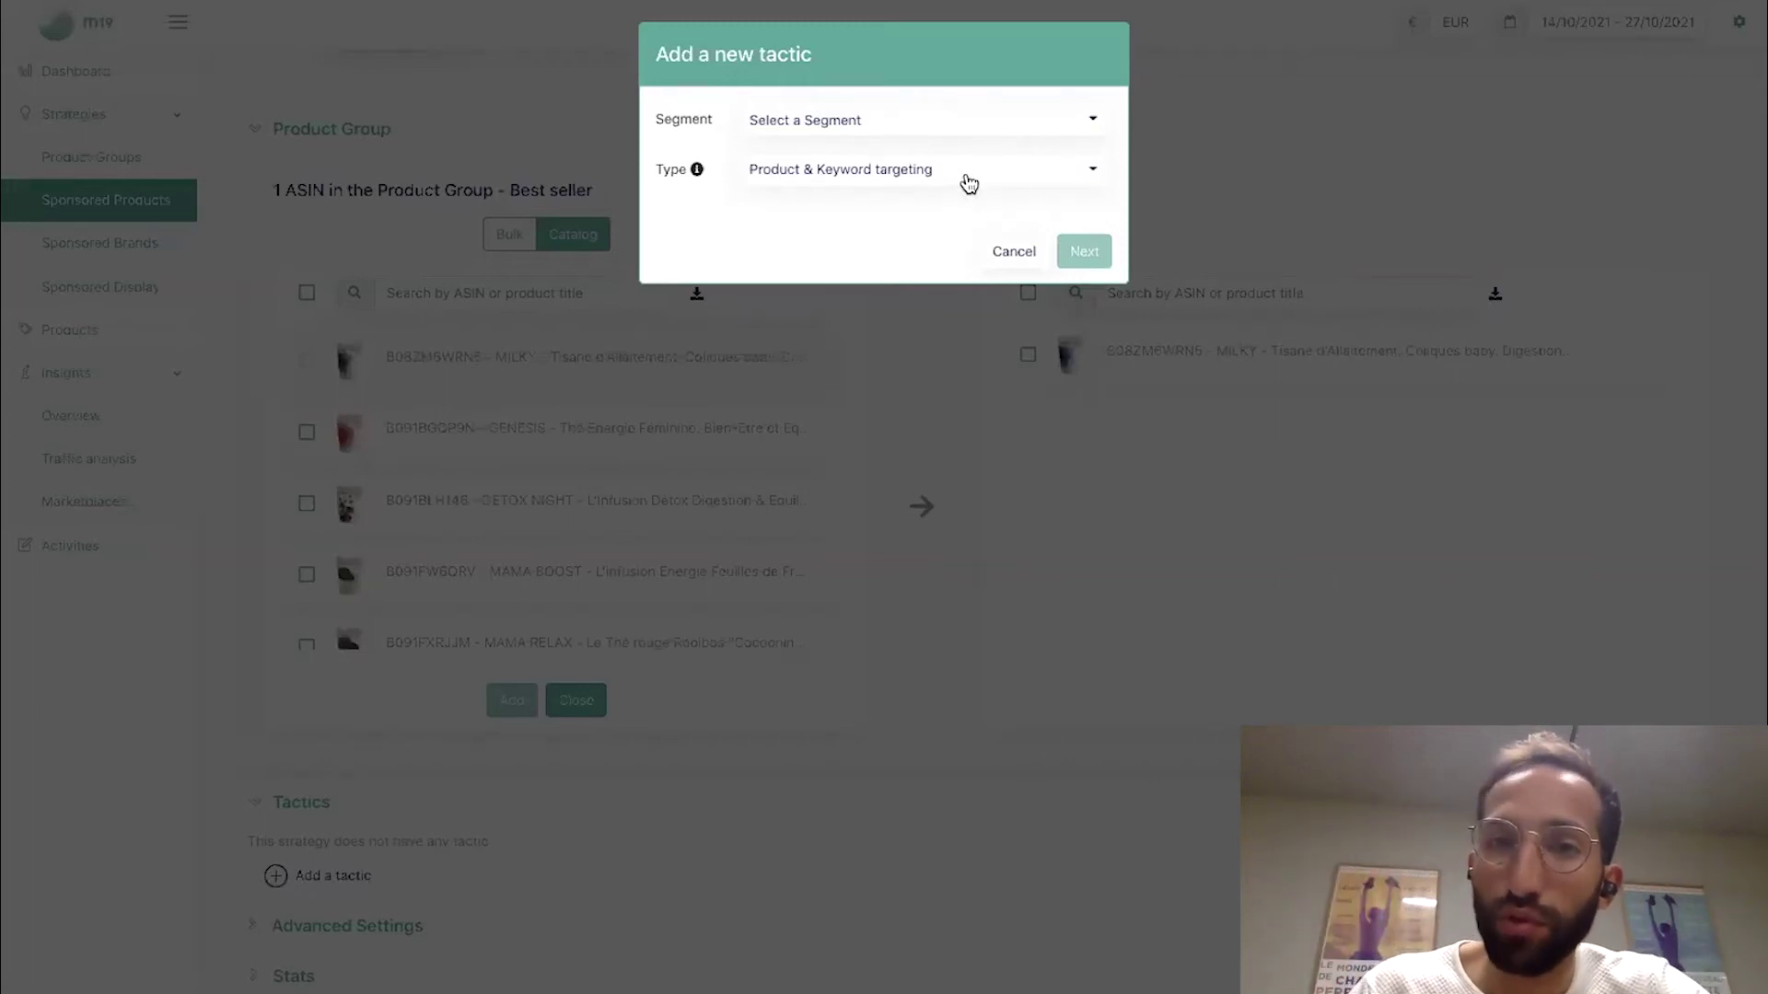
pyautogui.click(969, 182)
pyautogui.click(963, 122)
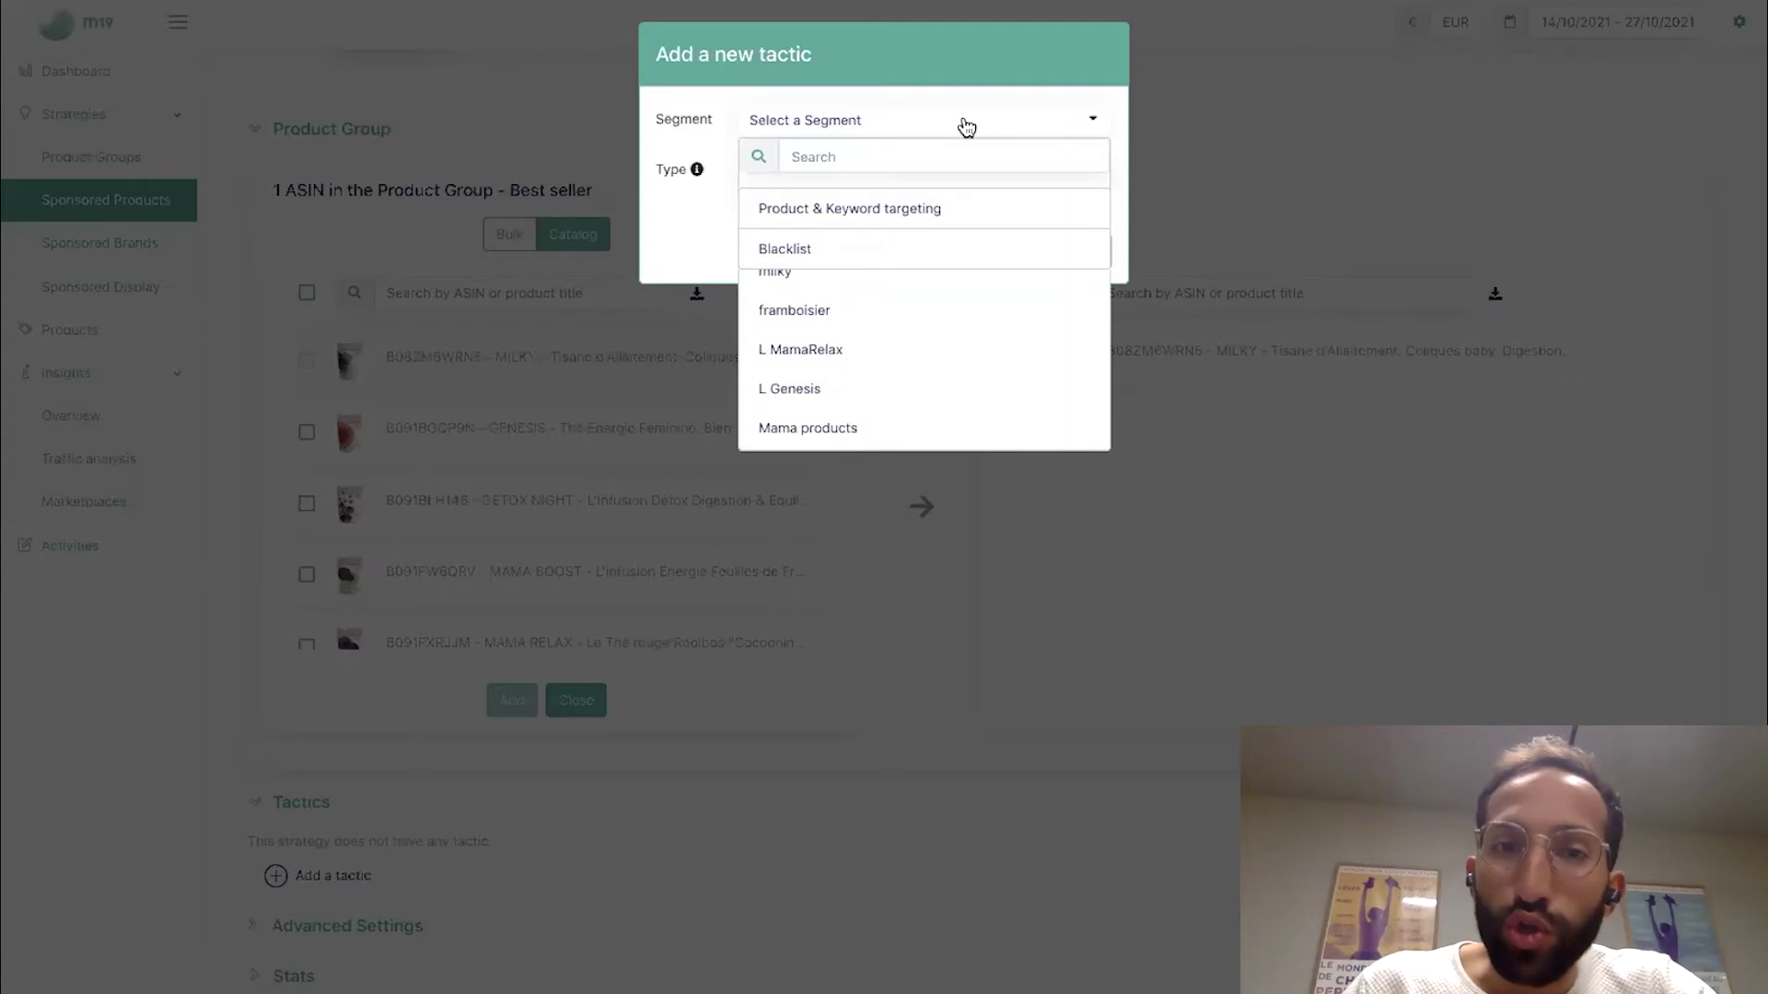
pyautogui.click(888, 217)
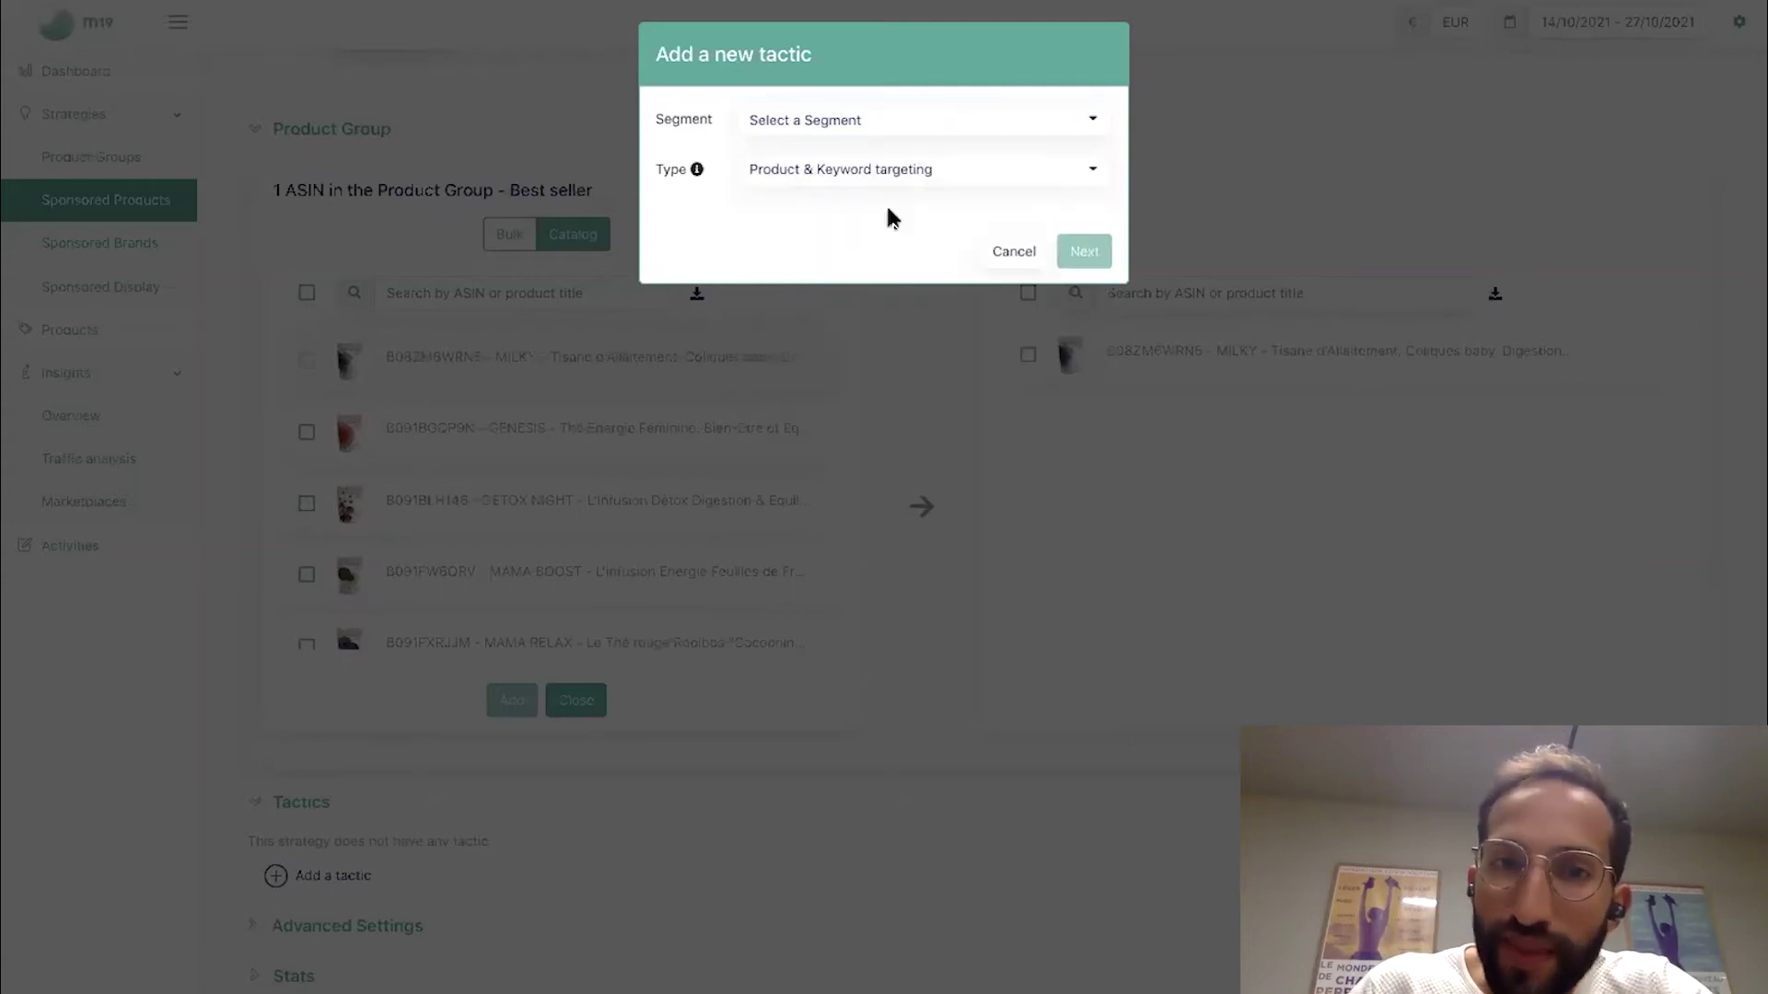
pyautogui.click(1014, 122)
pyautogui.click(948, 189)
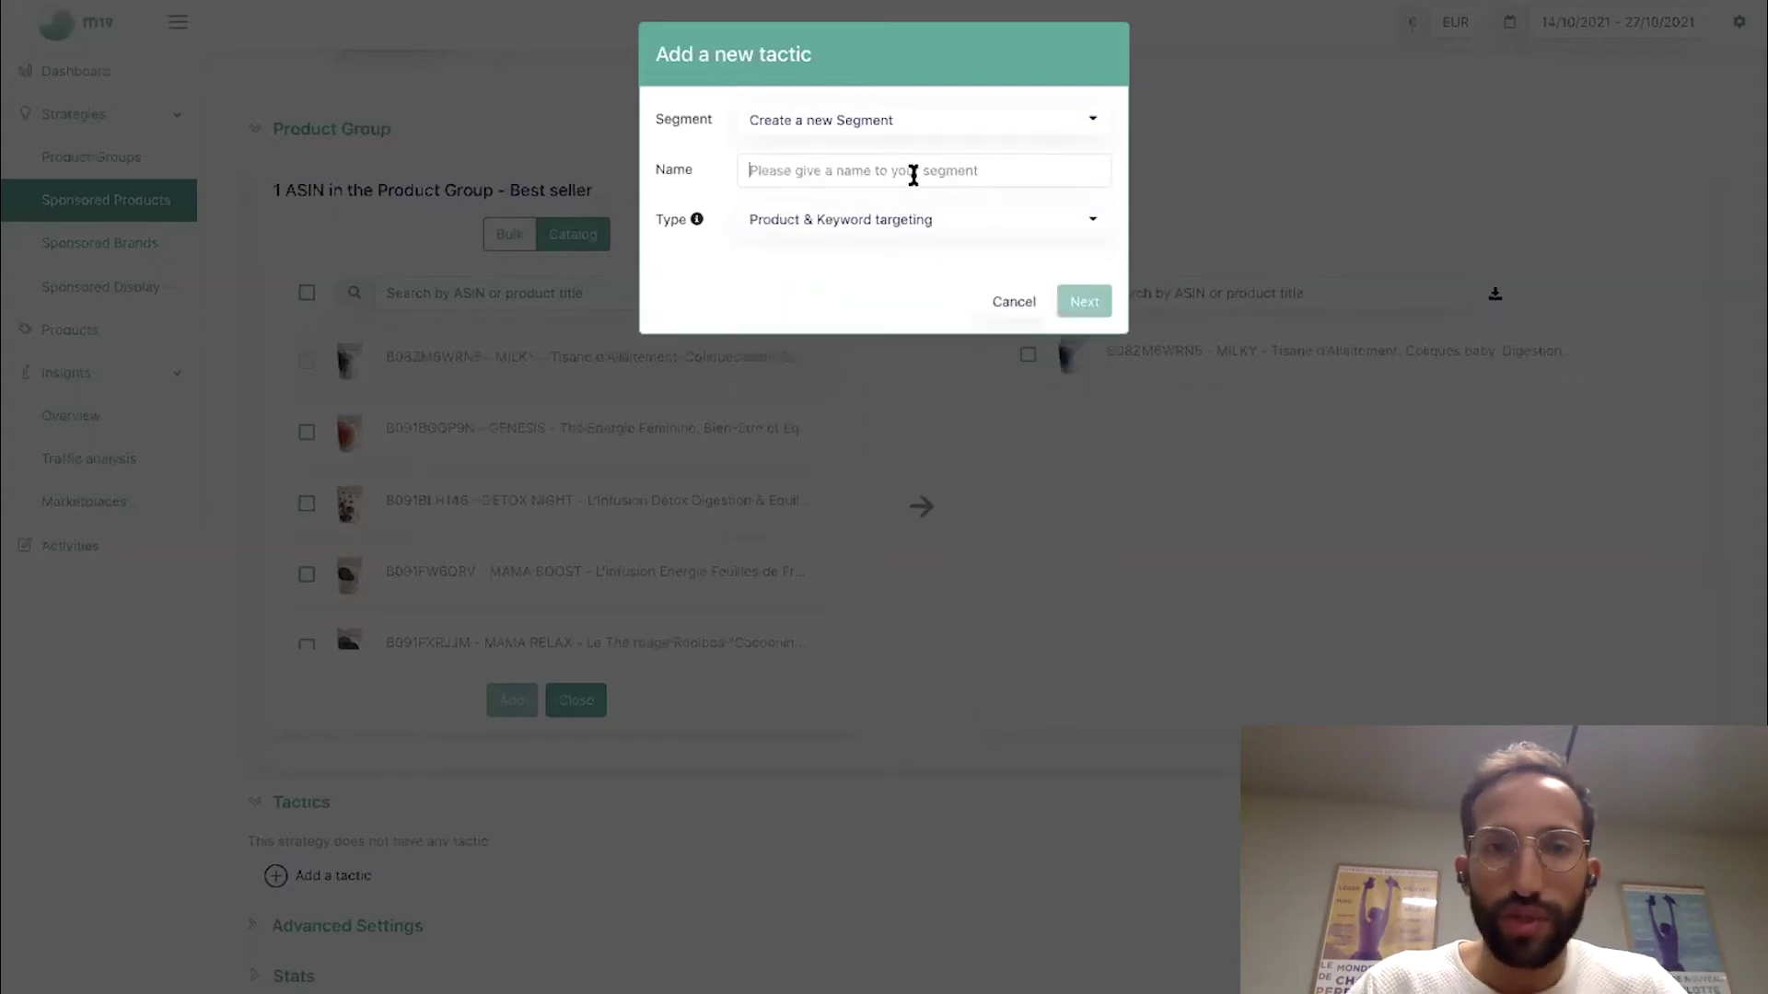
pyautogui.click(913, 175)
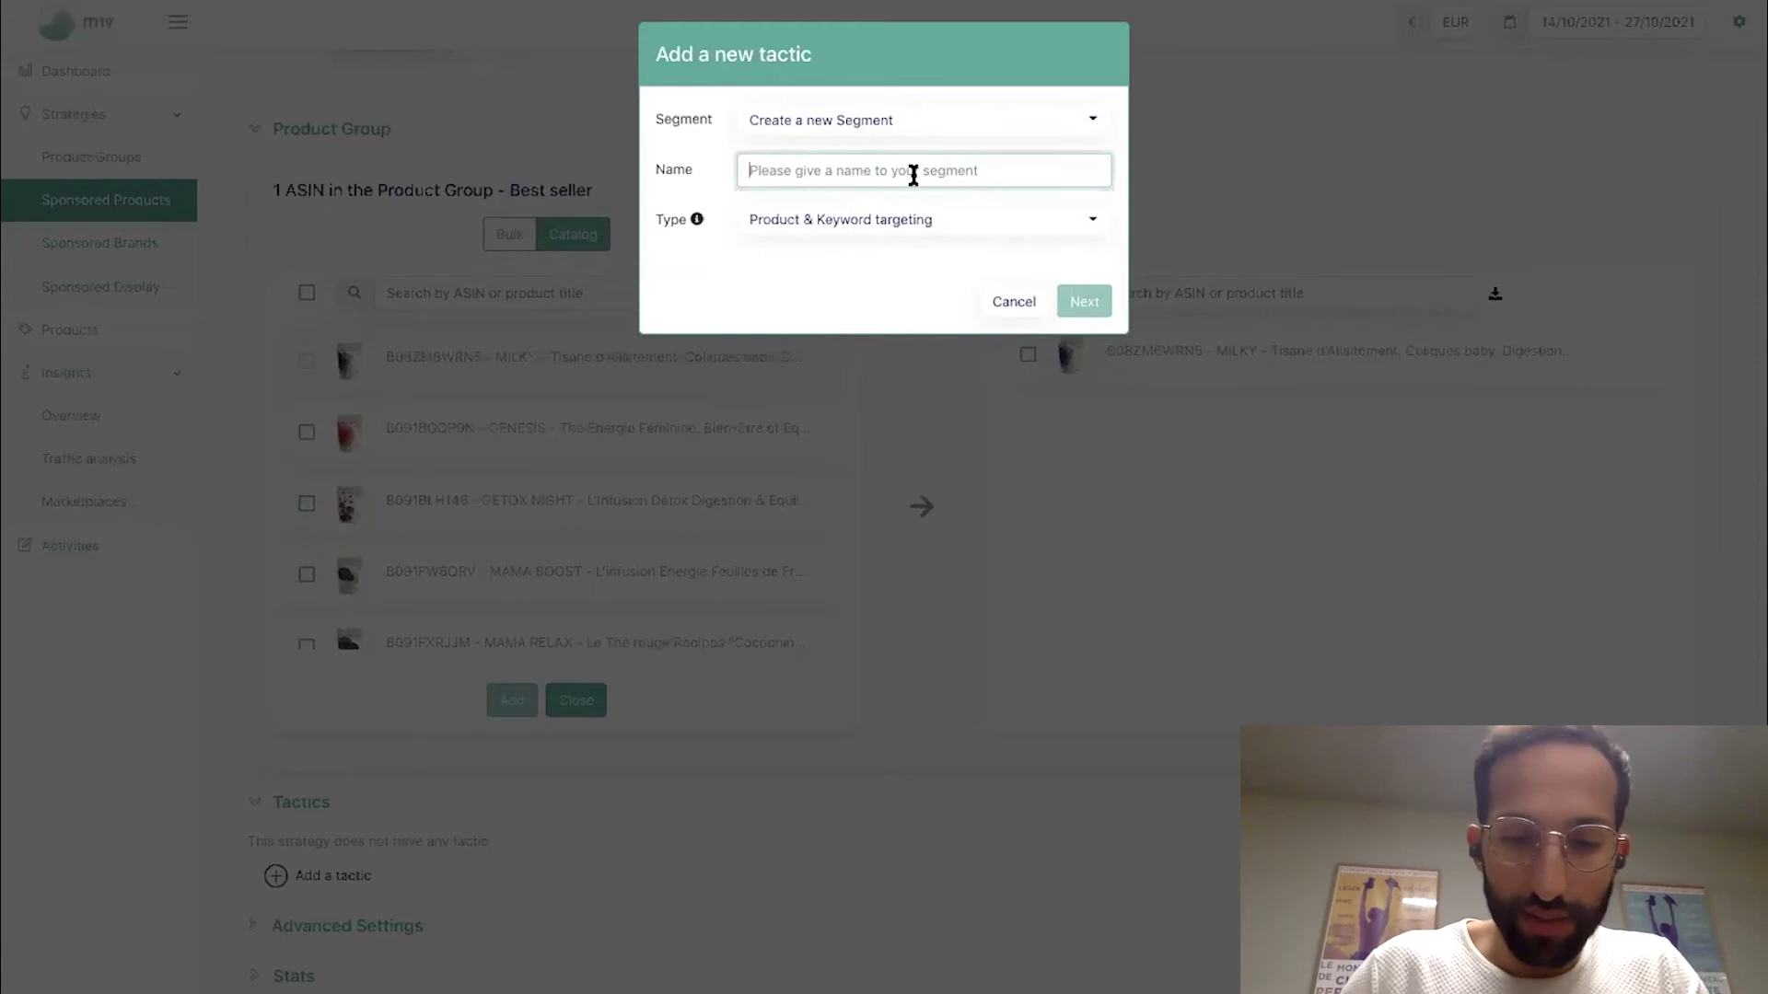
pyautogui.write('High ')
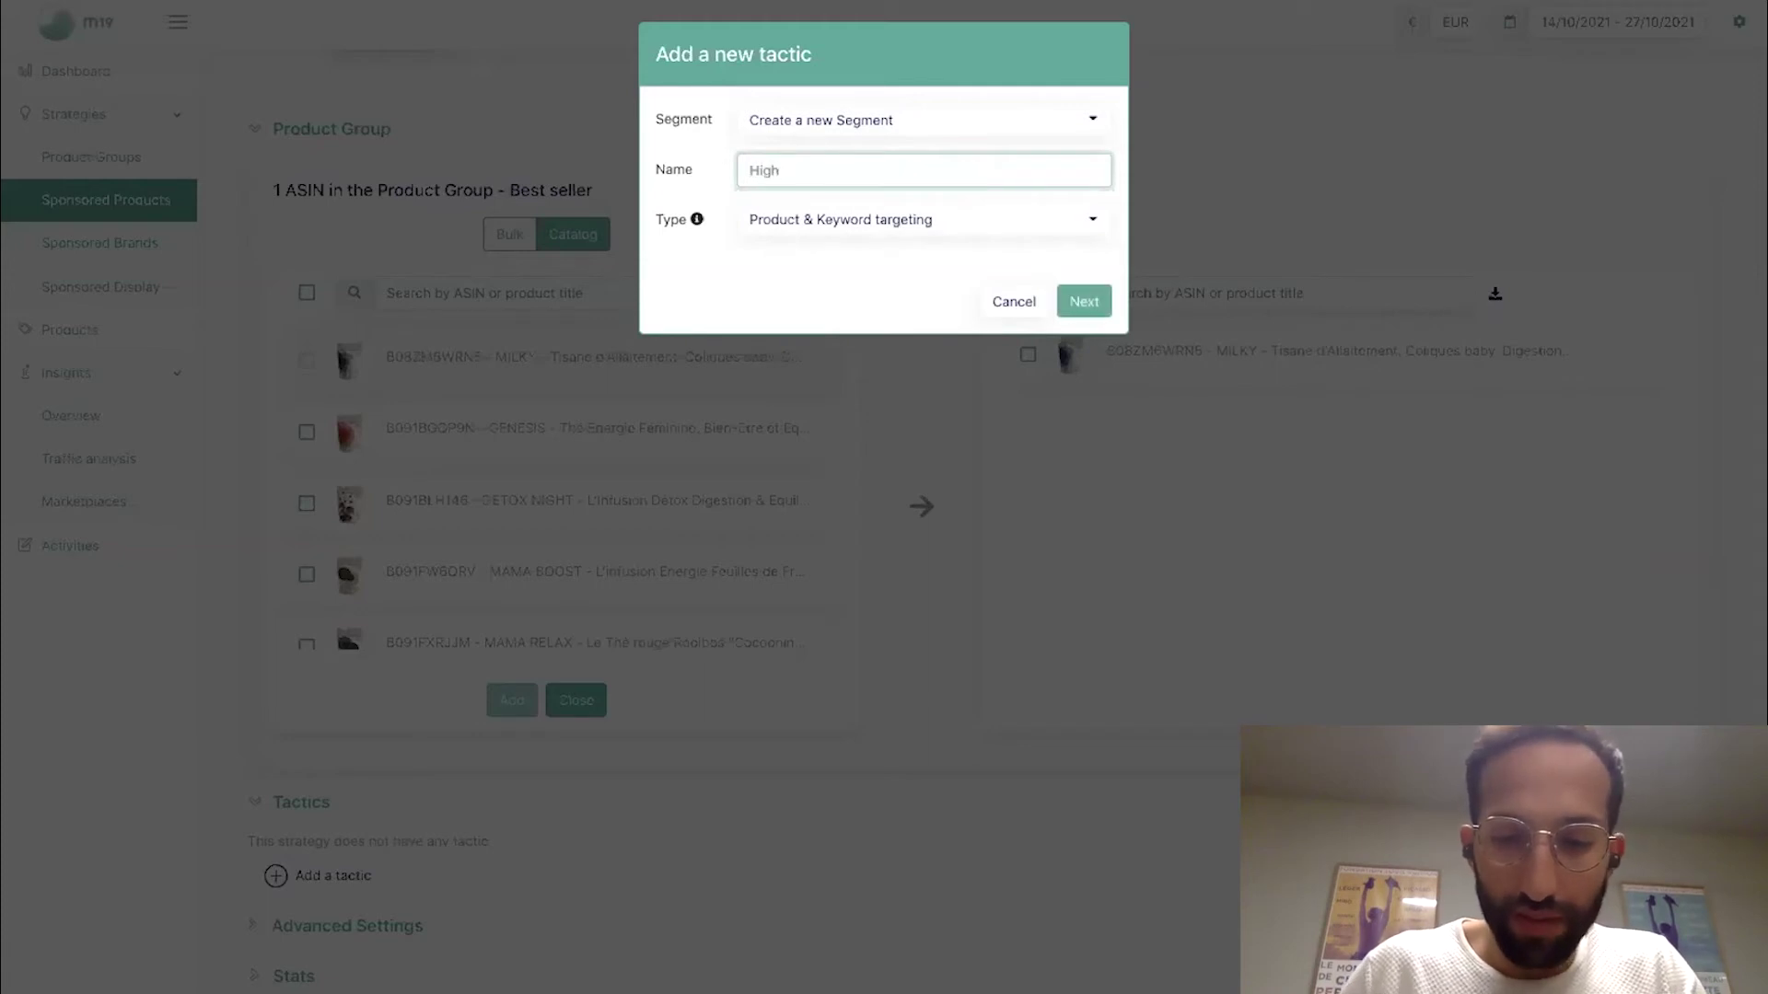
pyautogui.write('volume kws')
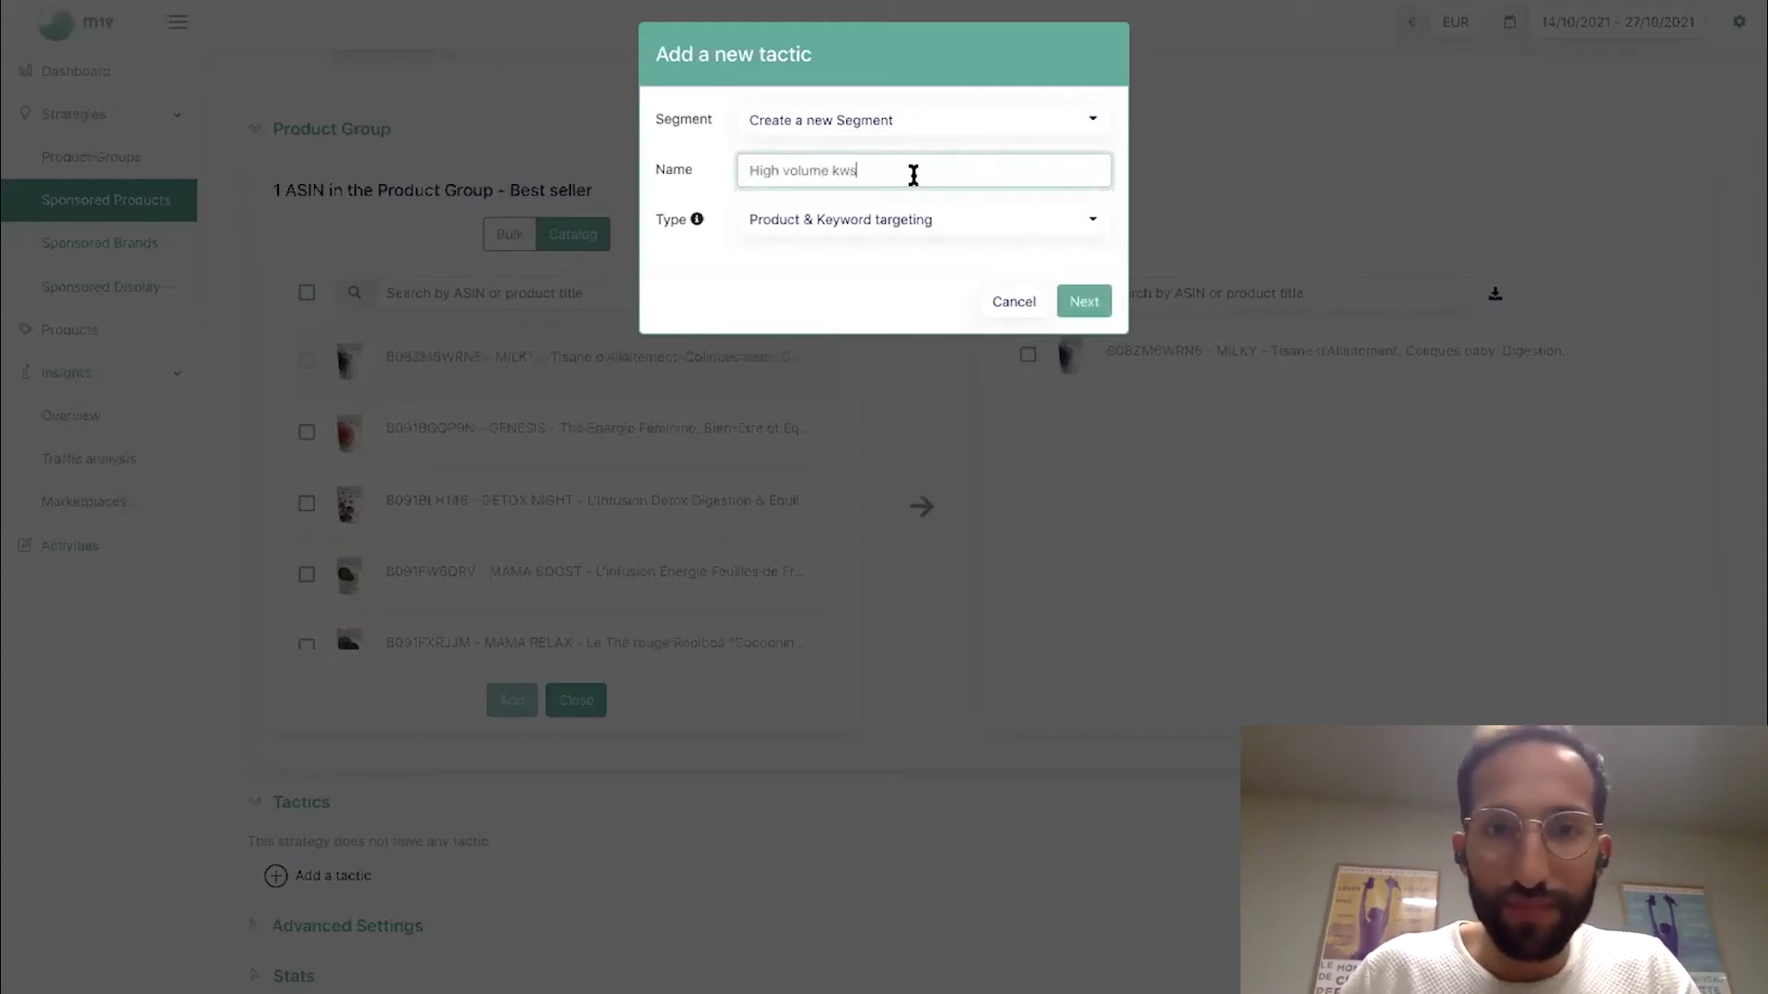
pyautogui.click(1085, 302)
# Step: Add the exact-match keywords "herbal tea" and "herbal tea bio" to the "High volume kws" segment and close its details
pyautogui.scroll(-1, 572, 777)
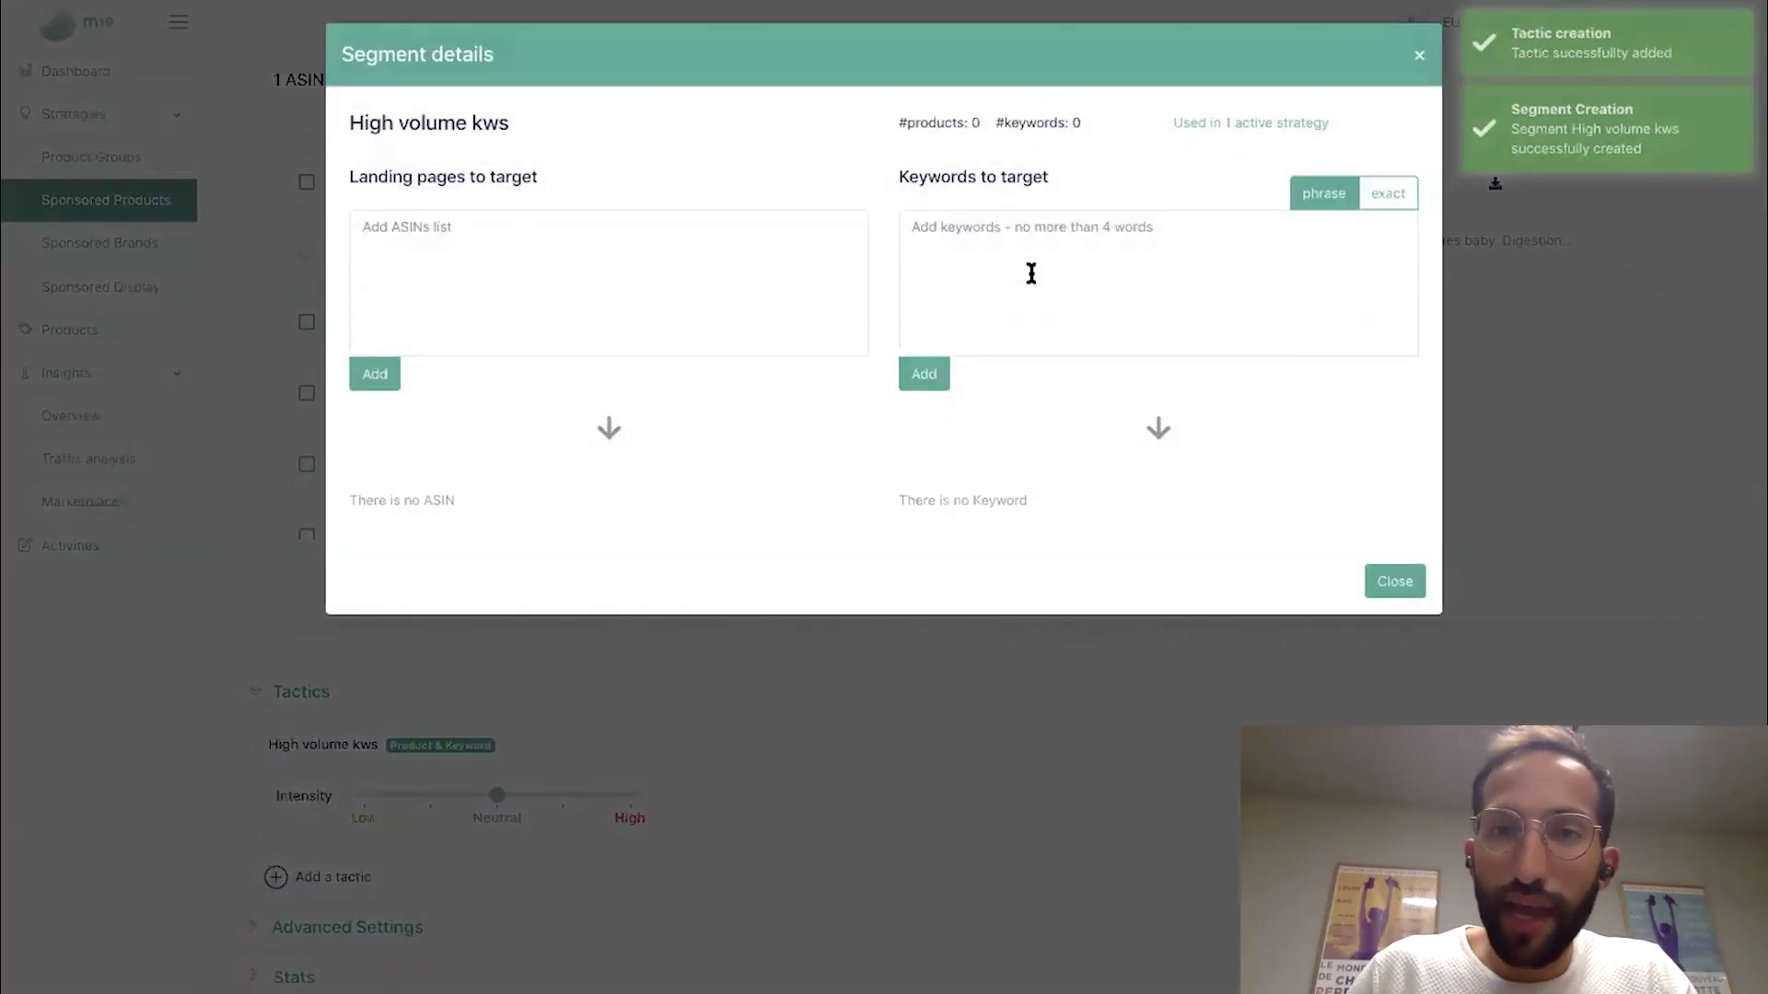
pyautogui.click(1031, 273)
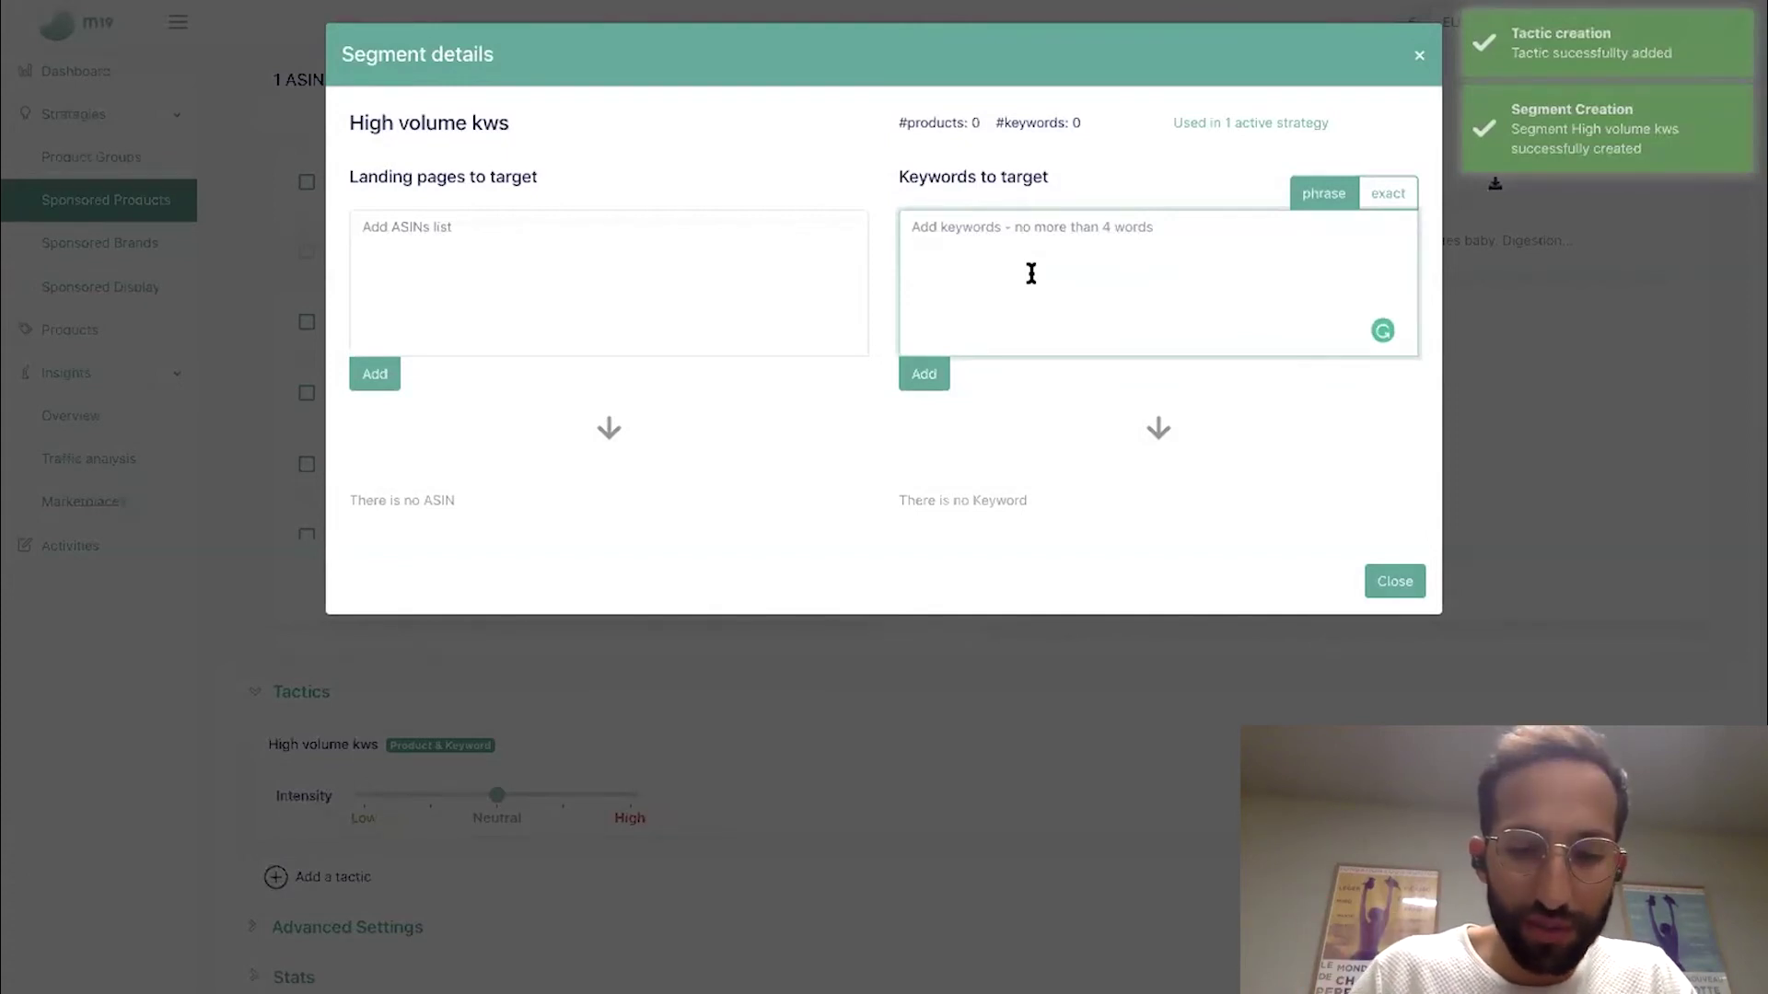
pyautogui.write('herbal ')
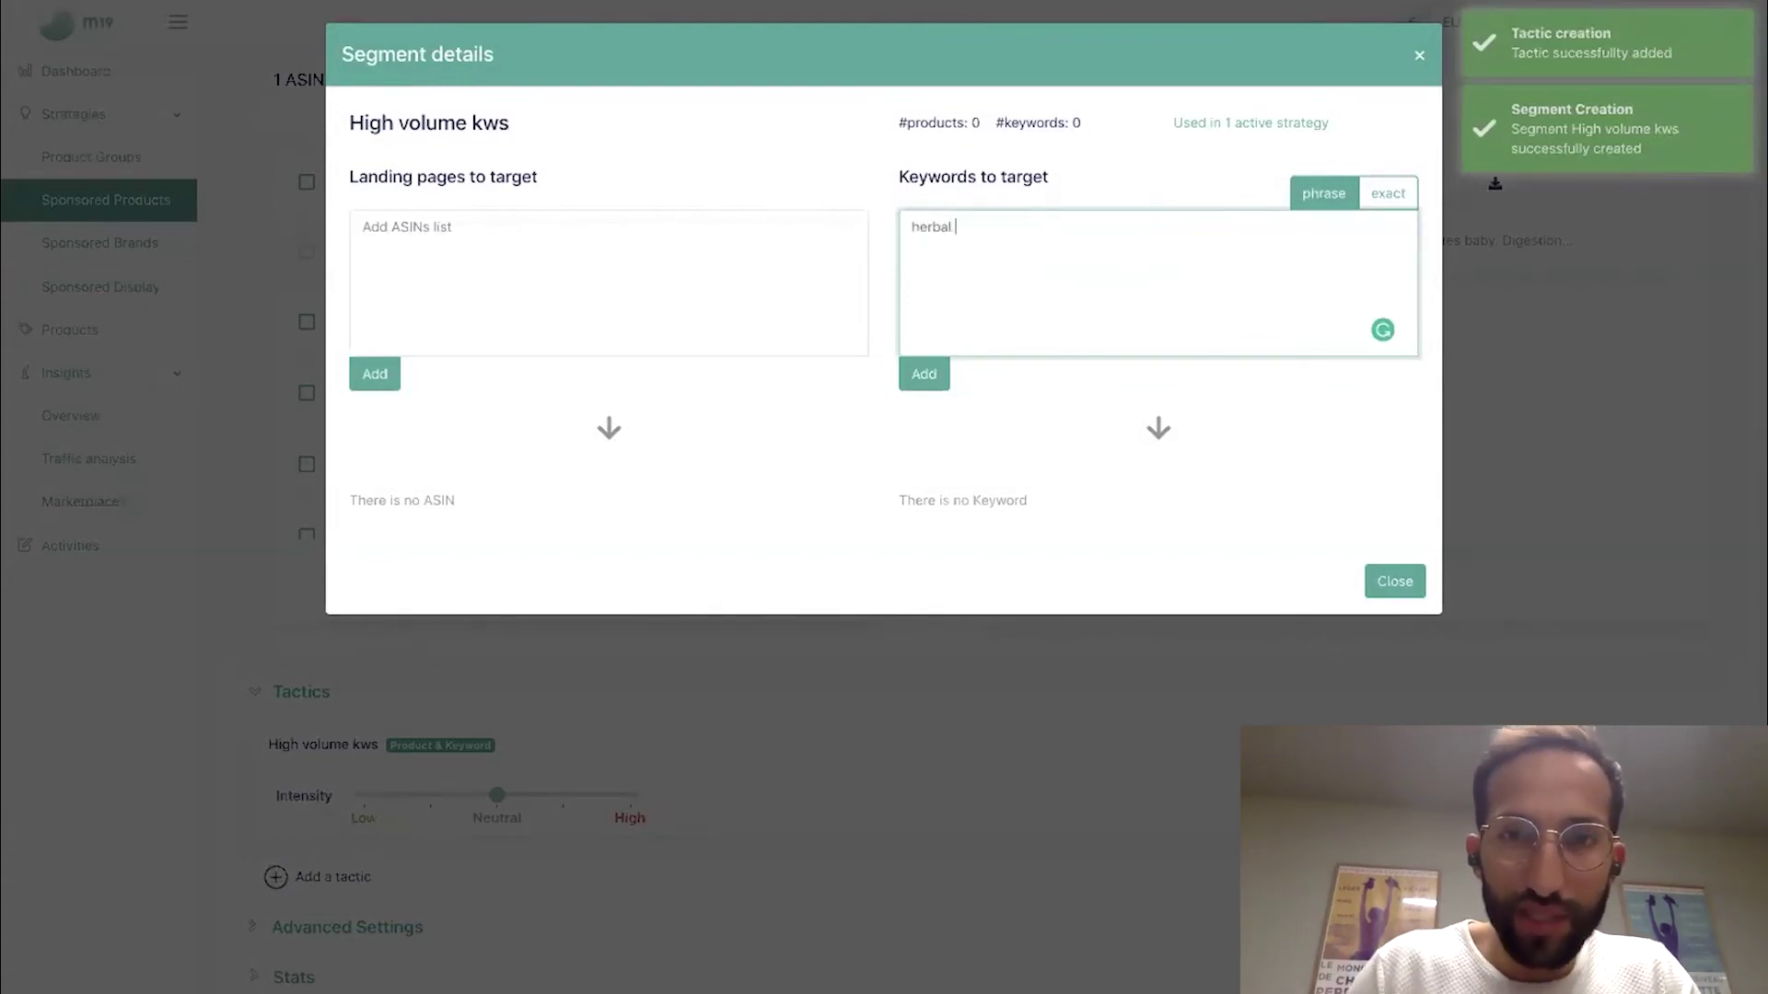
pyautogui.write('tea')
pyautogui.press('Return')
pyautogui.write('hern')
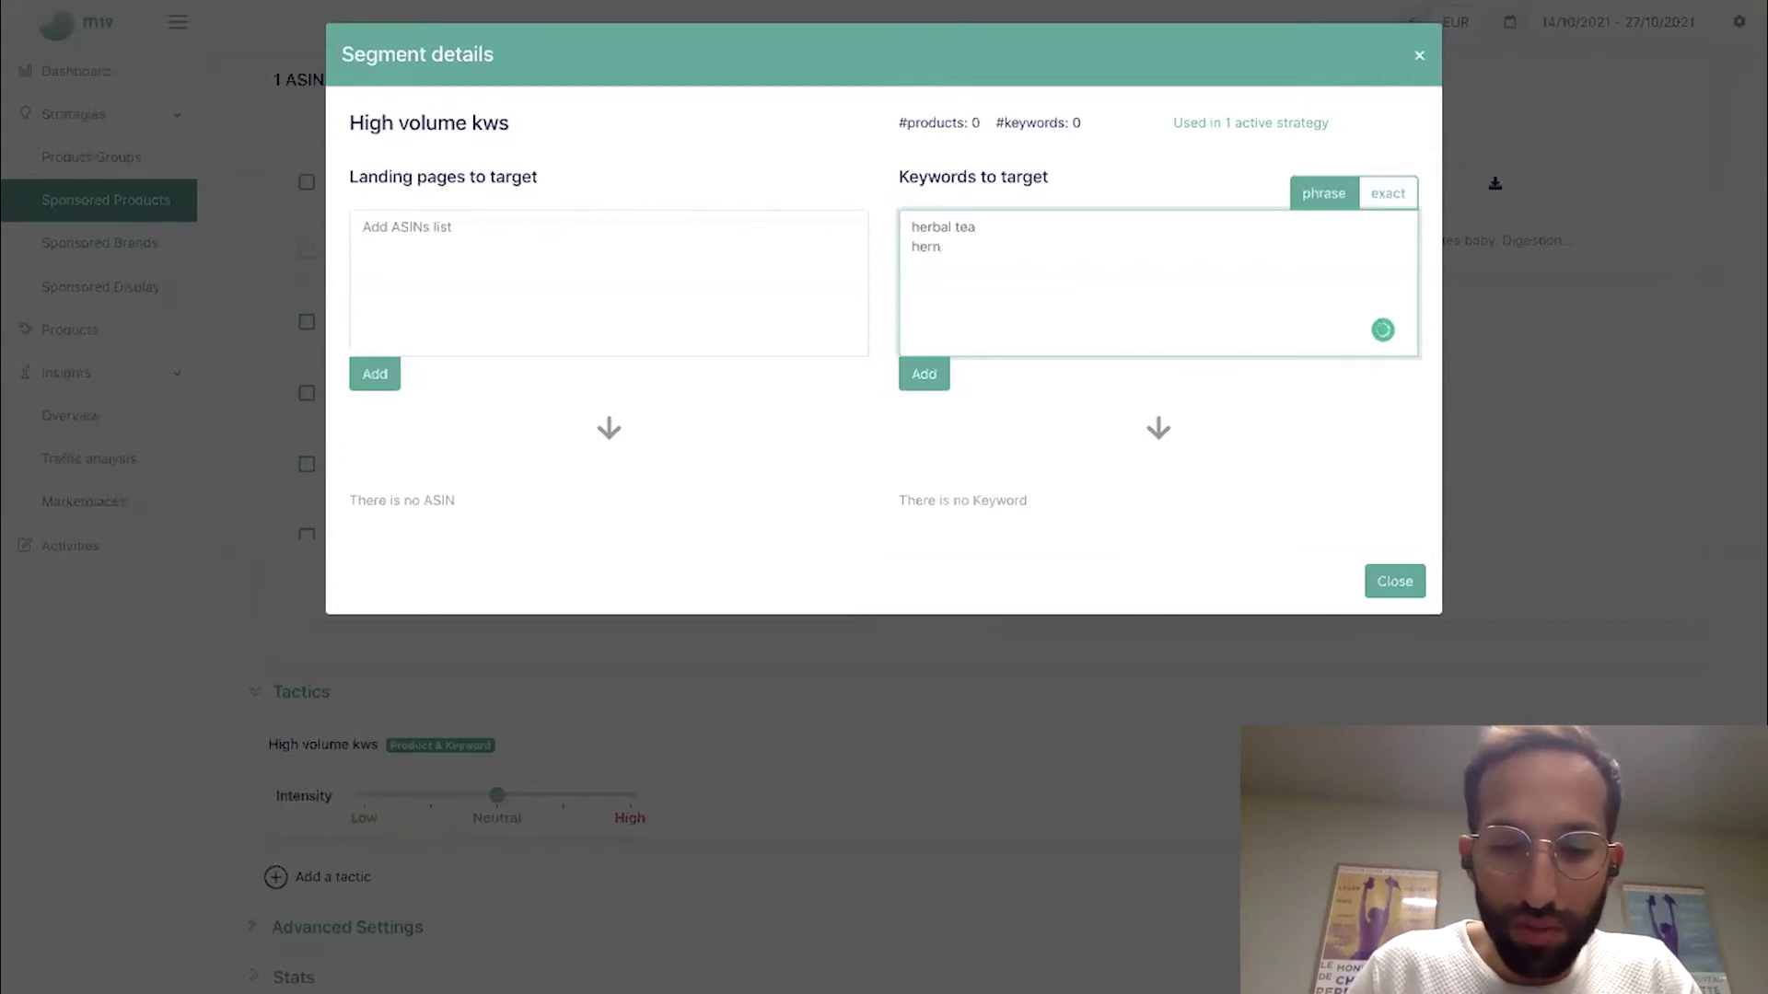
pyautogui.press('BackSpace')
pyautogui.write('bal tea')
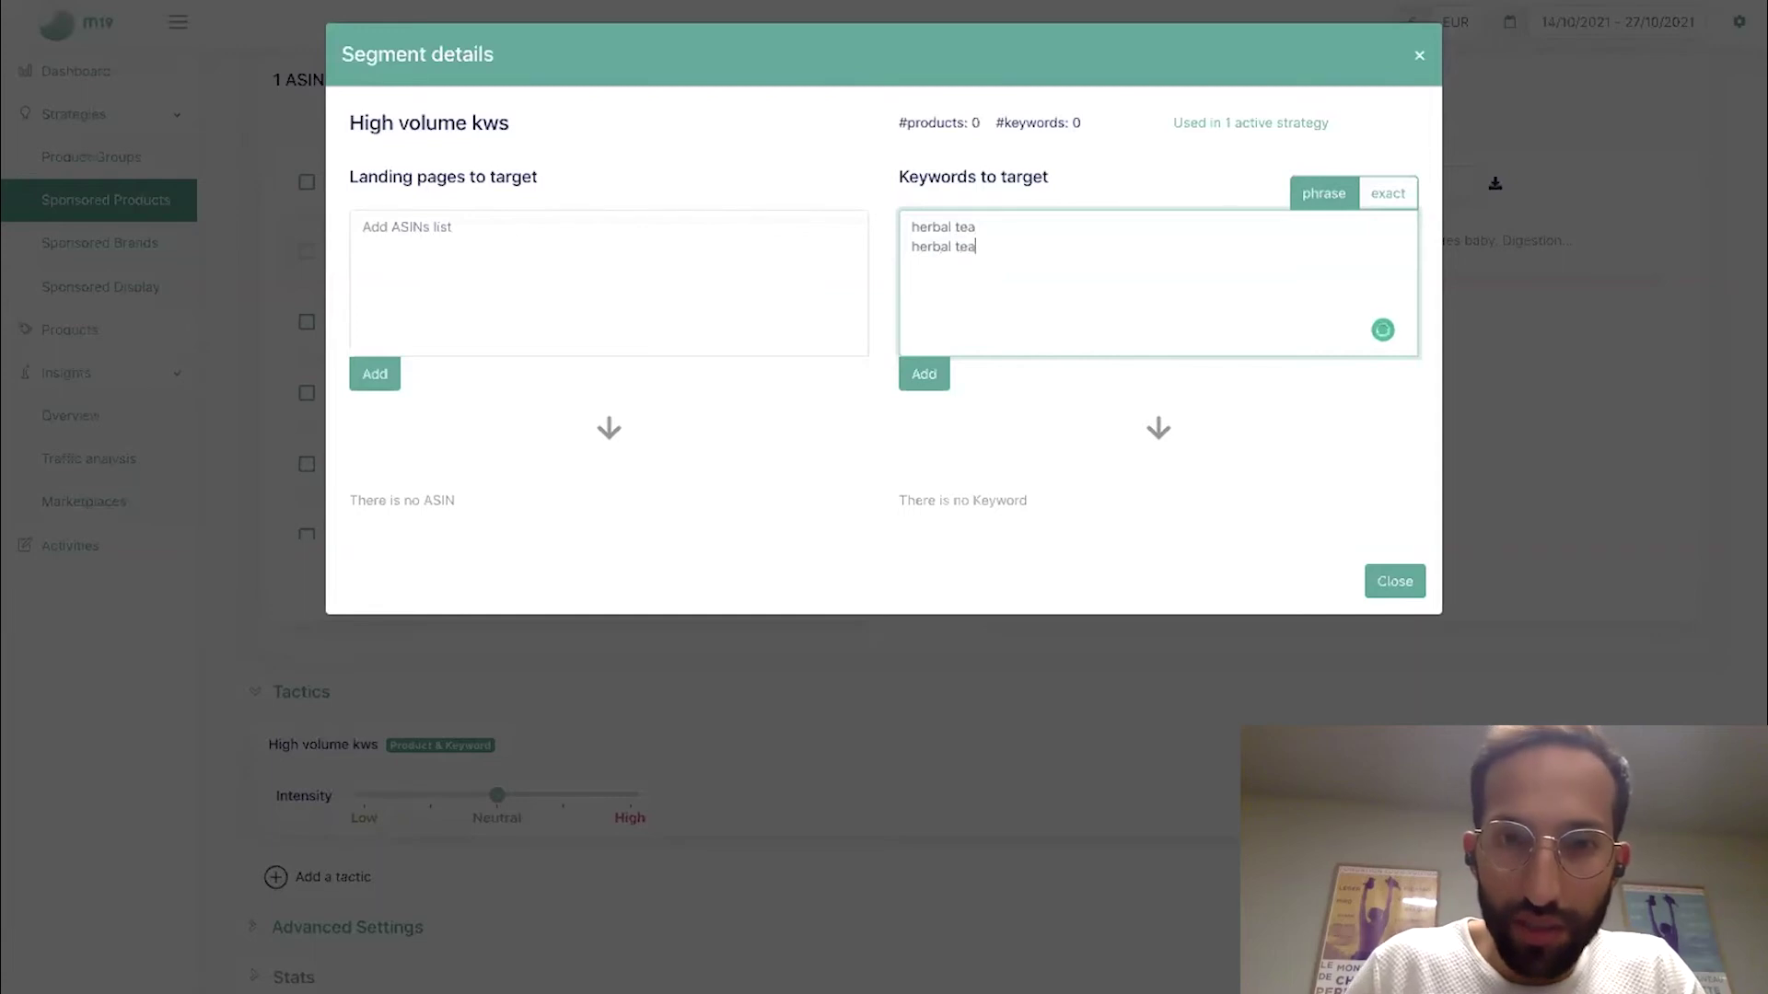
pyautogui.write(' bio')
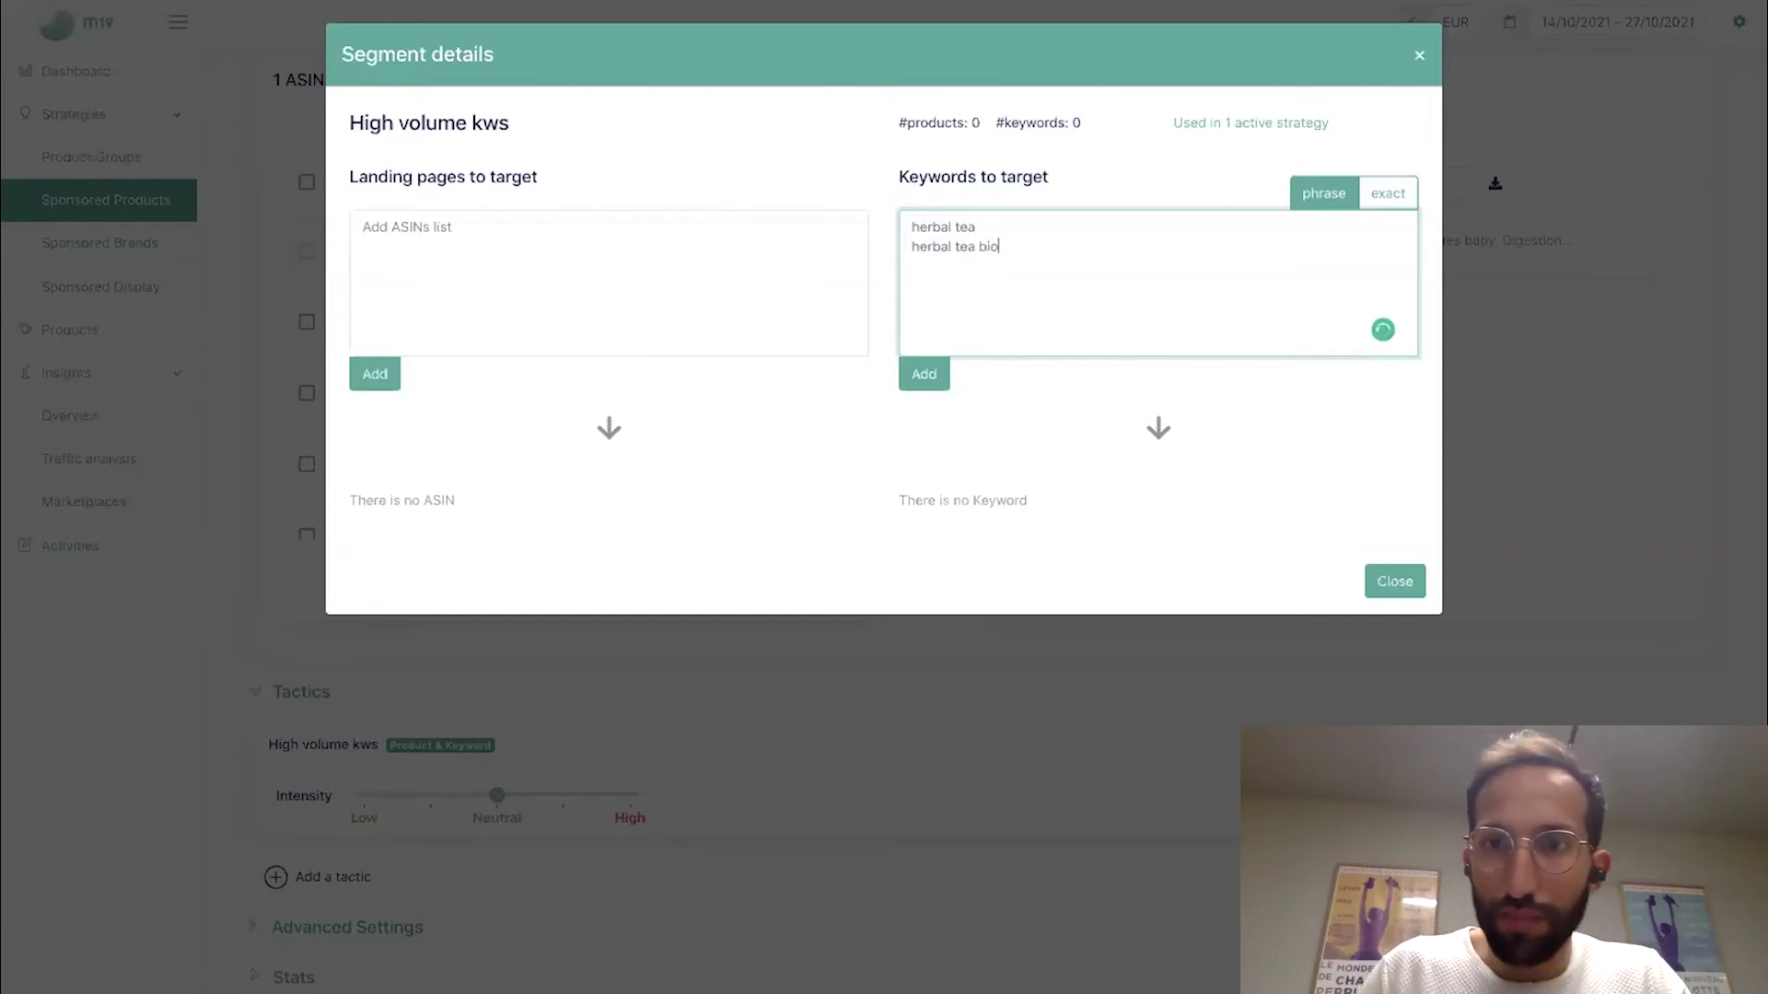
pyautogui.click(1386, 194)
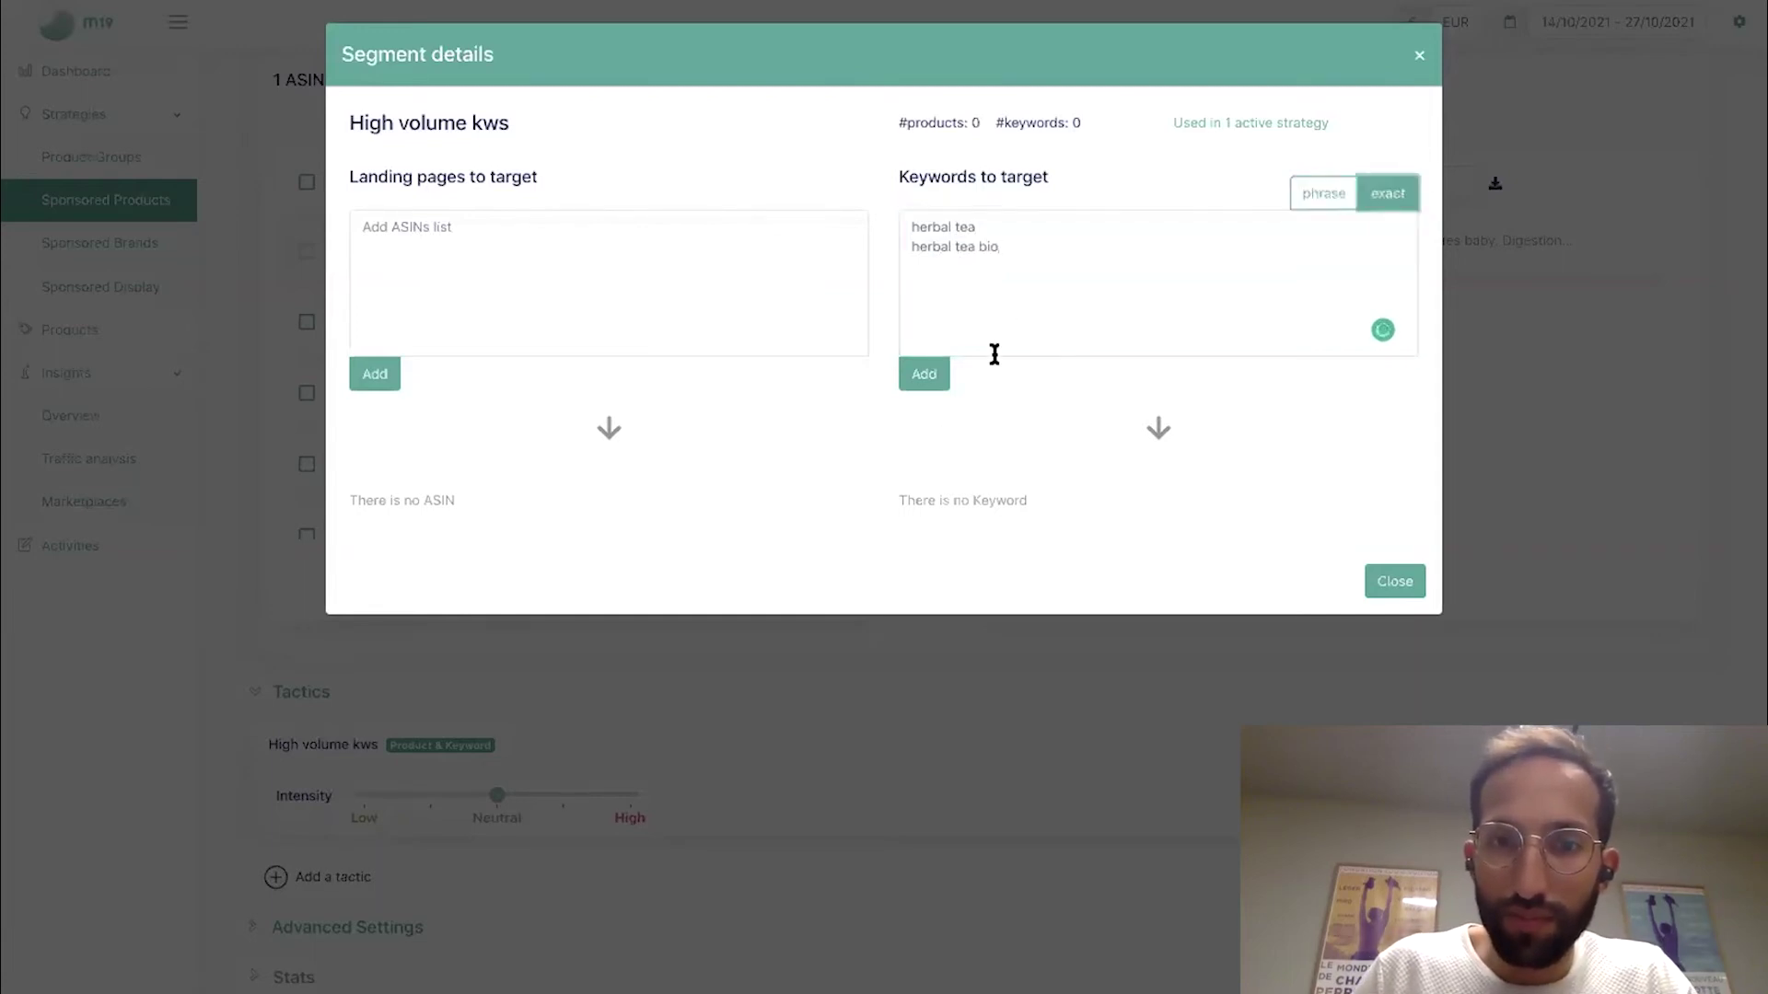
pyautogui.click(936, 376)
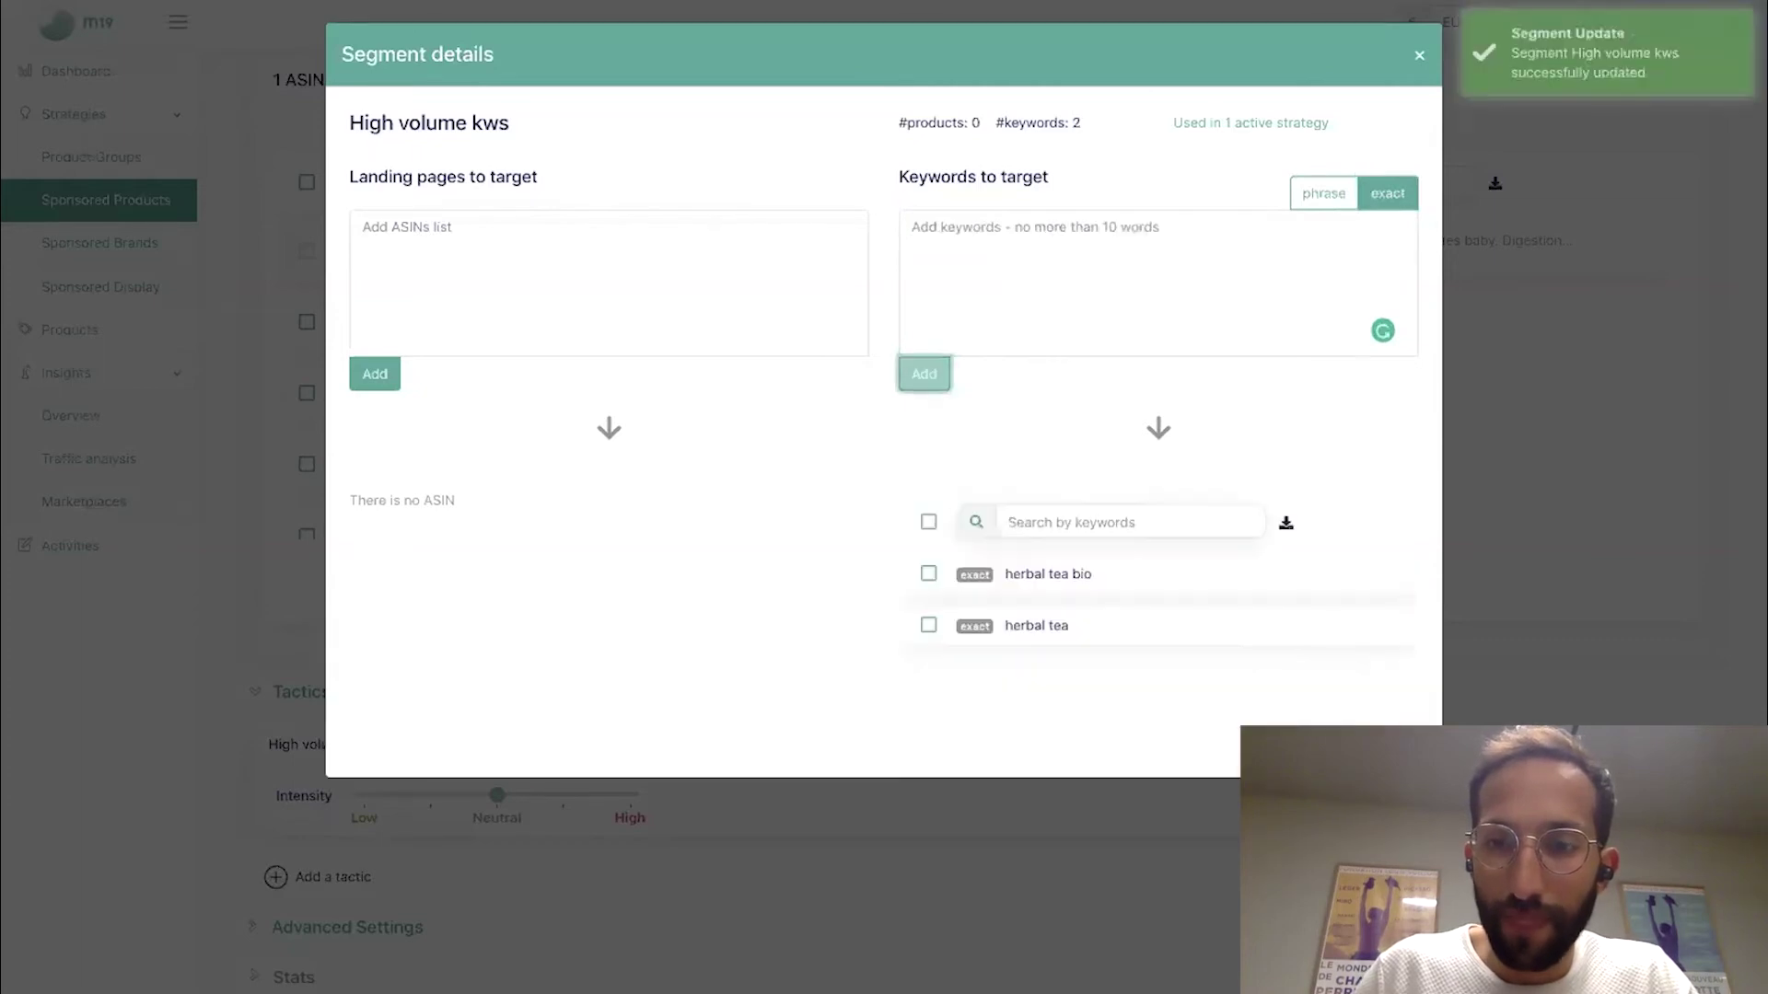
pyautogui.press('Escape')
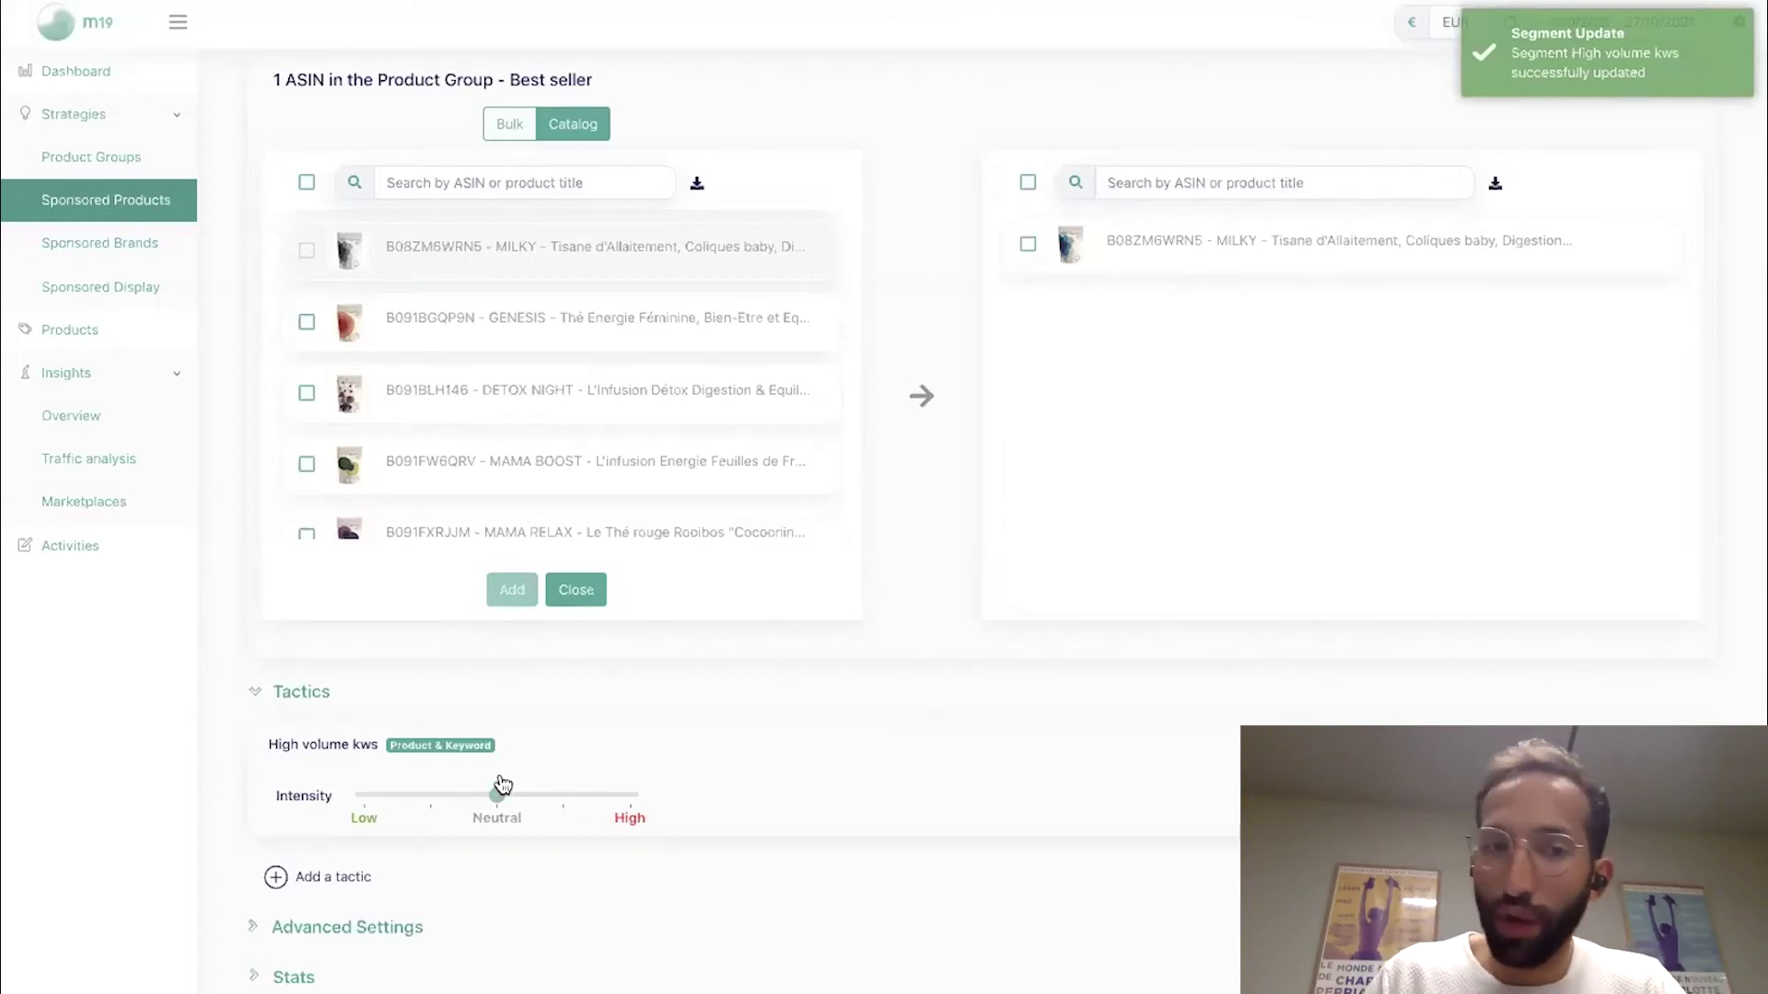
# Step: Set the "High volume kws" tactic's intensity halfway between Neutral and High, and collapse the Product Group section
pyautogui.moveTo(501, 787); pyautogui.dragTo(561, 794)
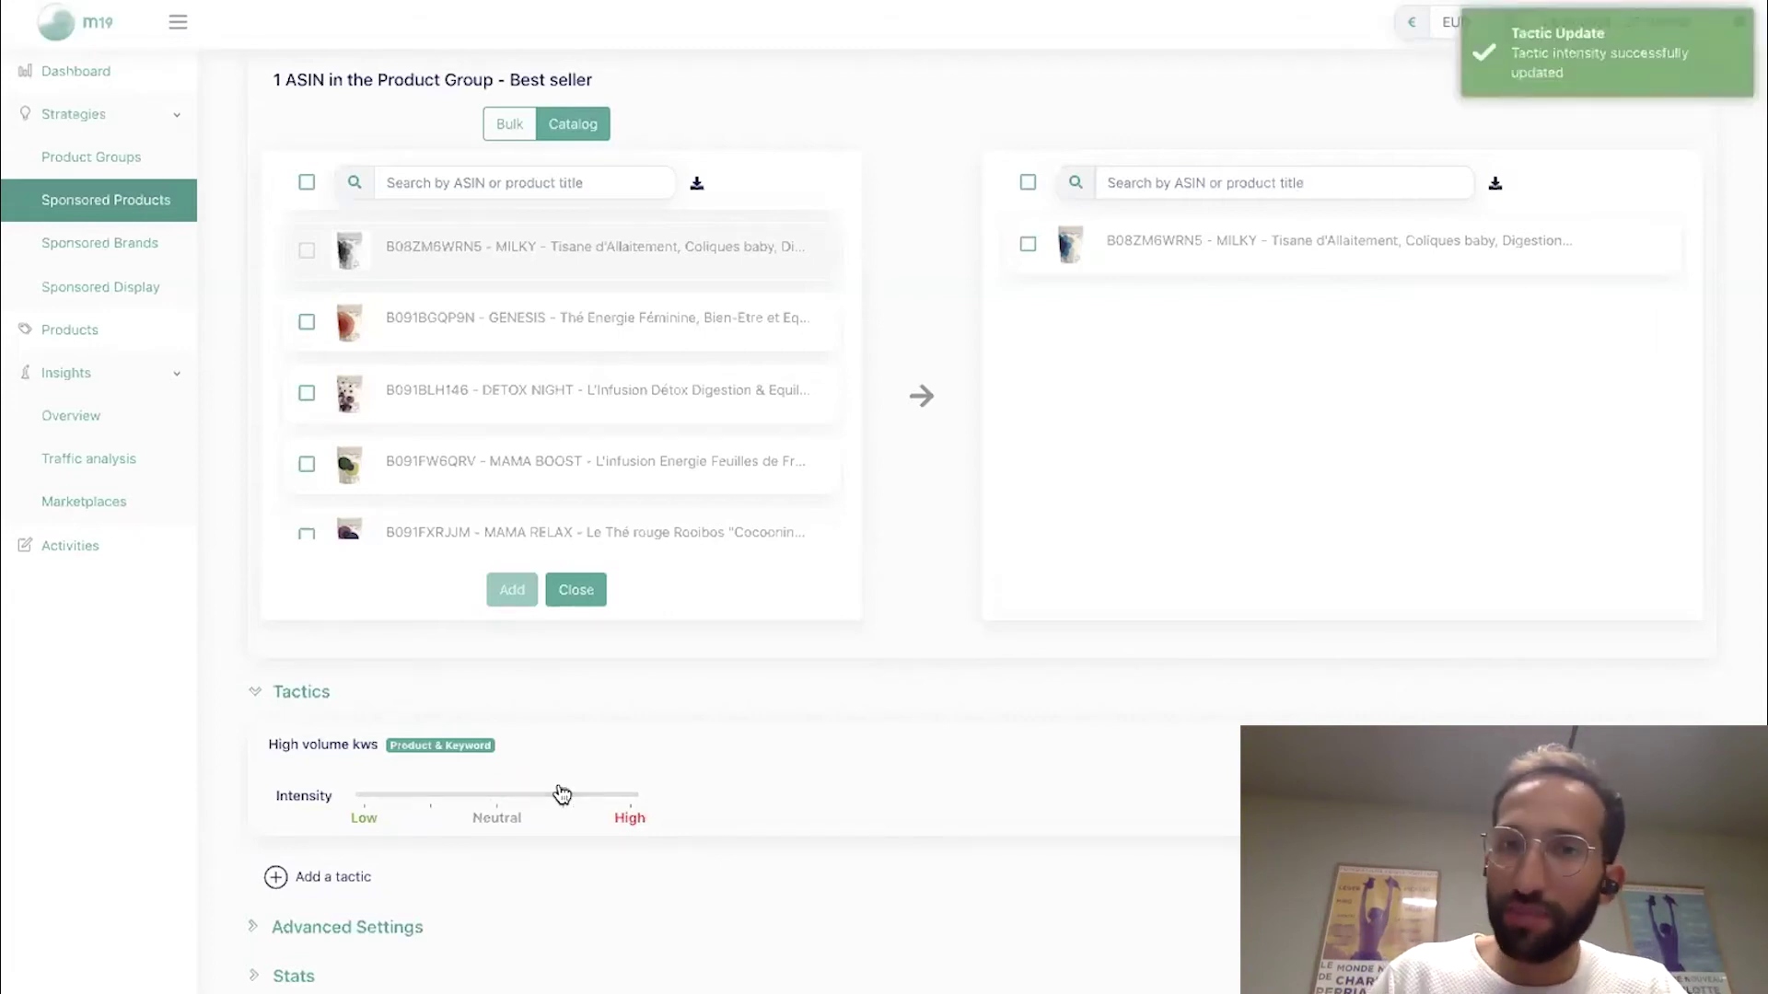
pyautogui.scroll(2, 553, 783)
pyautogui.click(258, 150)
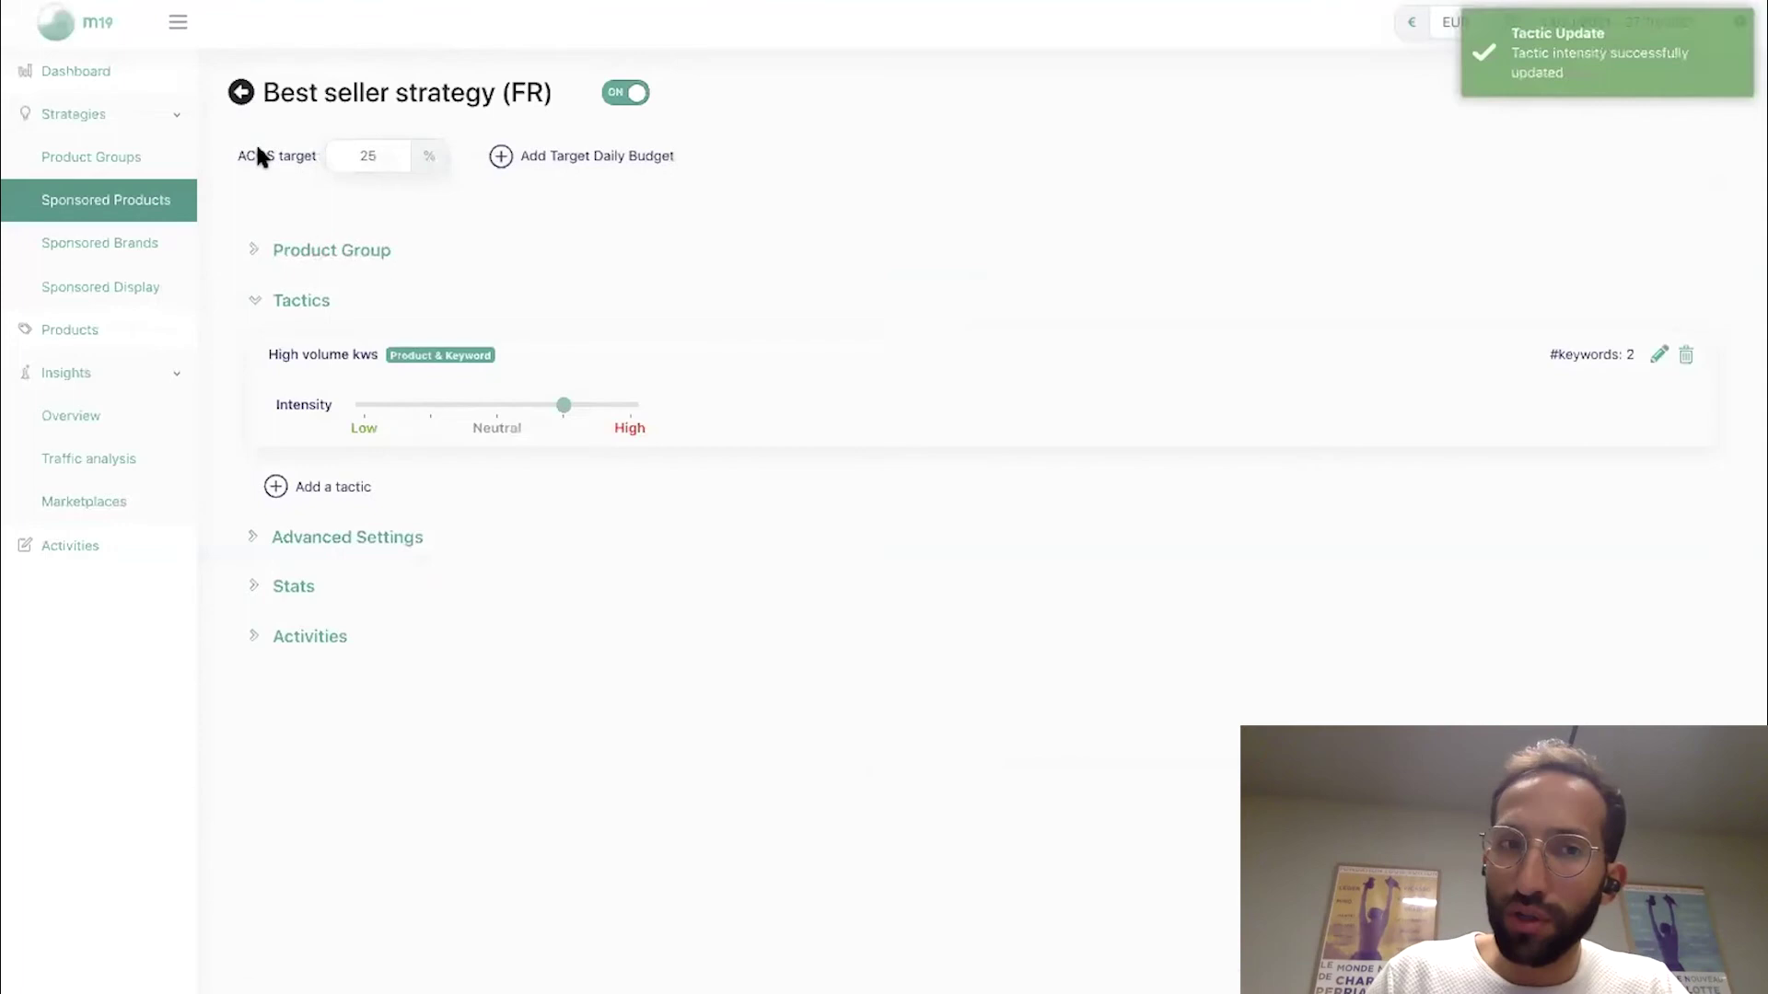
# Step: Add a Product & Keyword targeting tactic with a new segment named "Competitor attack" and set its intensity halfway between Neutral and High
pyautogui.click(343, 495)
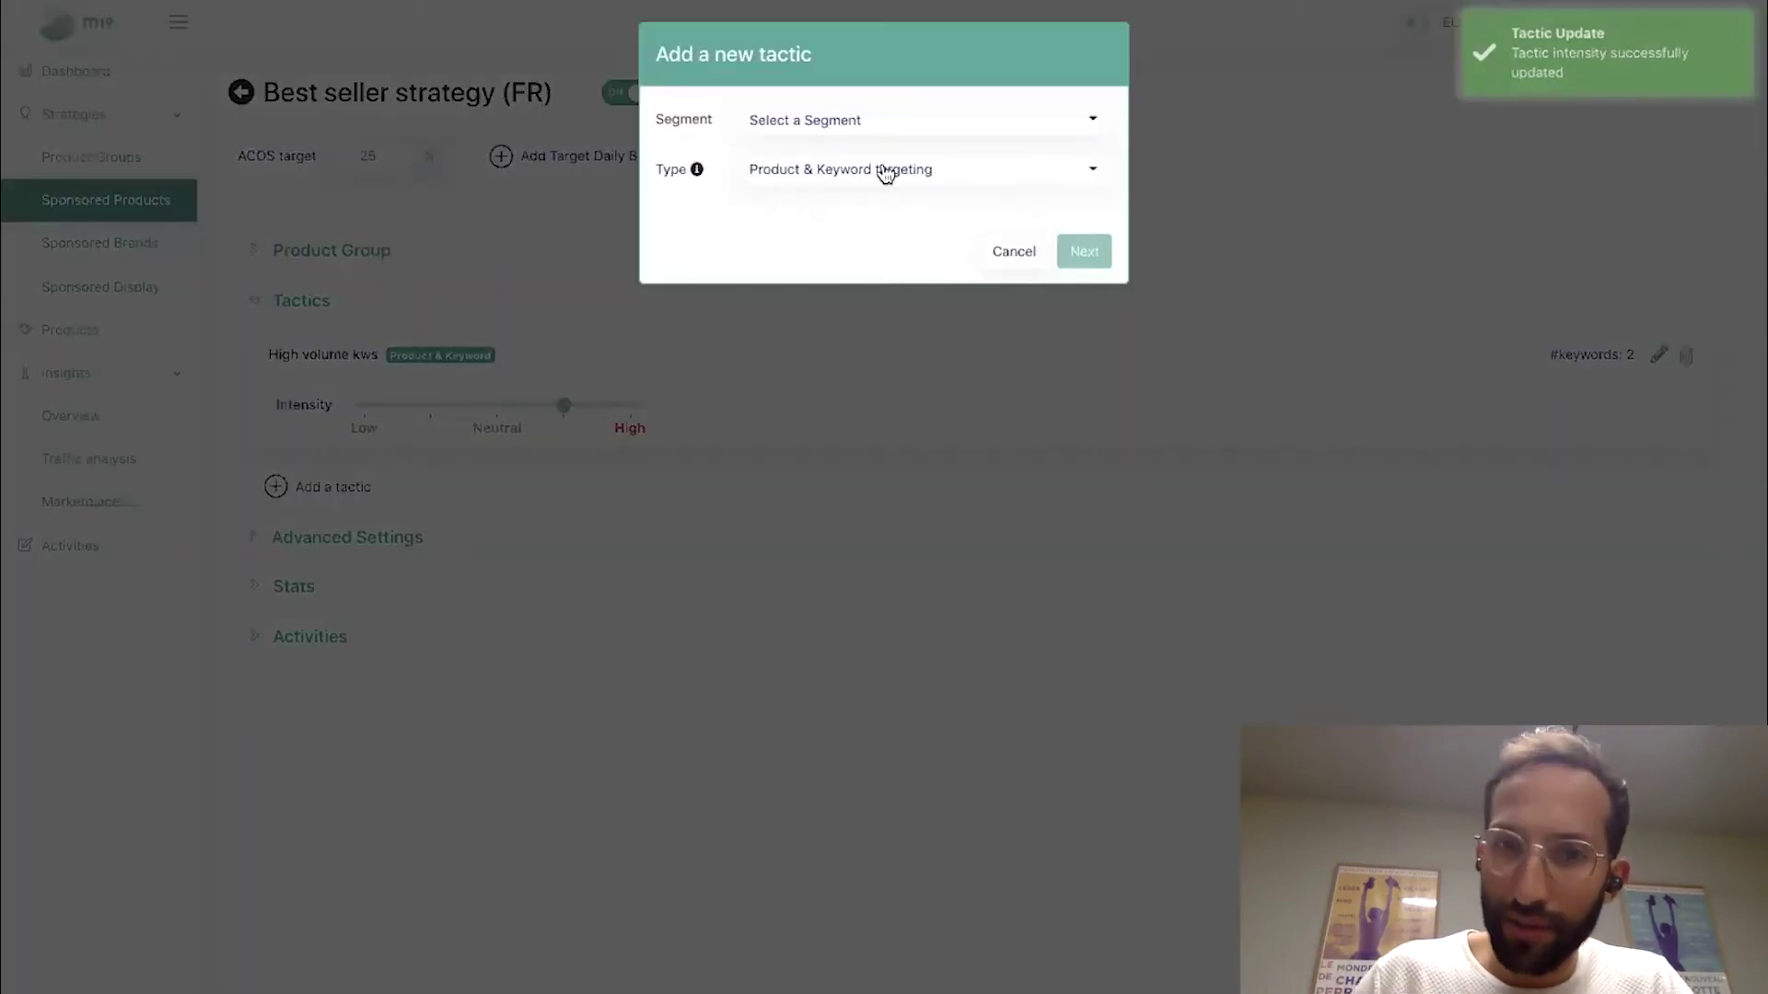
pyautogui.click(993, 122)
pyautogui.click(960, 191)
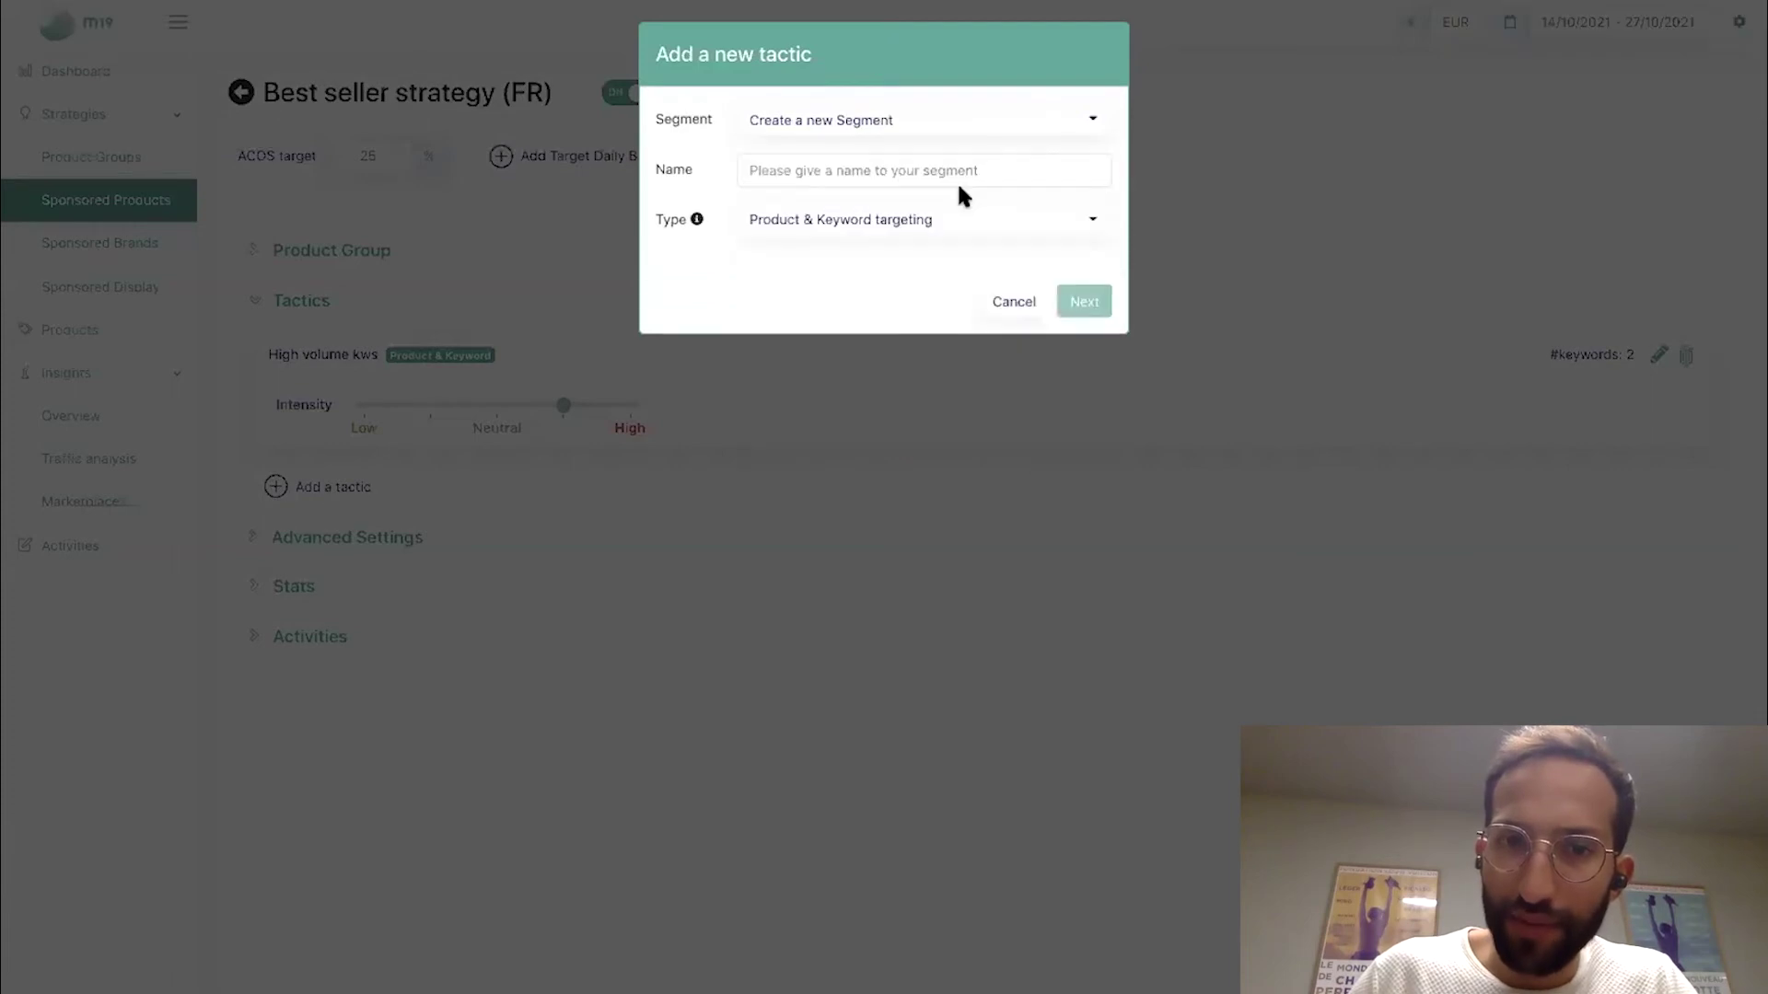
pyautogui.click(936, 166)
pyautogui.write('Competitor ')
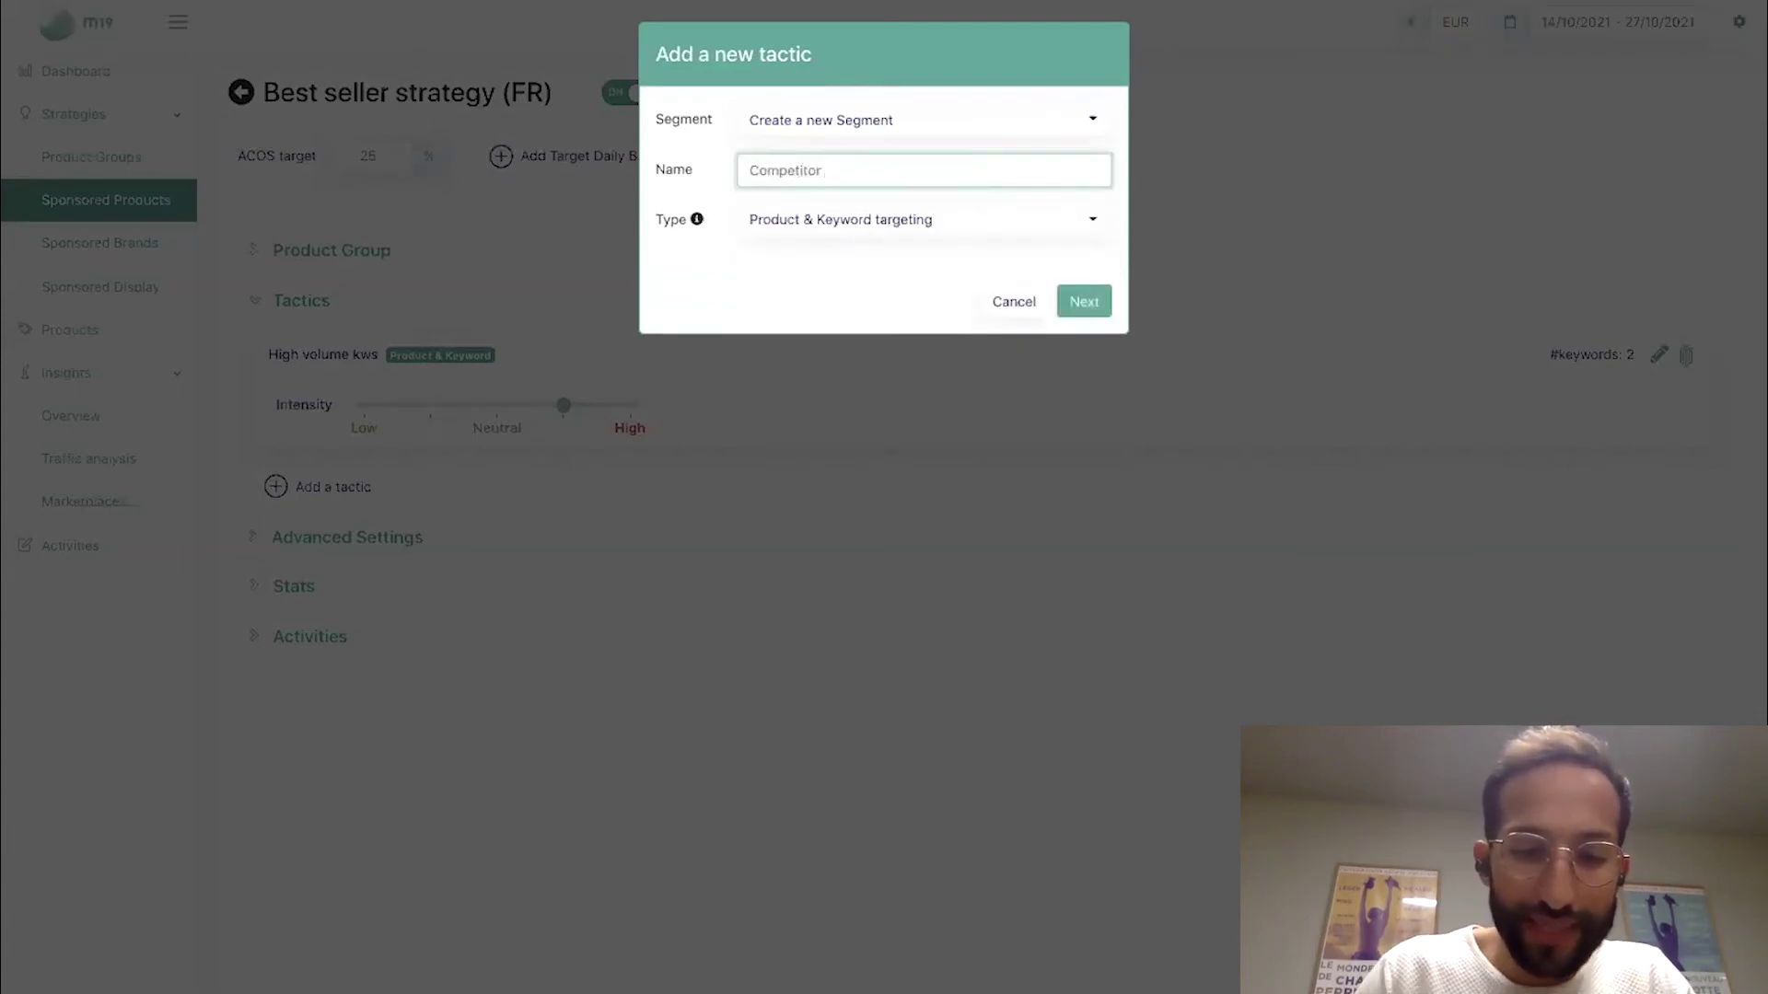
pyautogui.write('attack')
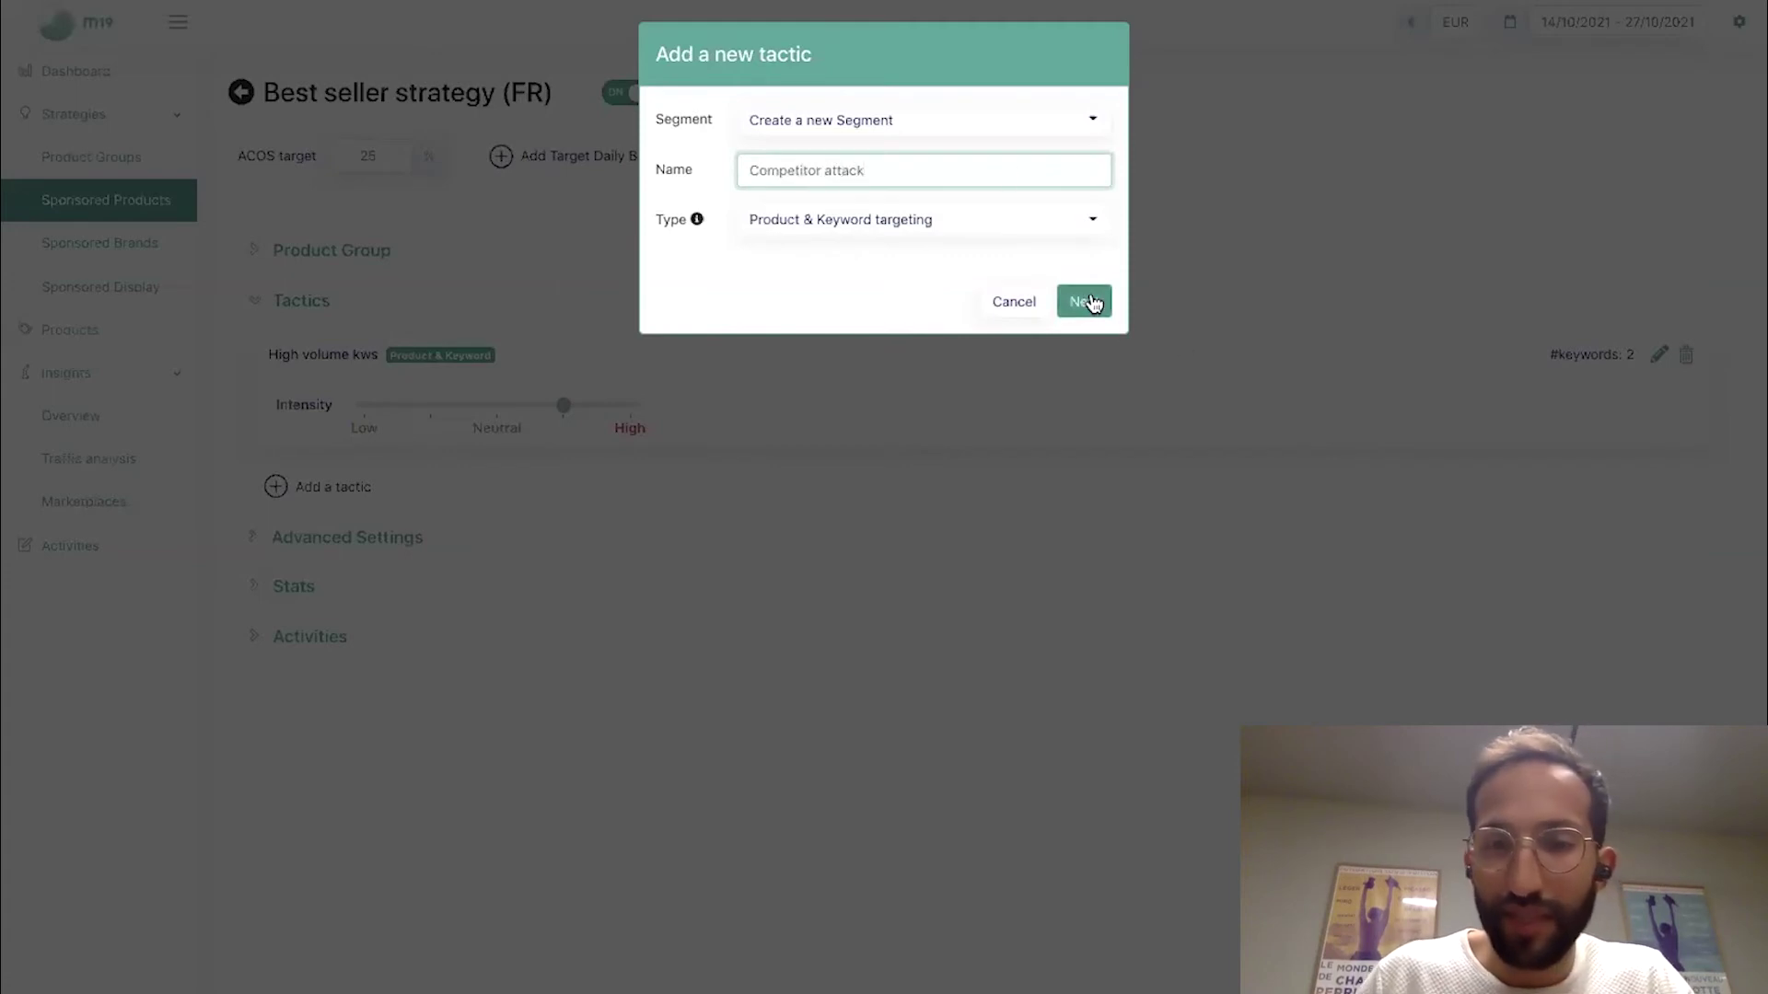
pyautogui.click(1087, 300)
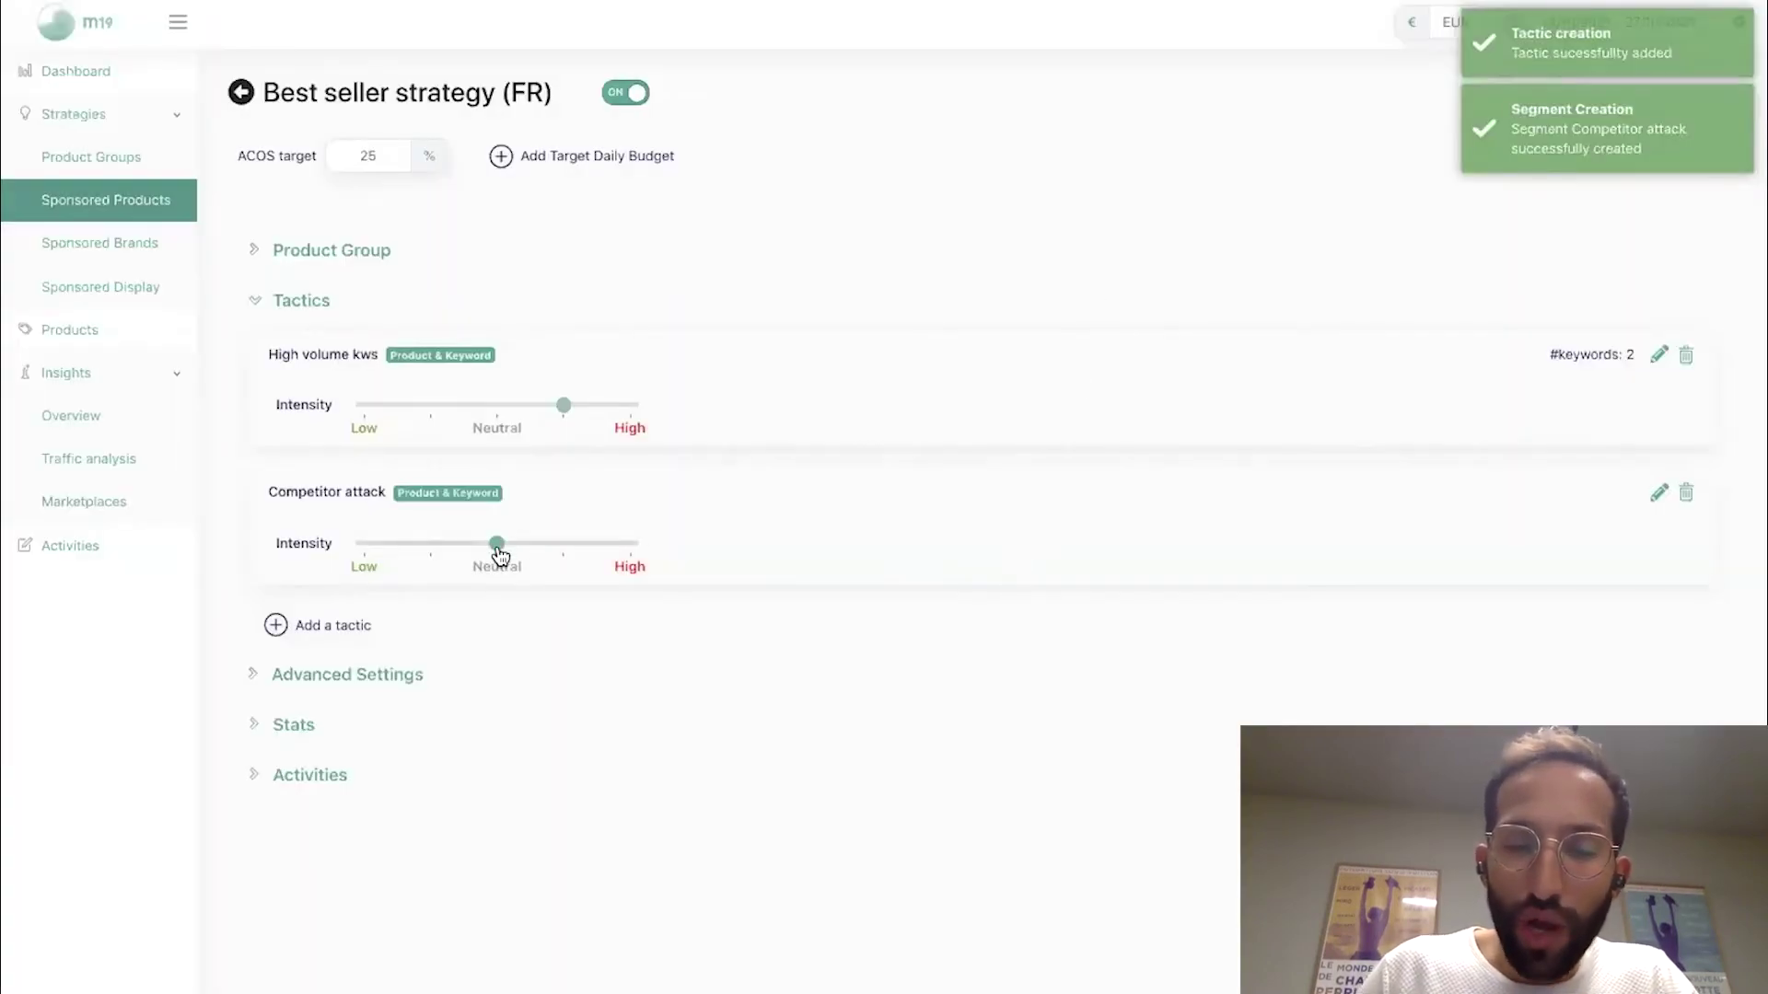
pyautogui.click(540, 549)
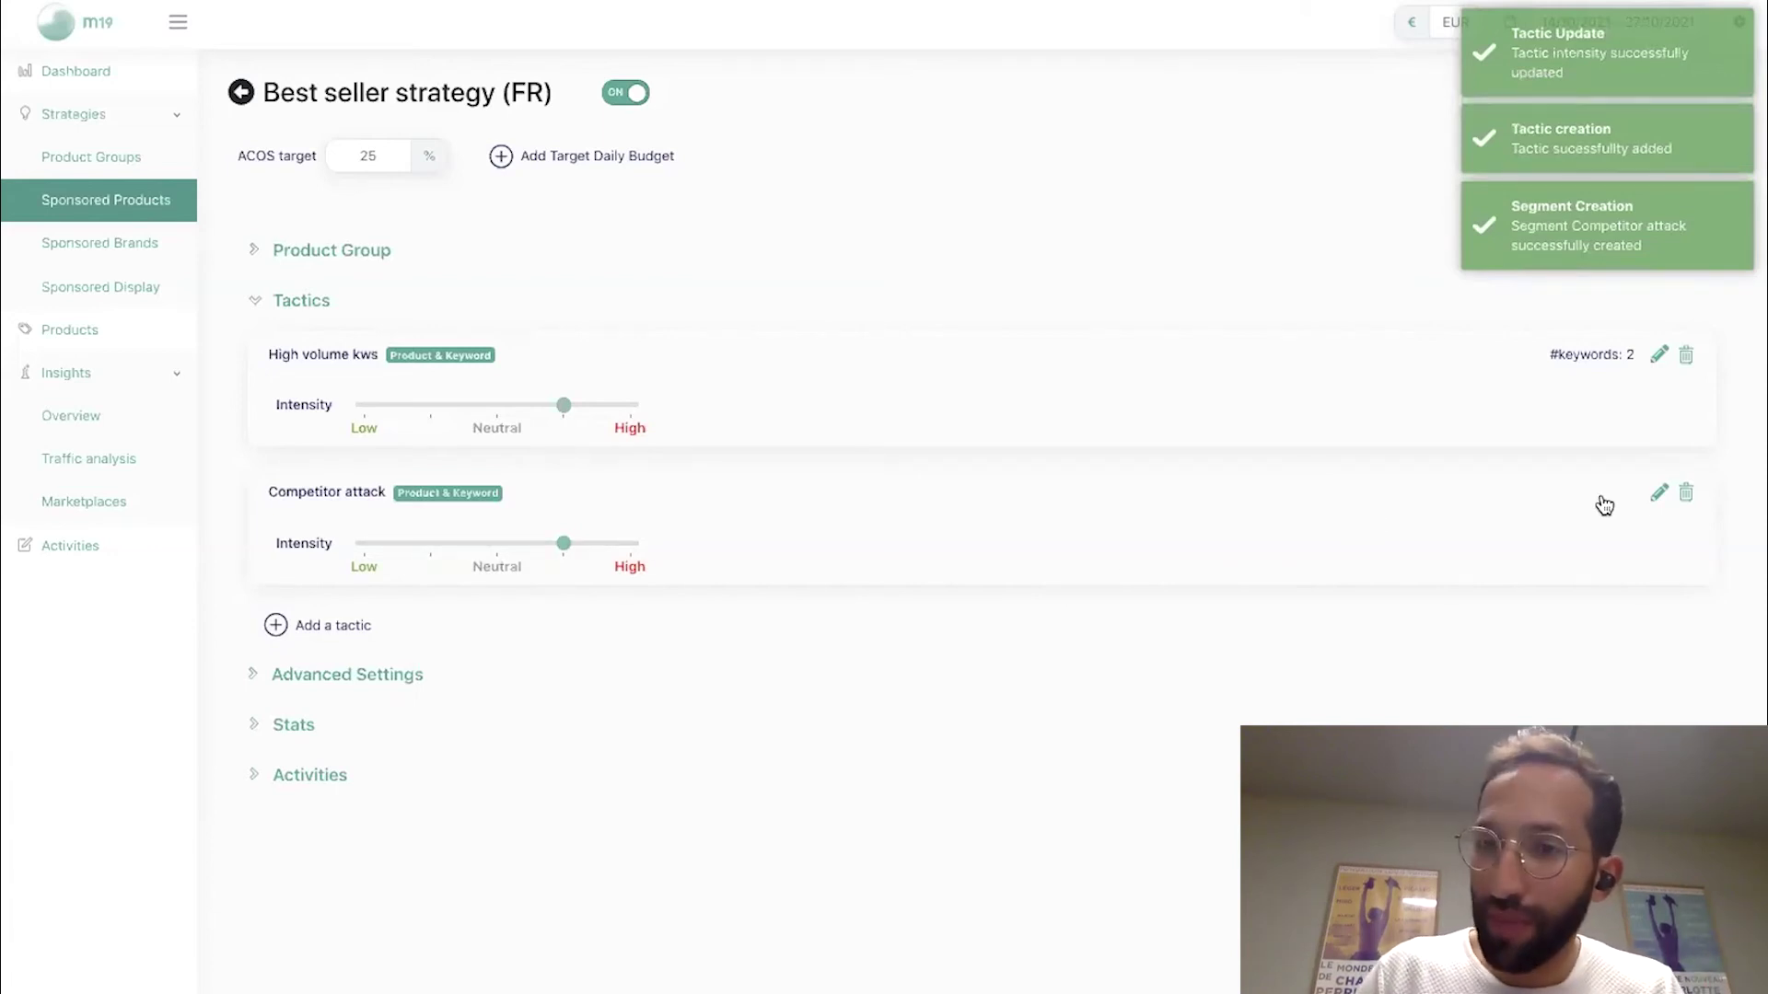
# Step: Add the phrase-match keywords "comp1" and "compet2" to the "Competitor attack" segment and close its details
pyautogui.click(1658, 492)
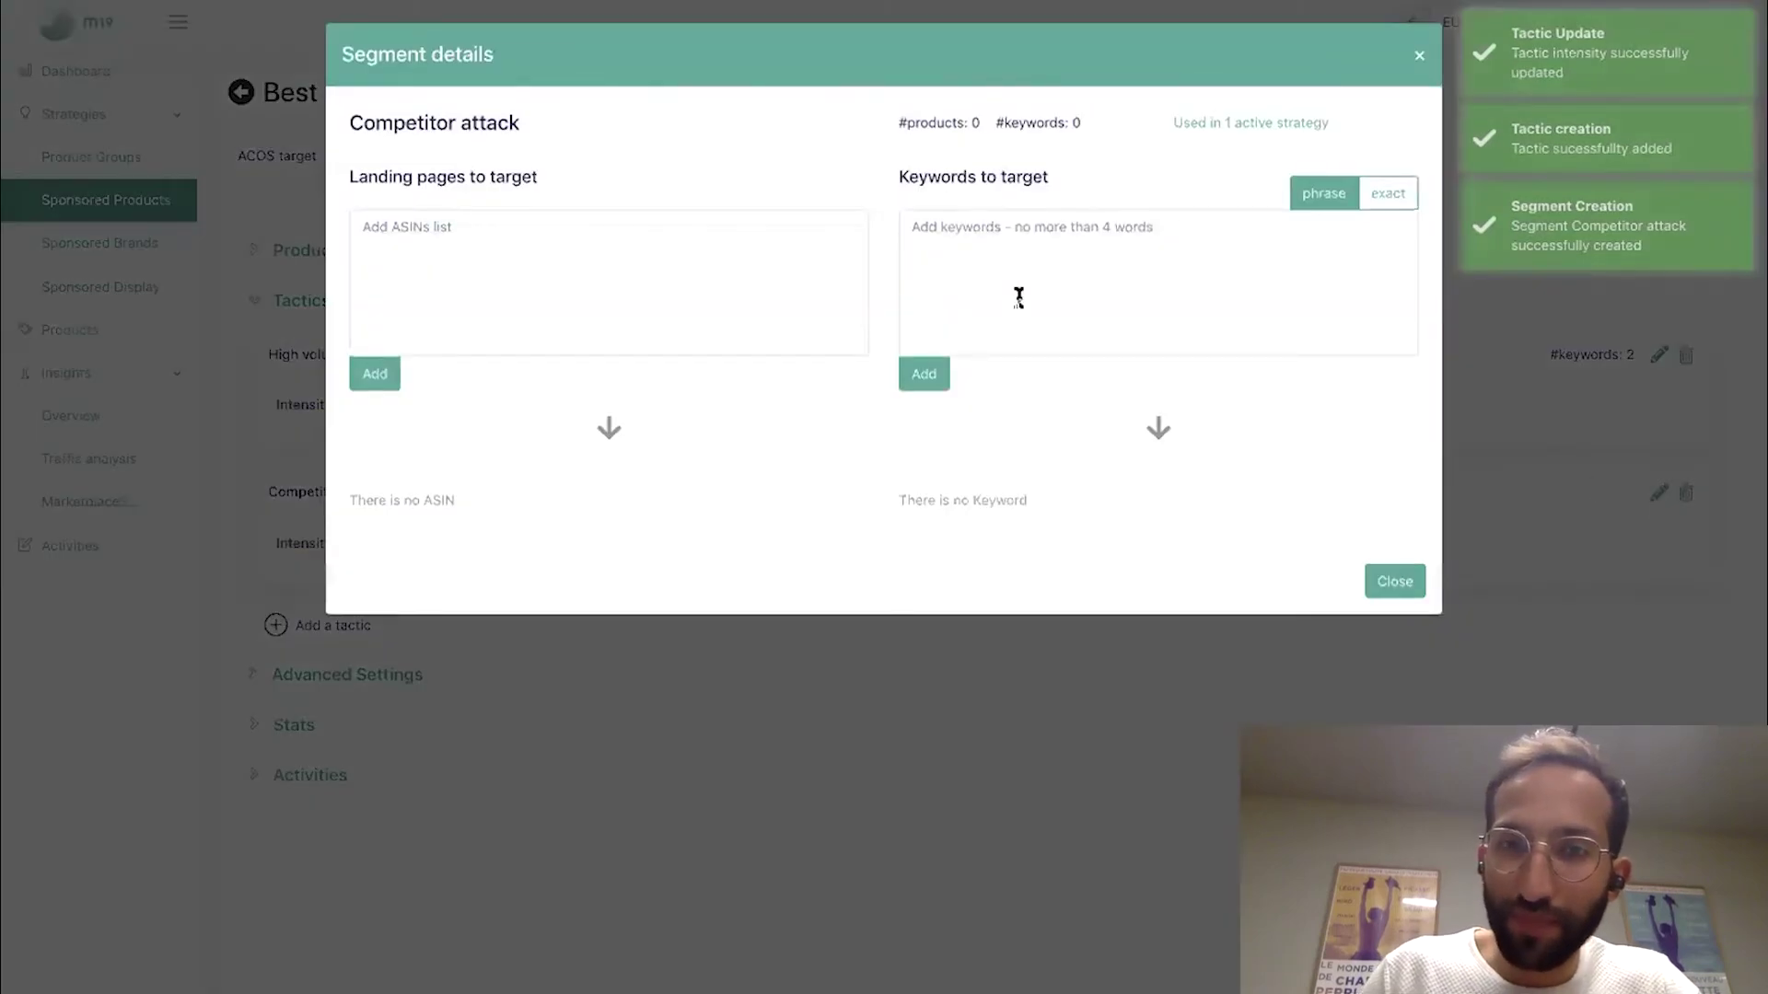
pyautogui.click(1022, 269)
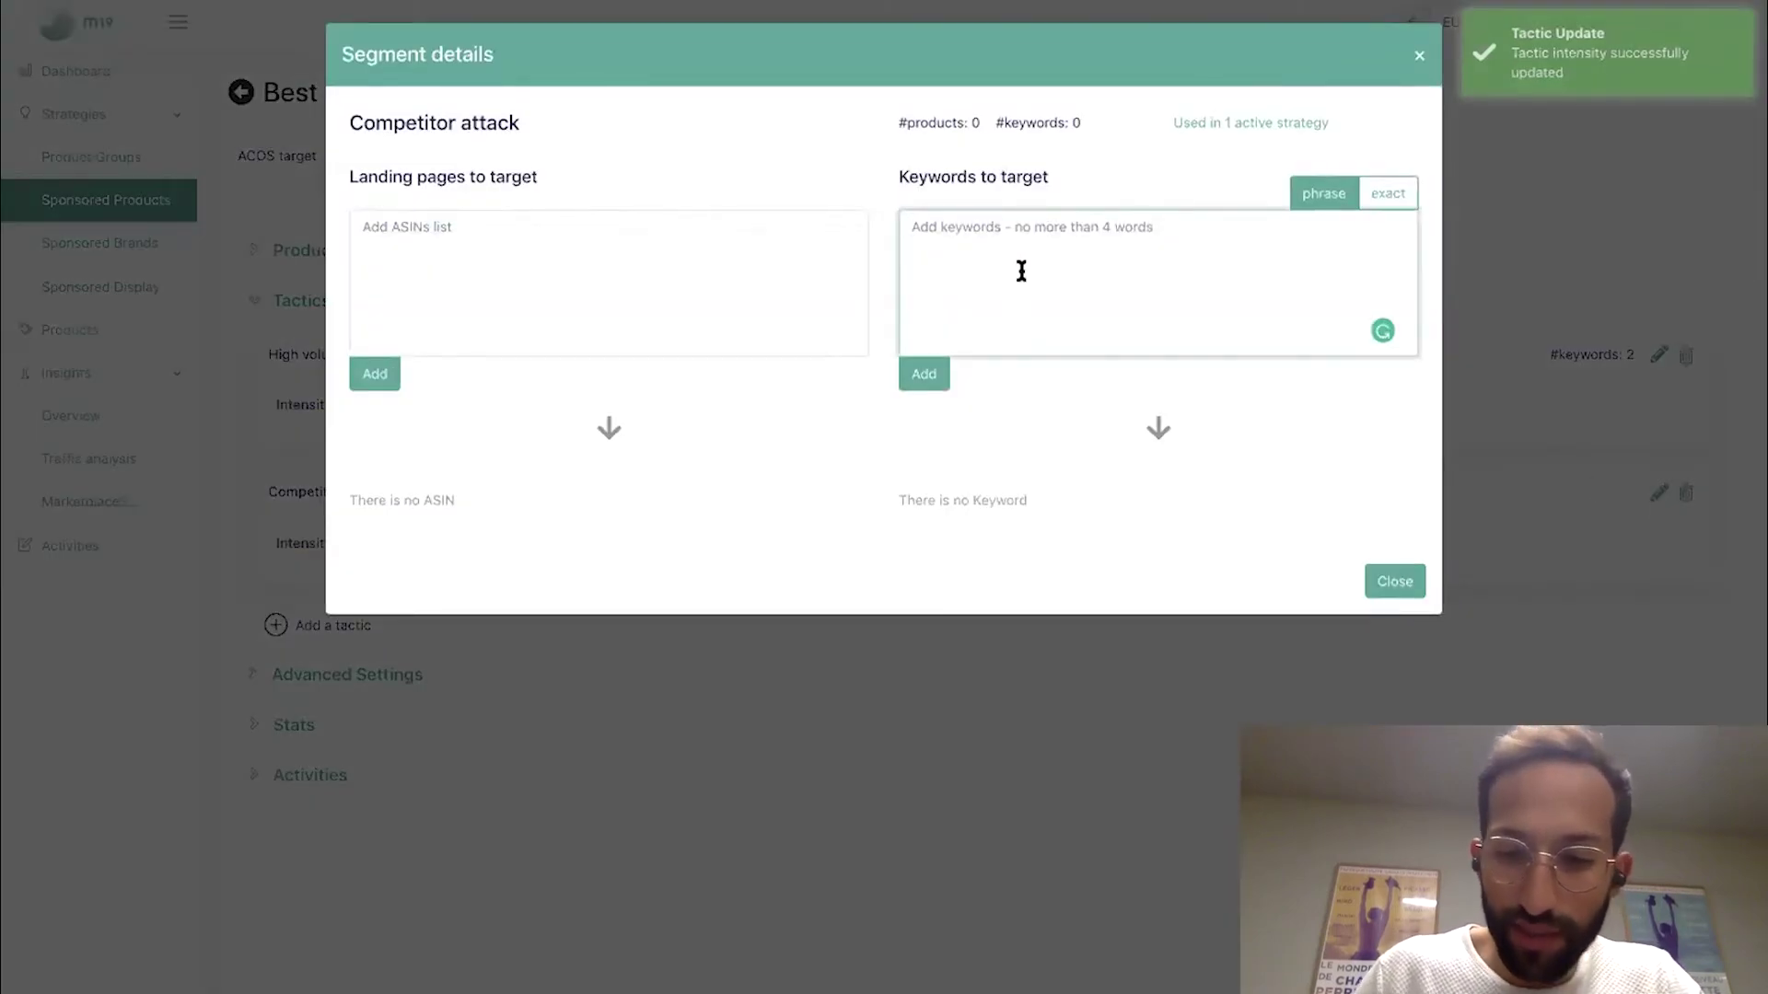
pyautogui.write('comp1 ')
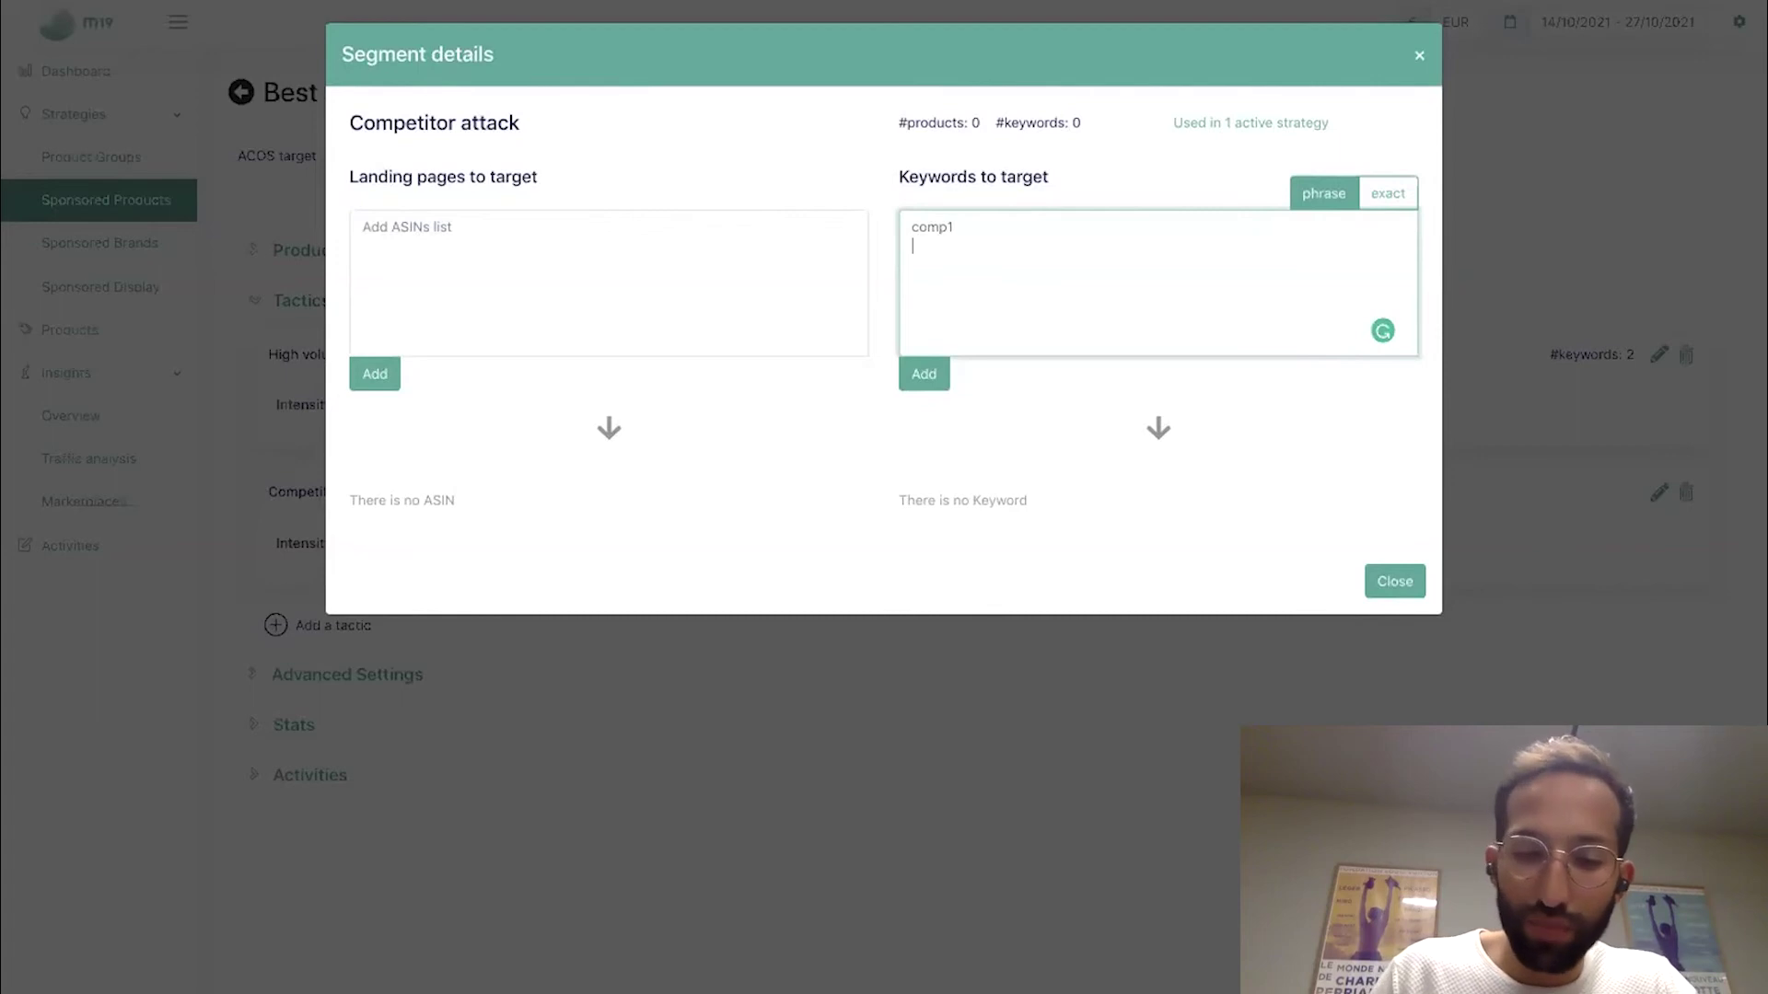
pyautogui.write('compet')
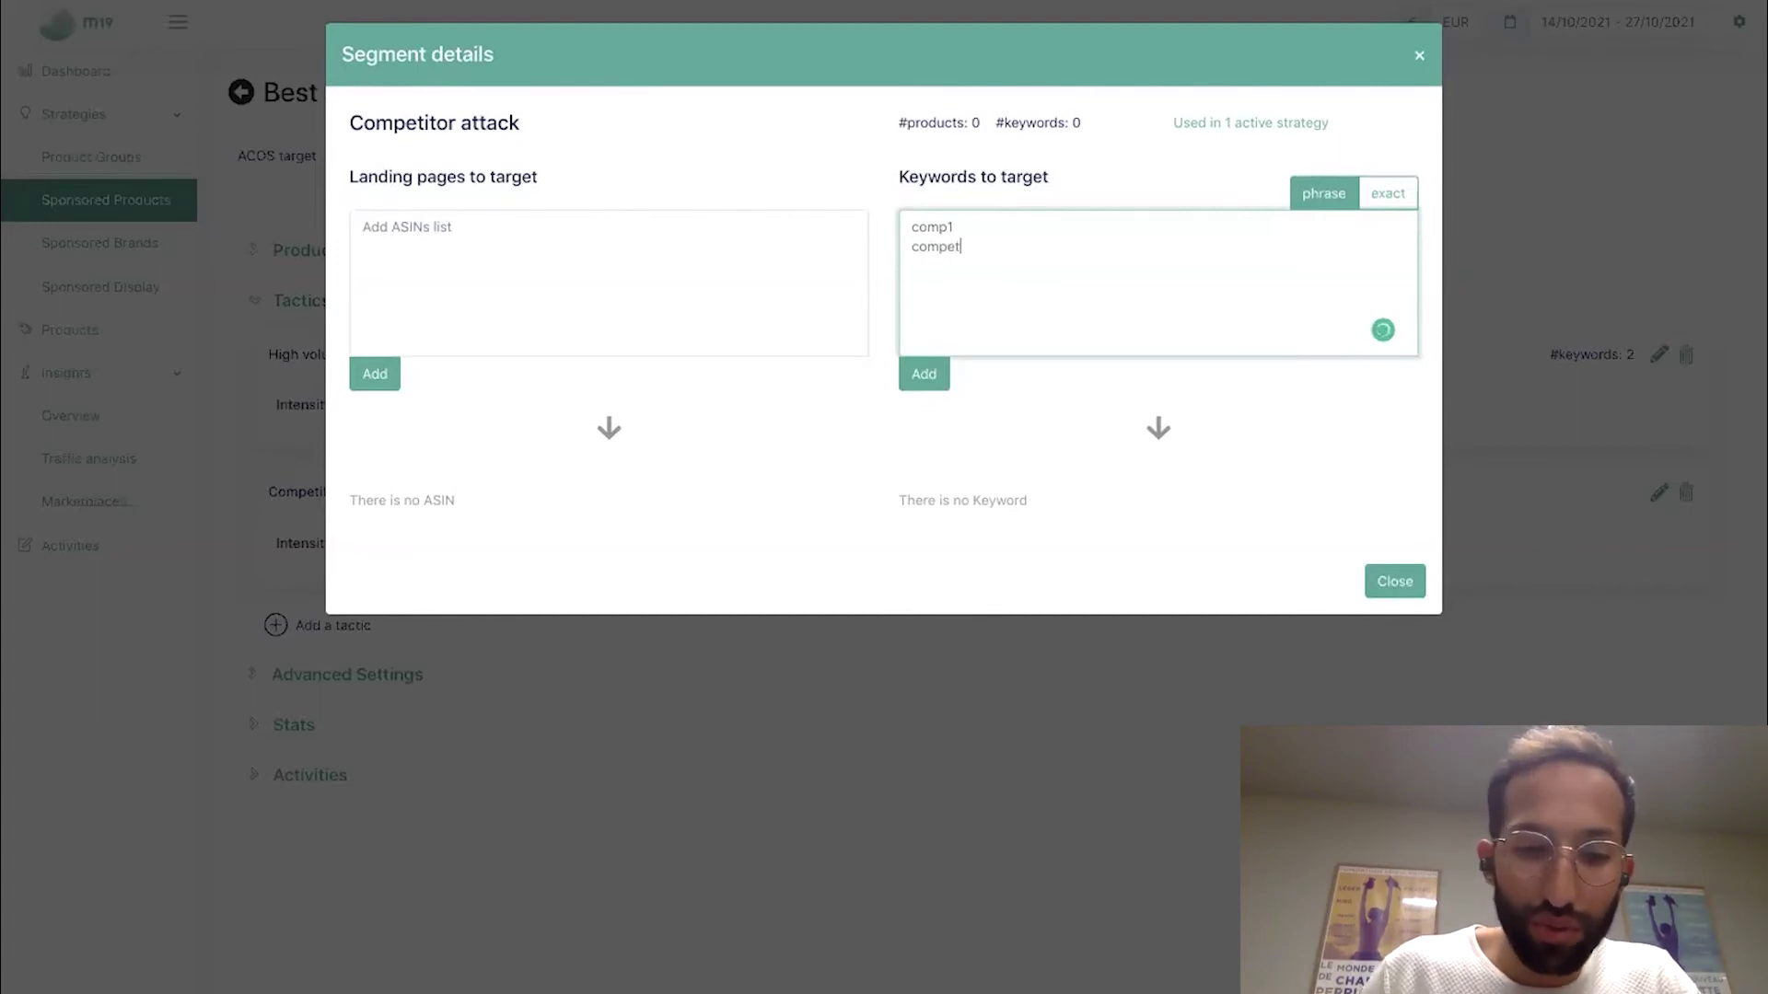
pyautogui.write('2')
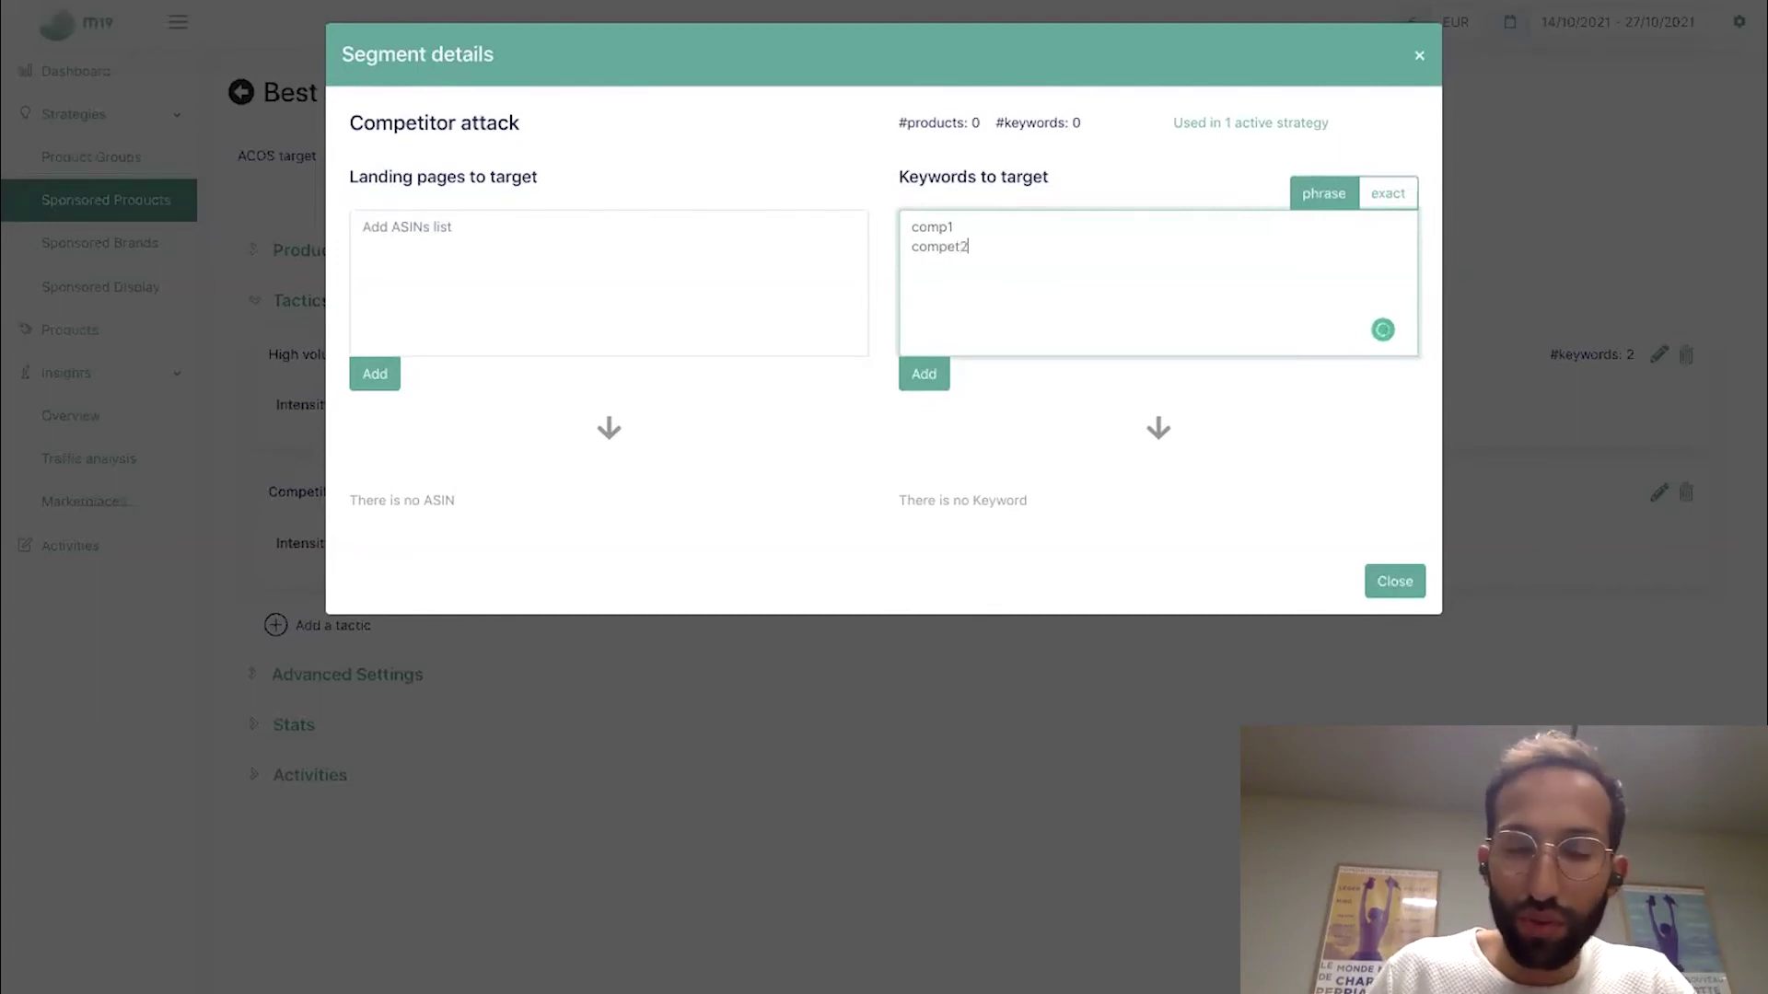
pyautogui.click(947, 383)
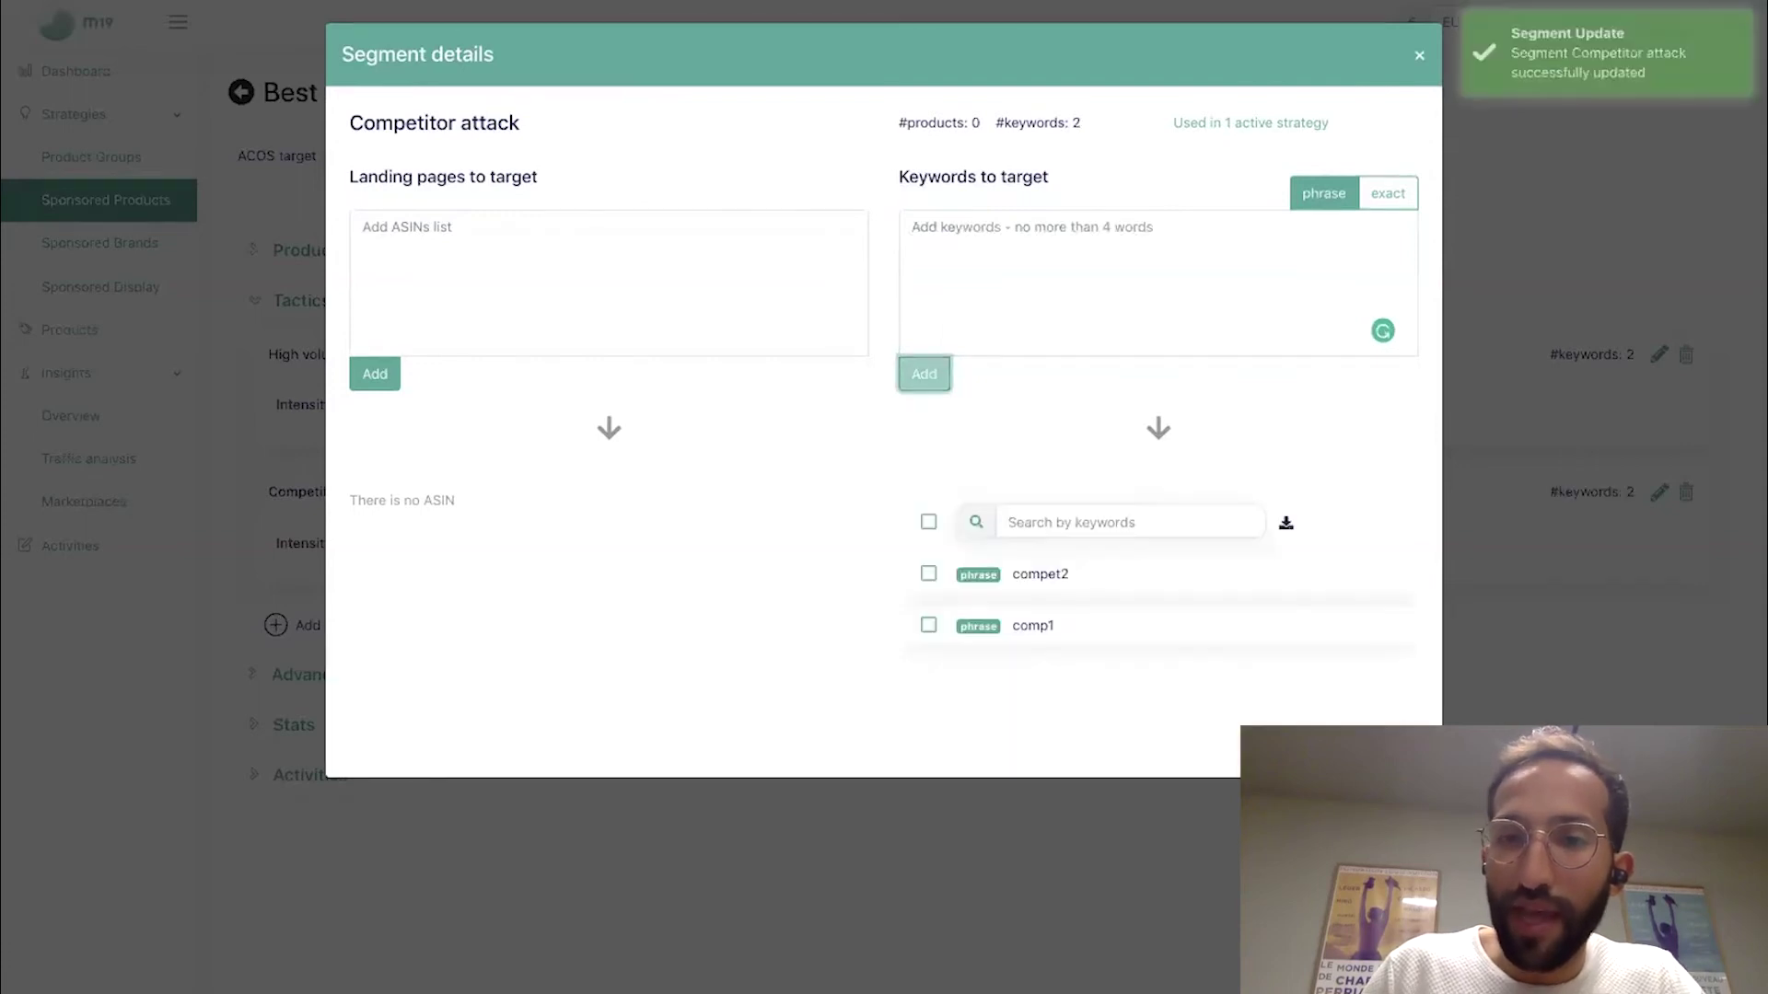
pyautogui.click(1657, 502)
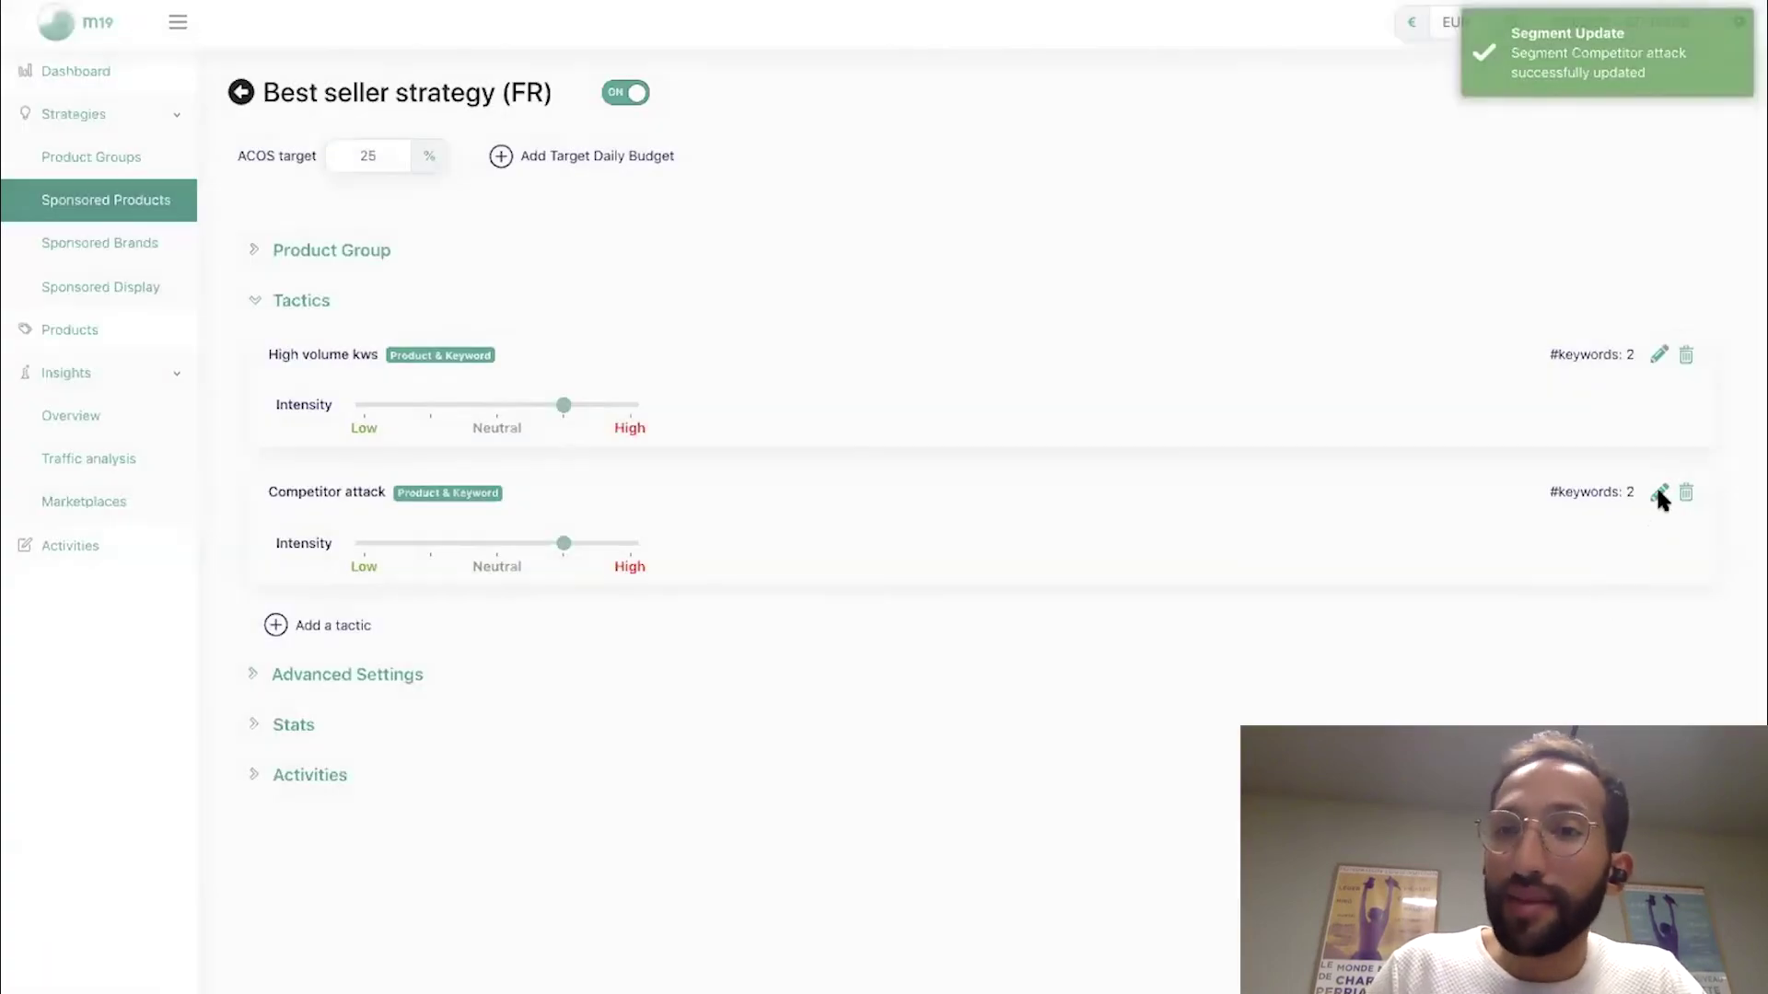
# Step: Add ASIN B07VPRTD91 to the landing pages targeted by the "Competitor attack" segment and close its details
pyautogui.click(1656, 487)
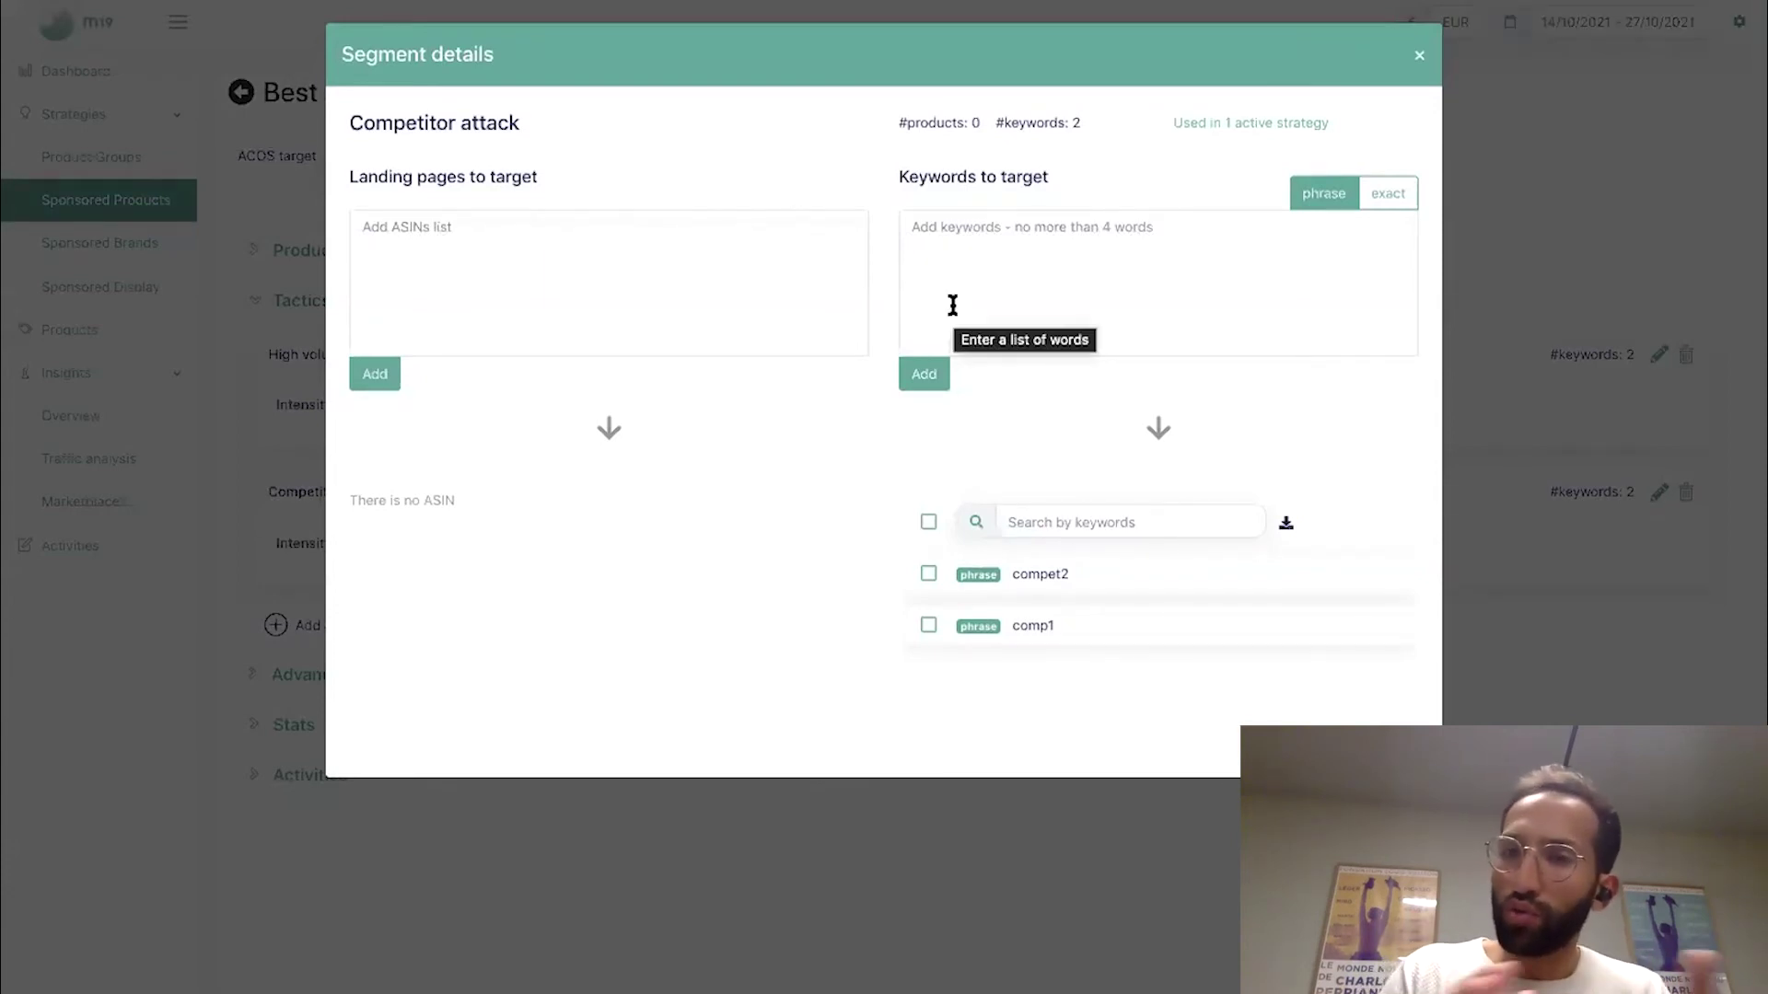
pyautogui.click(656, 267)
pyautogui.write('B07VPRTD91')
pyautogui.click(381, 374)
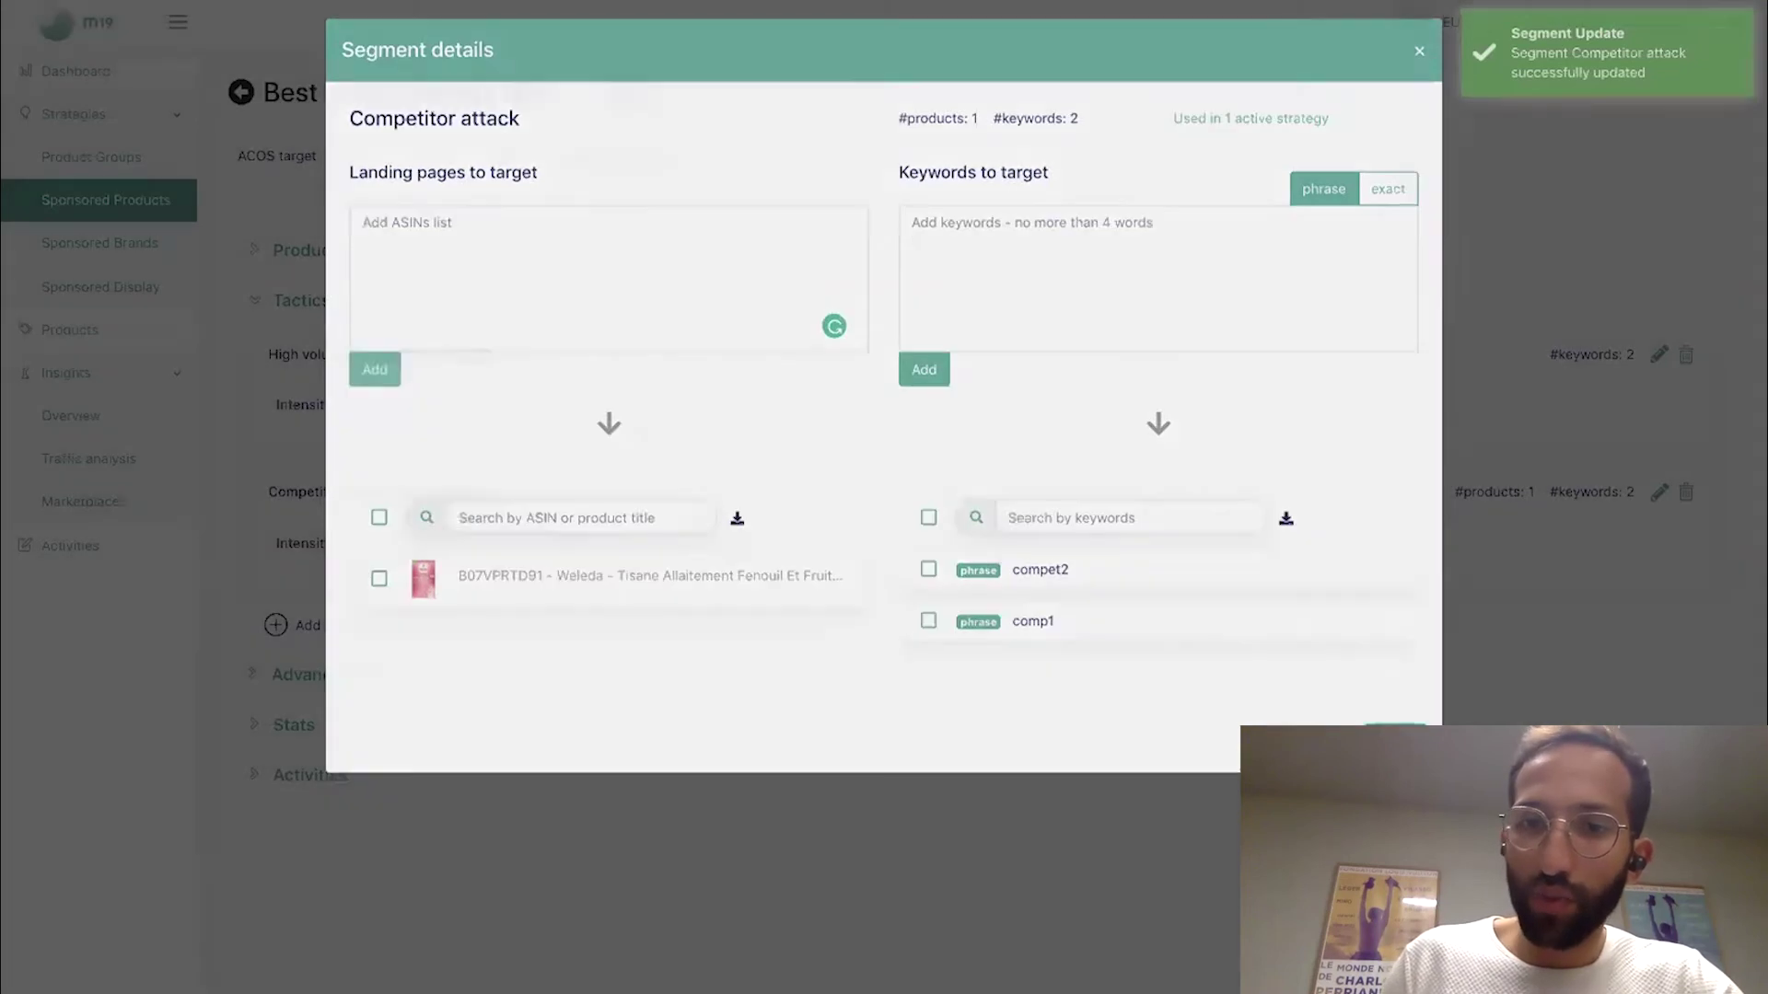
pyautogui.press('Escape')
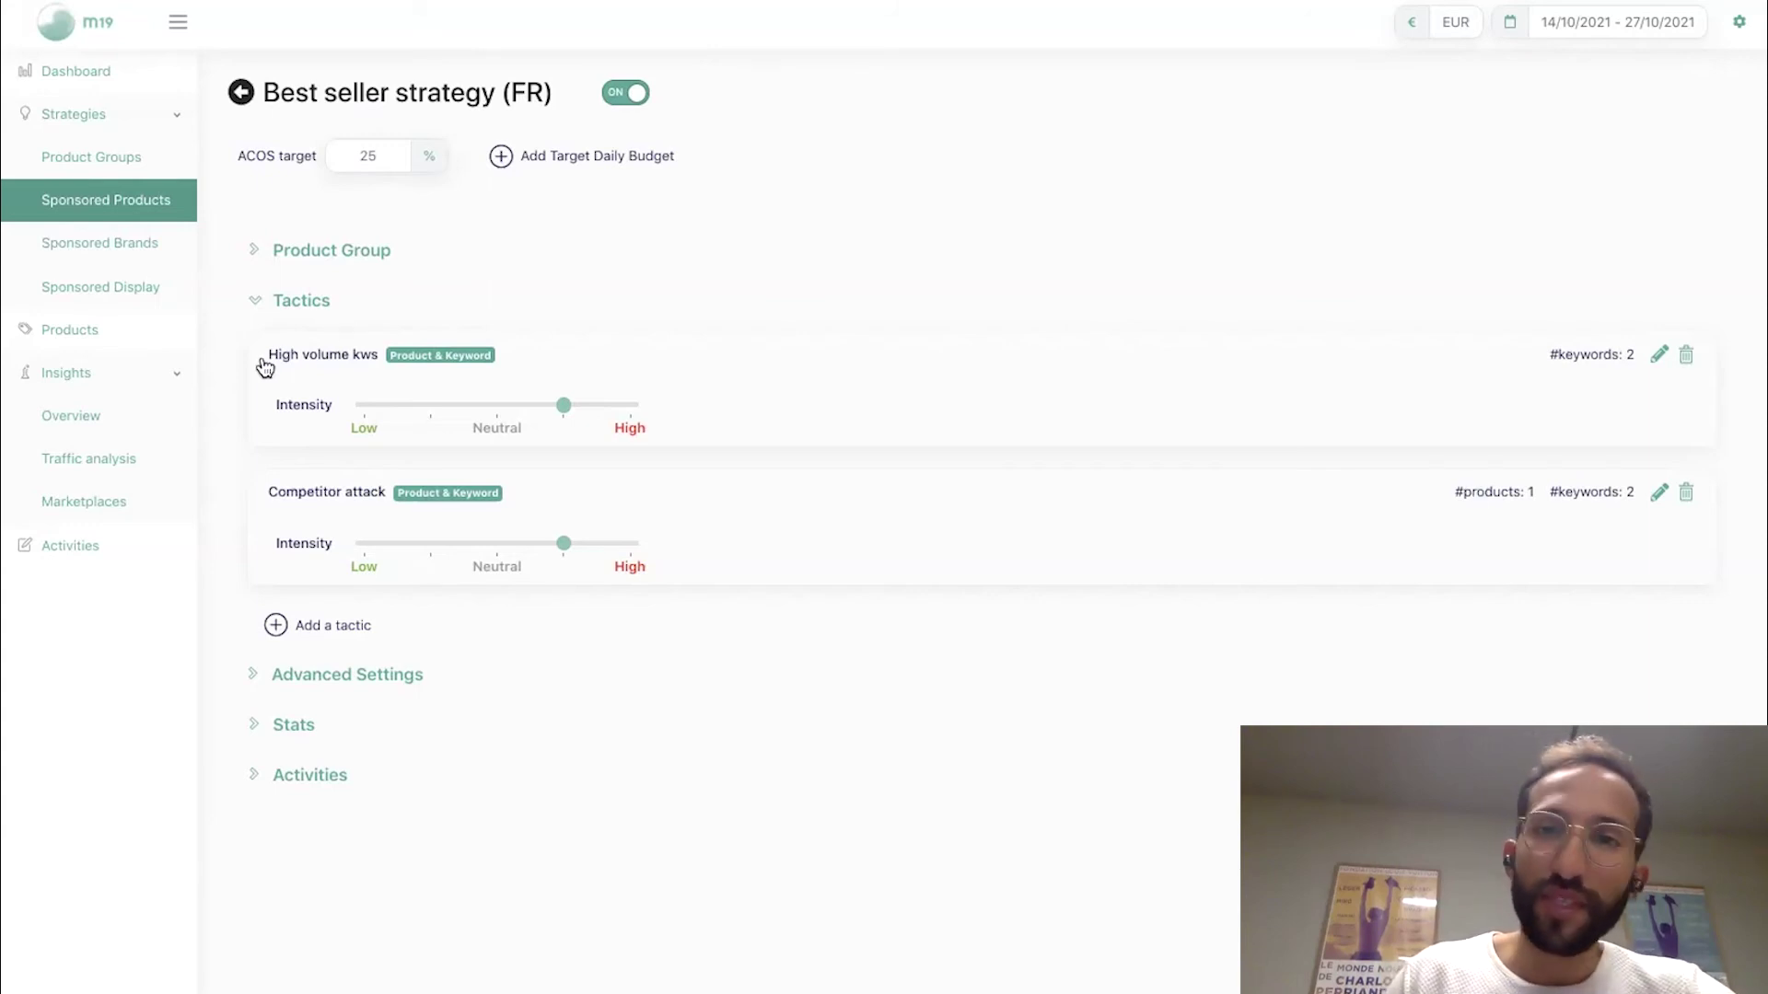
# Step: Leave the best seller strategy and chart Sponsored Sales together with Sponsored Orders in the Insights overview
pyautogui.click(240, 91)
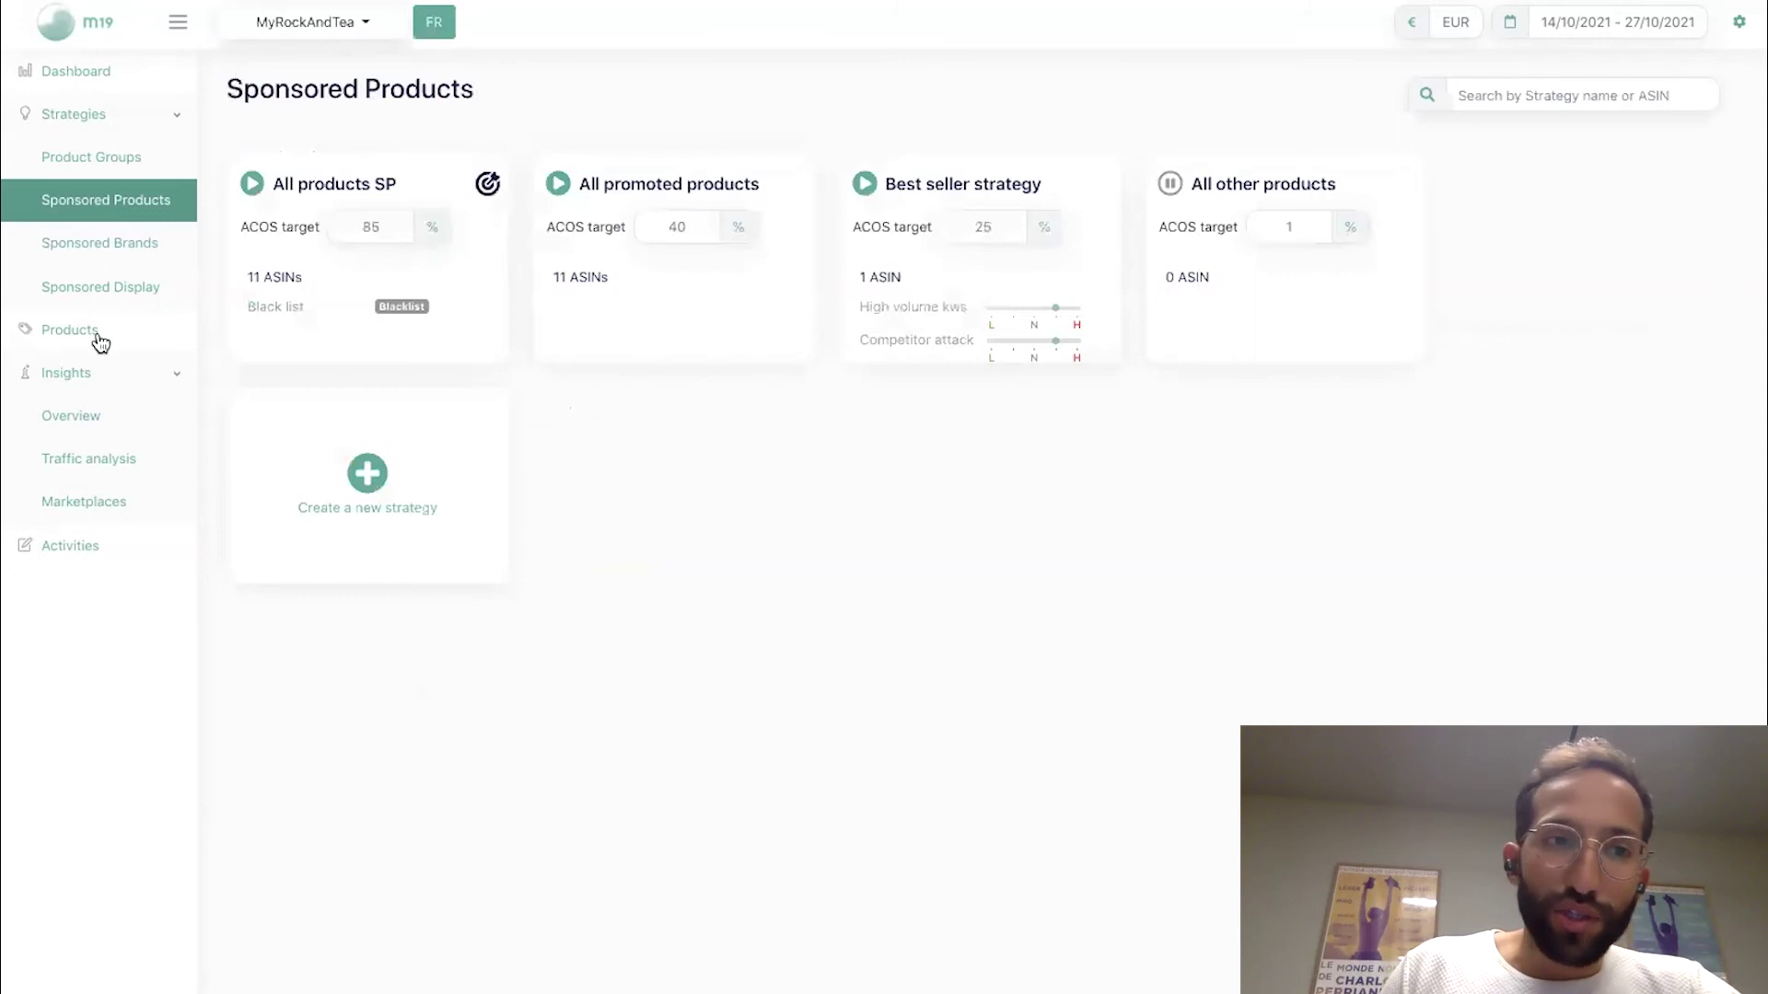
pyautogui.click(88, 429)
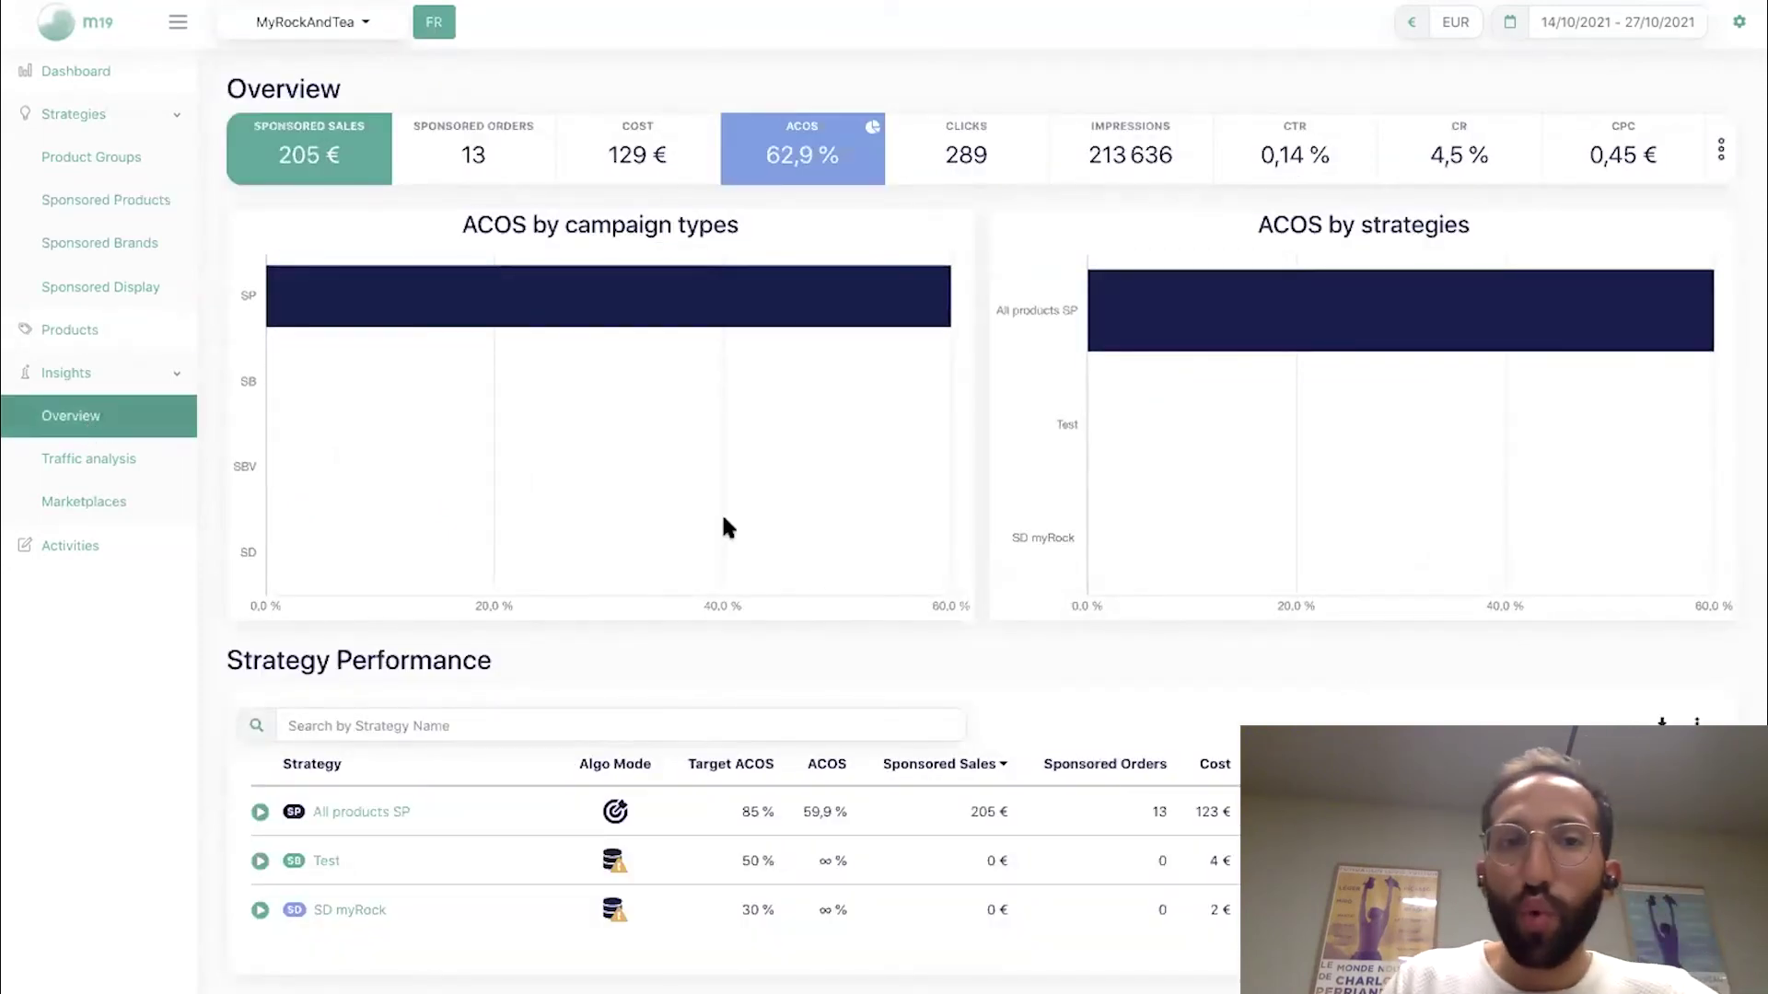
pyautogui.click(481, 155)
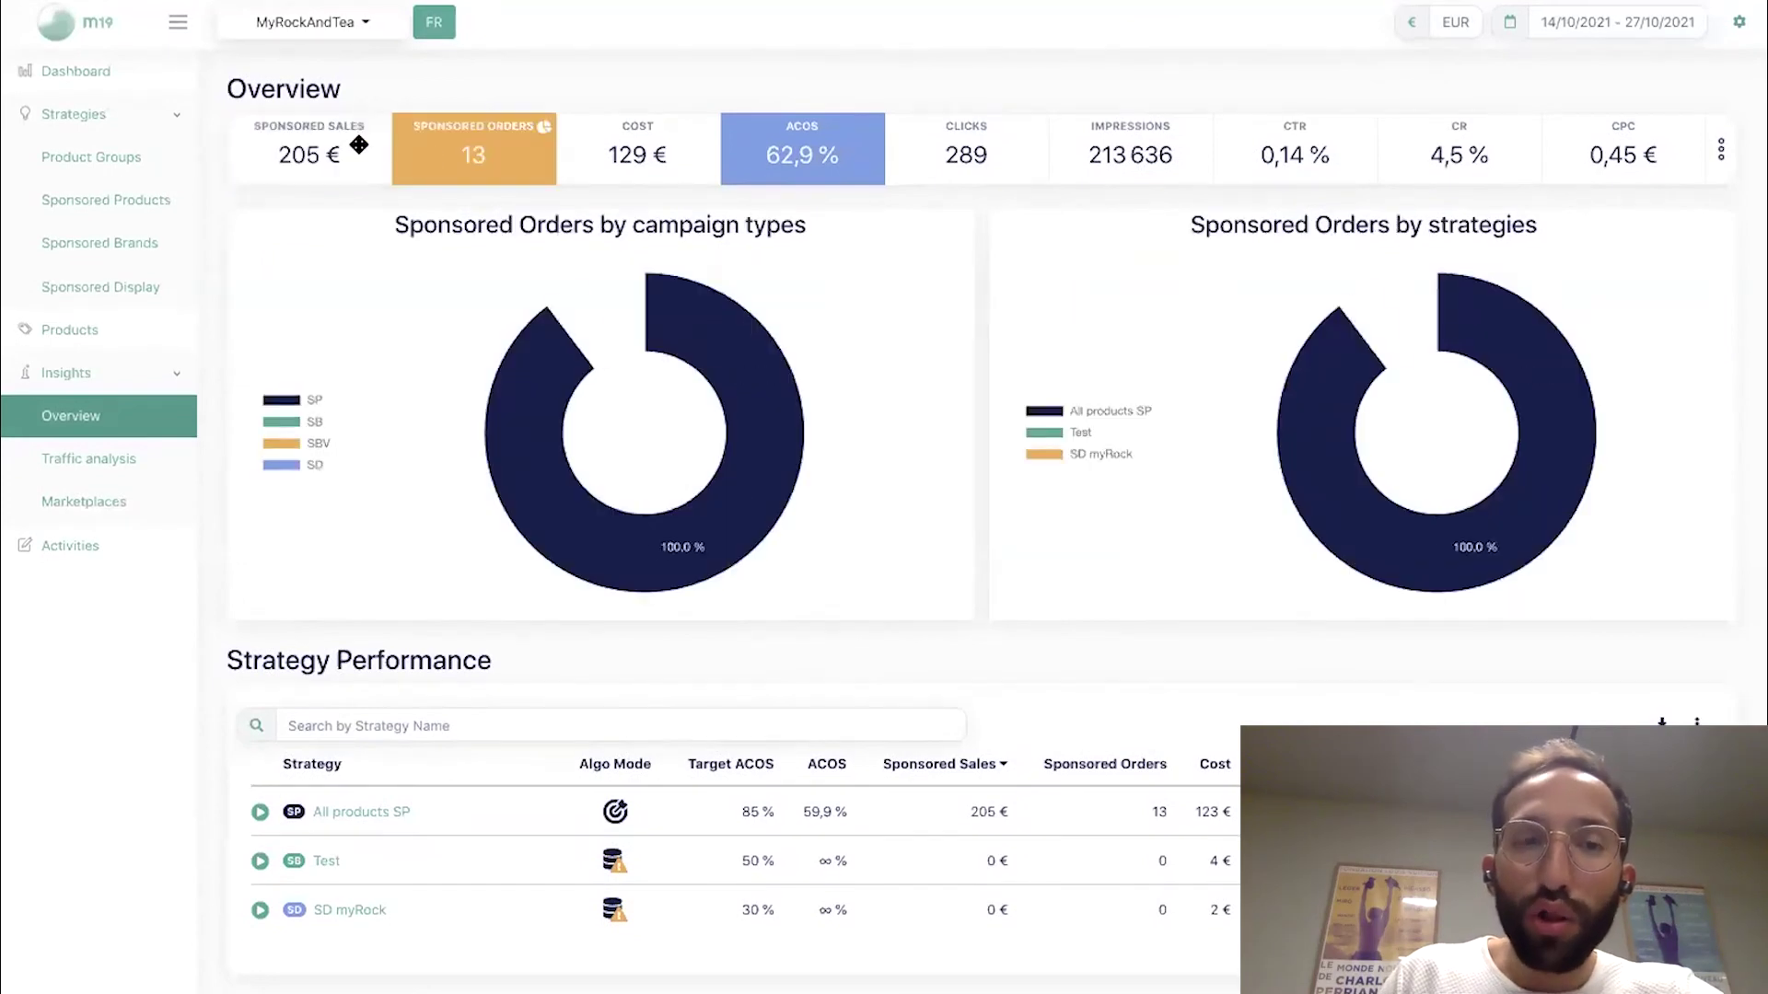
pyautogui.click(356, 147)
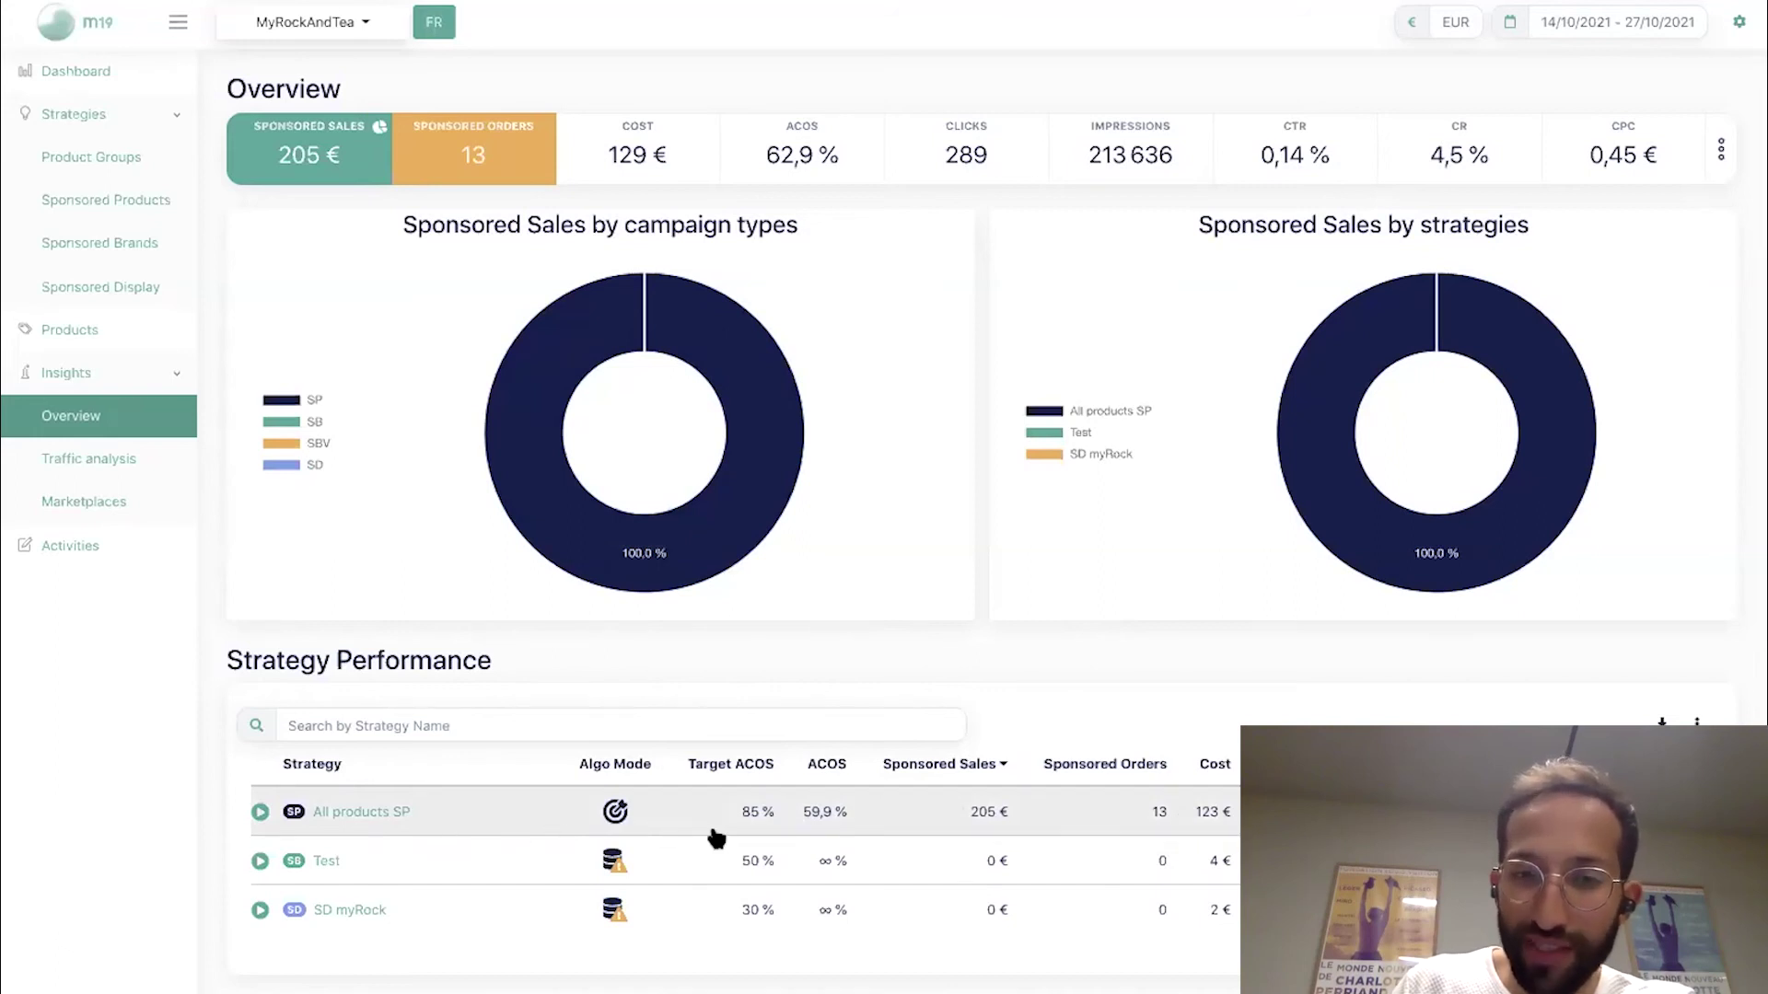
# Step: Examine the performance chart and traffic breakdown of the All products SP strategy, and return to the Sponsored Products strategies
pyautogui.click(931, 817)
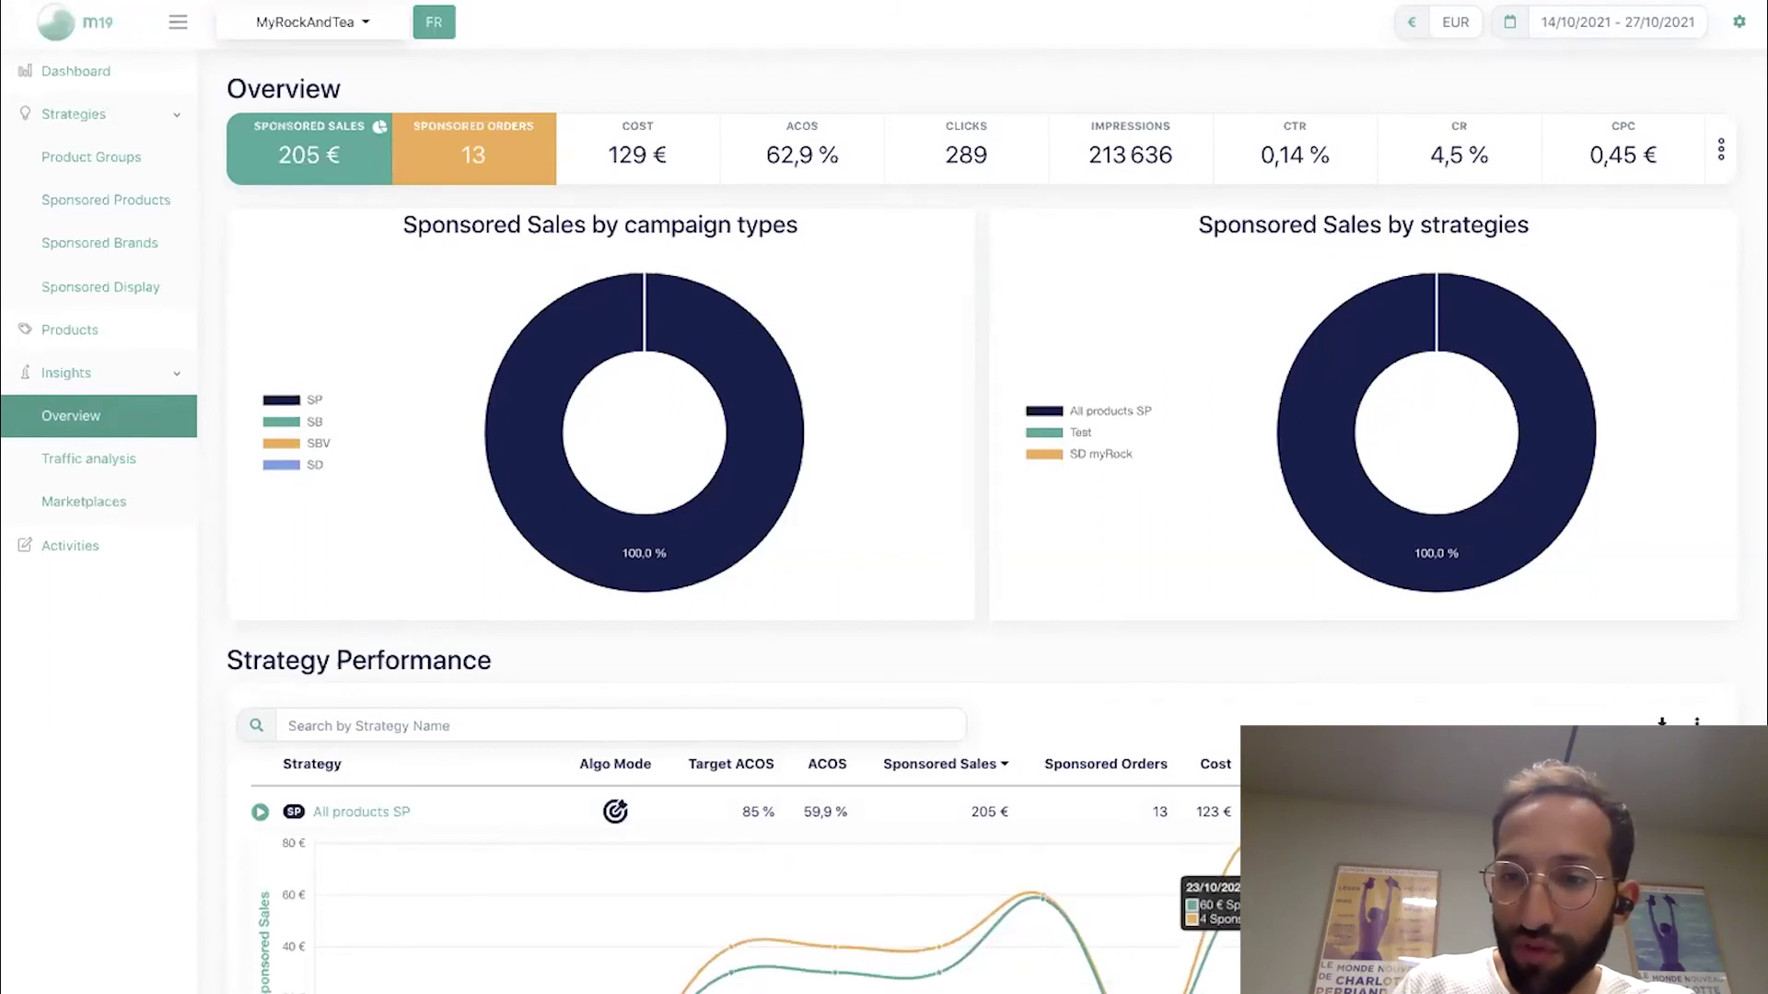
pyautogui.click(1105, 813)
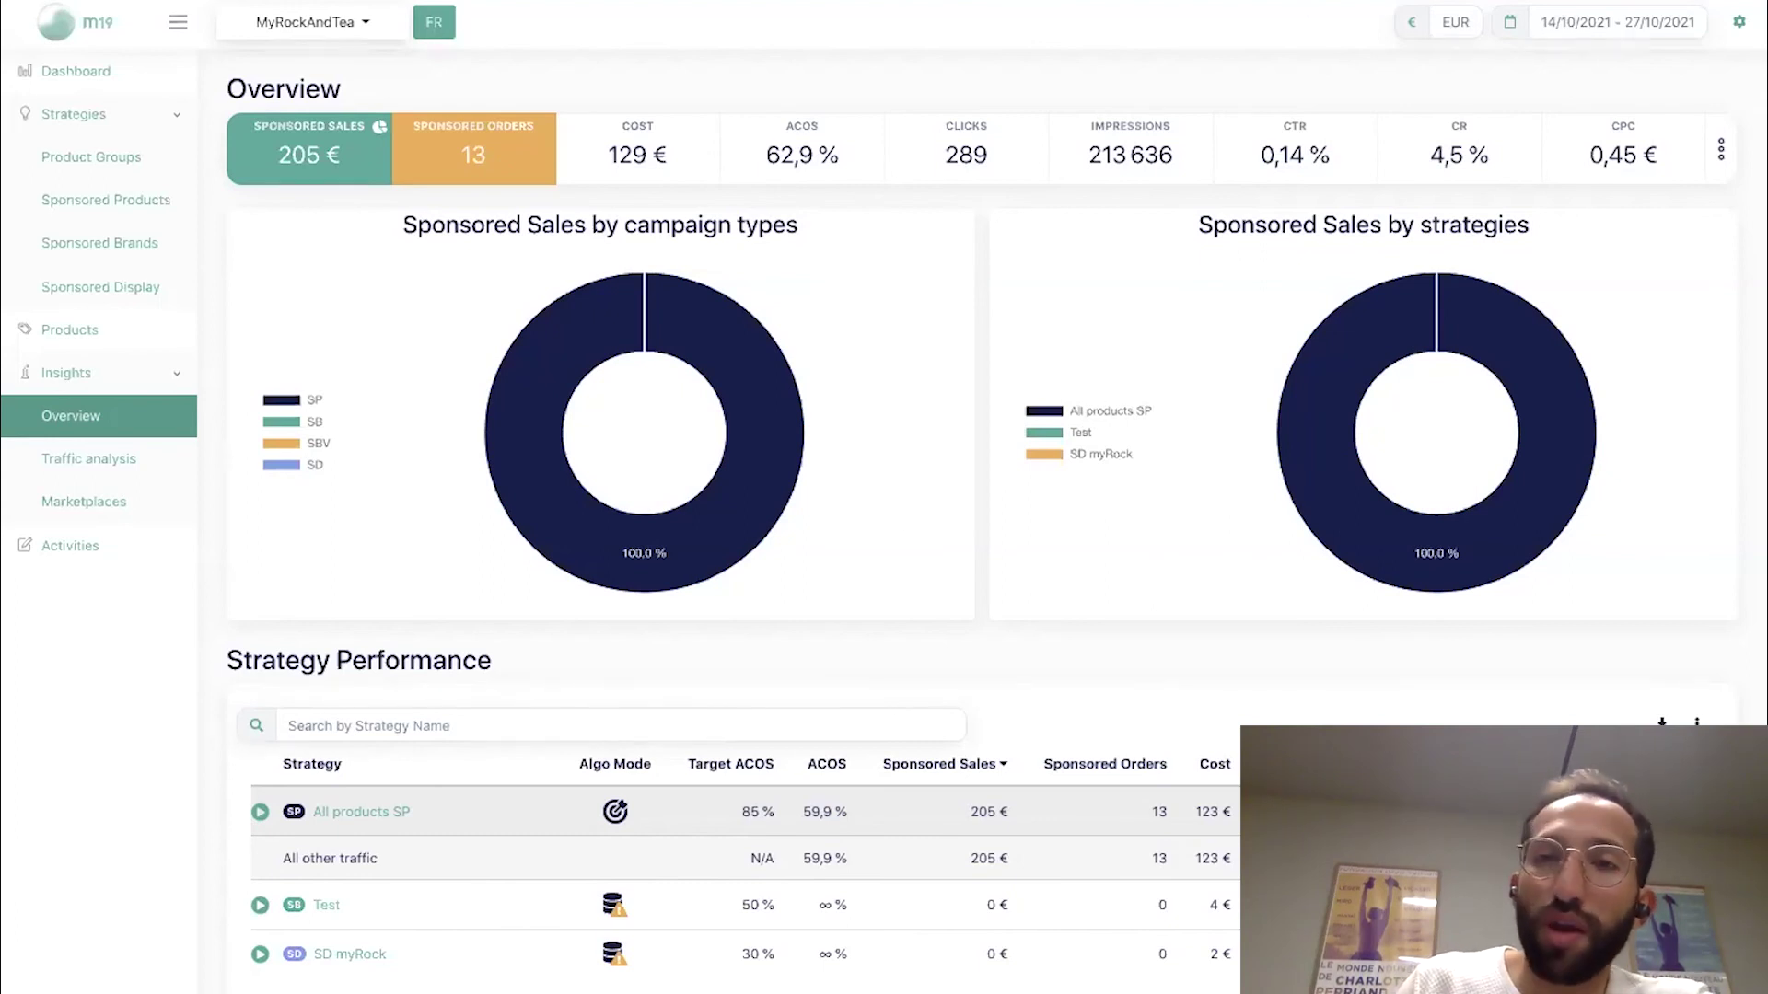
pyautogui.click(174, 213)
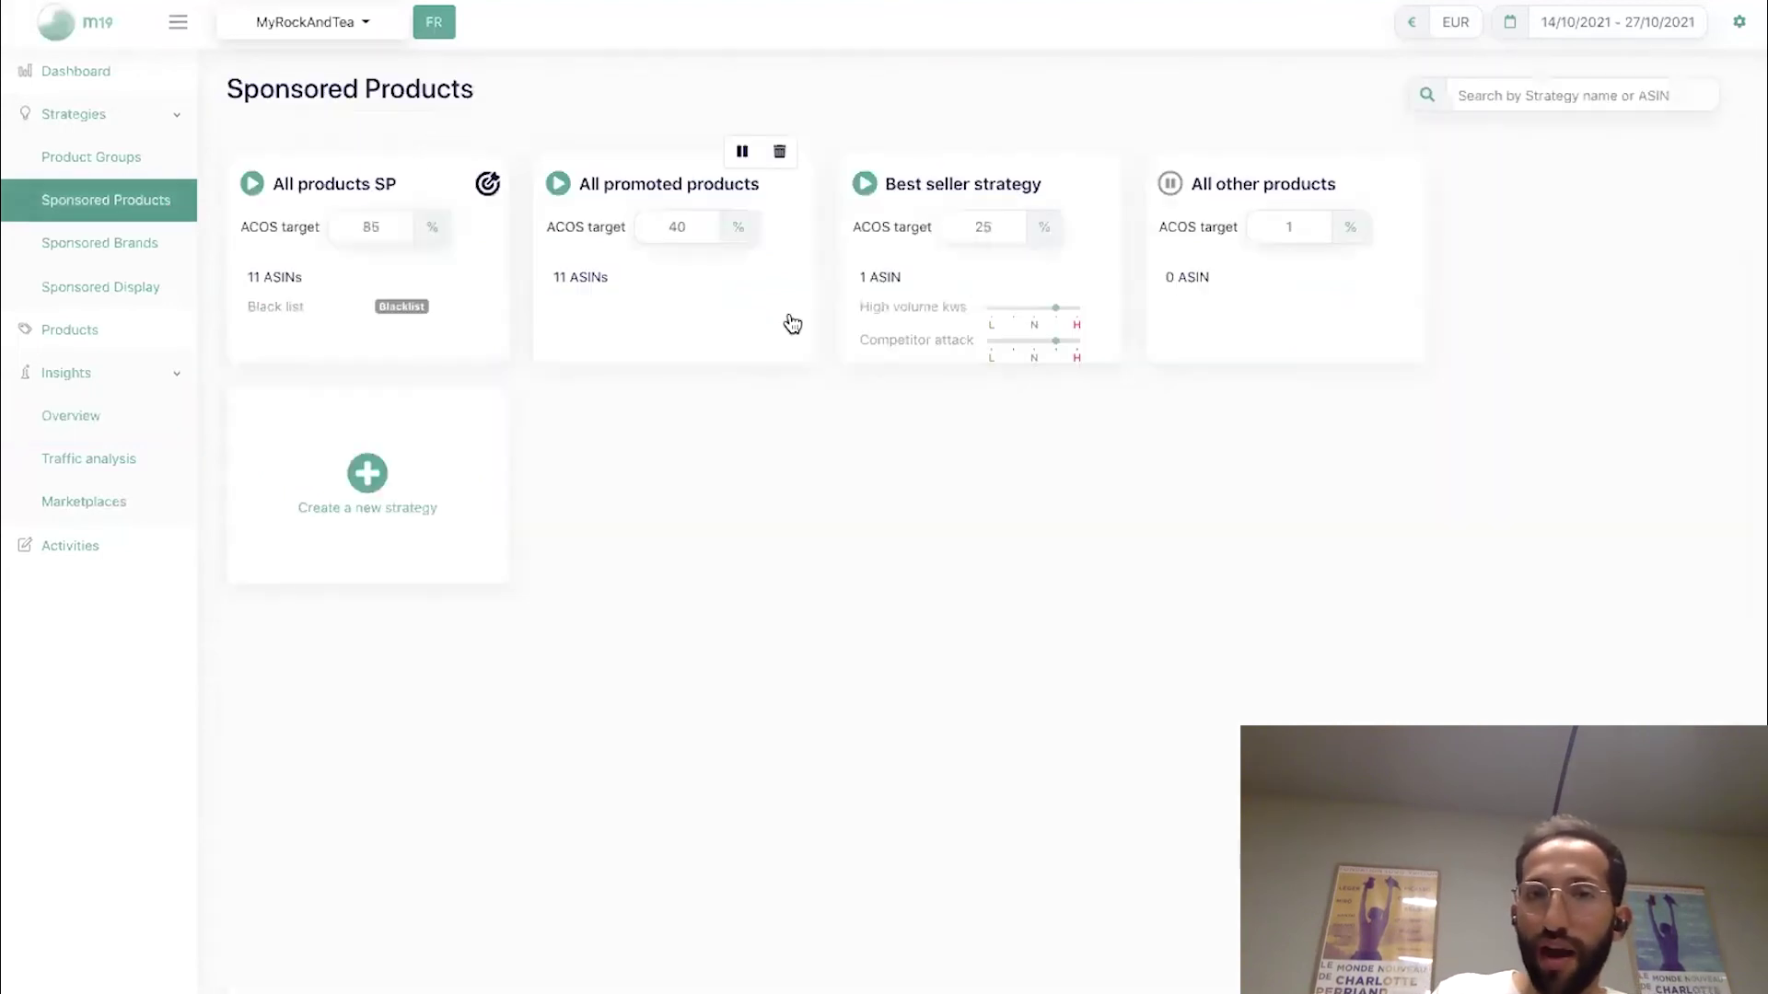